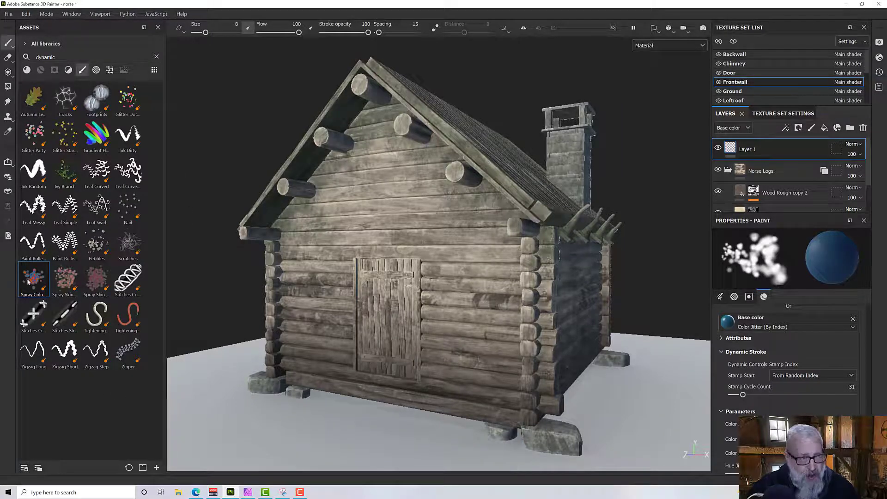
Add a new paint layer to the front wall and configure the spray brush with Stamp Cycle Count 64 and size 12.72.
{"action": "left_click_drag", "start_coordinate": [743, 394], "coordinate": [760, 395]}
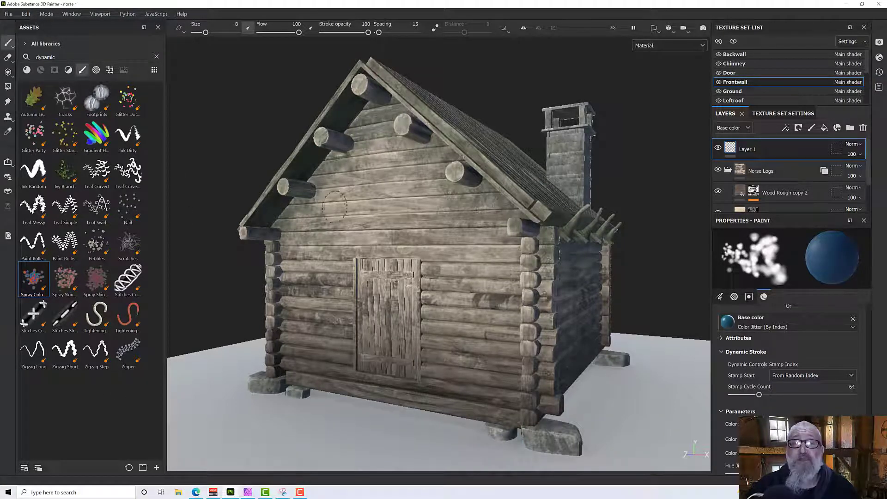
{"action": "left_click", "coordinate": [813, 129]}
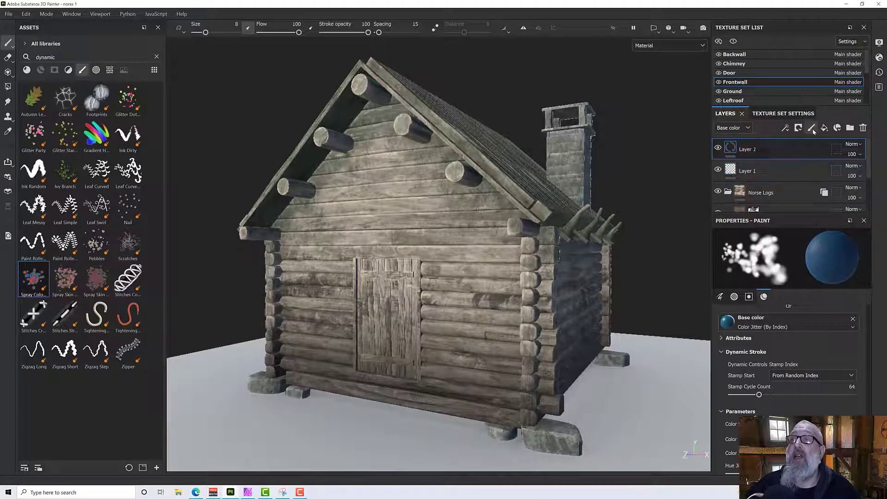
{"action": "right_click_drag", "start_coordinate": [310, 263], "coordinate": [324, 263], "text": "ctrl"}
Try a spray stroke on the front wall with the current colors and undo it.
{"action": "mouse_move", "coordinate": [398, 196]}
{"action": "left_mouse_down"}
{"action": "mouse_move", "coordinate": [334, 227]}
{"action": "mouse_move", "coordinate": [310, 281]}
{"action": "mouse_move", "coordinate": [344, 324]}
{"action": "mouse_move", "coordinate": [467, 358]}
{"action": "mouse_move", "coordinate": [467, 258]}
{"action": "mouse_move", "coordinate": [361, 220]}
{"action": "mouse_move", "coordinate": [384, 229]}
{"action": "mouse_move", "coordinate": [383, 238]}
{"action": "left_mouse_up"}
{"action": "scroll", "coordinate": [384, 228], "scroll_direction": "up", "scroll_amount": 3}
{"action": "scroll", "coordinate": [384, 235], "scroll_direction": "down", "scroll_amount": 2}
{"action": "key", "text": "ctrl+z"}
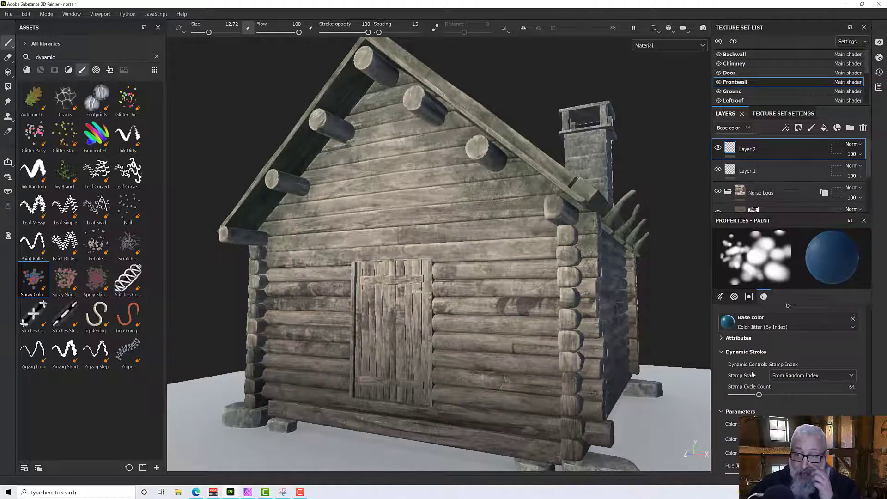
Set the brush's Color Source to One Color and Color 1 to the saved gray-green swatch 626851.
{"action": "scroll", "coordinate": [753, 375], "scroll_direction": "down", "scroll_amount": 3}
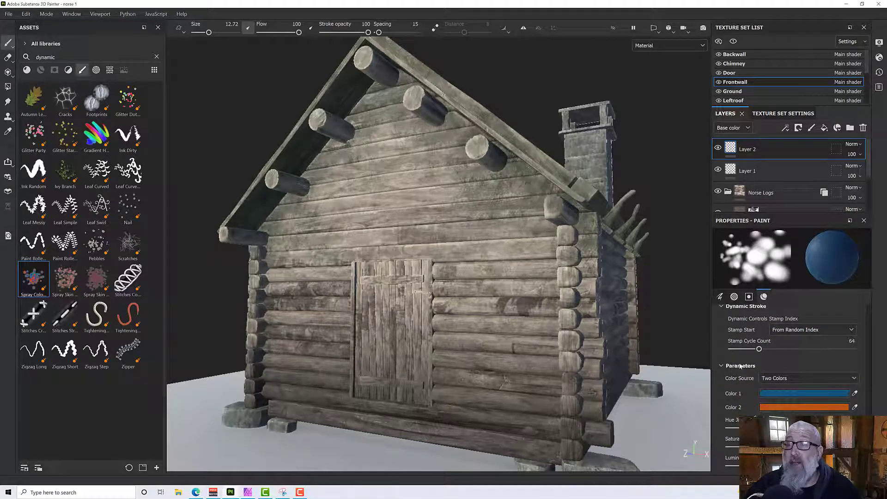
{"action": "left_click", "coordinate": [788, 379]}
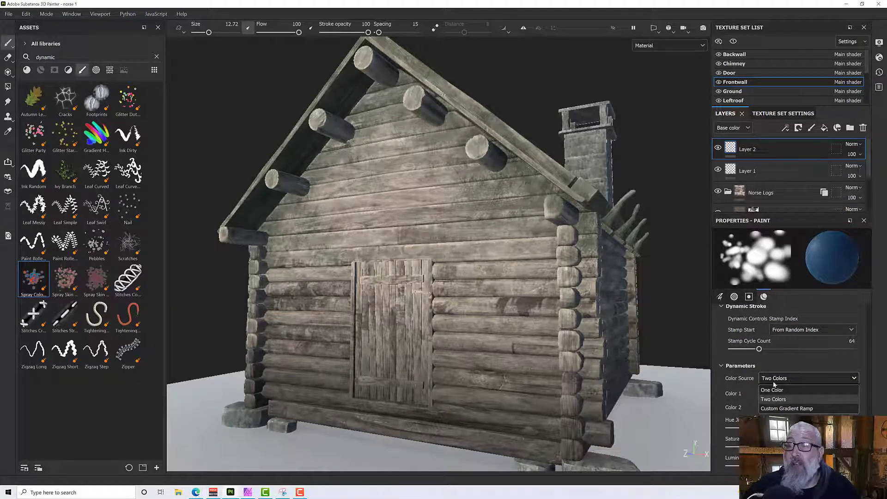
{"action": "left_click", "coordinate": [776, 410]}
{"action": "left_click", "coordinate": [771, 380]}
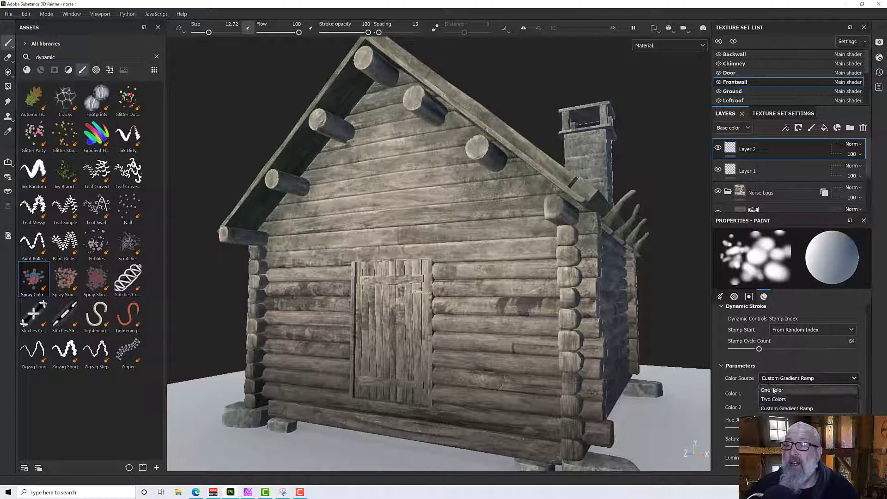
{"action": "left_click", "coordinate": [772, 390]}
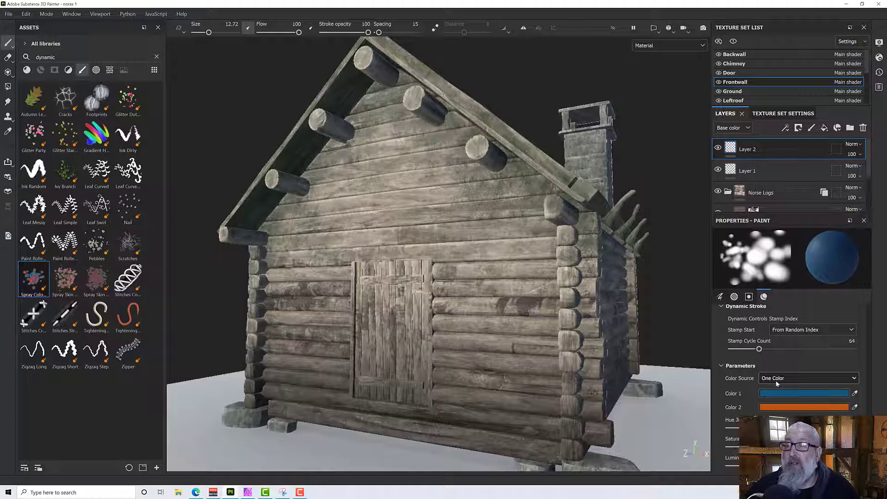
{"action": "left_click", "coordinate": [771, 393]}
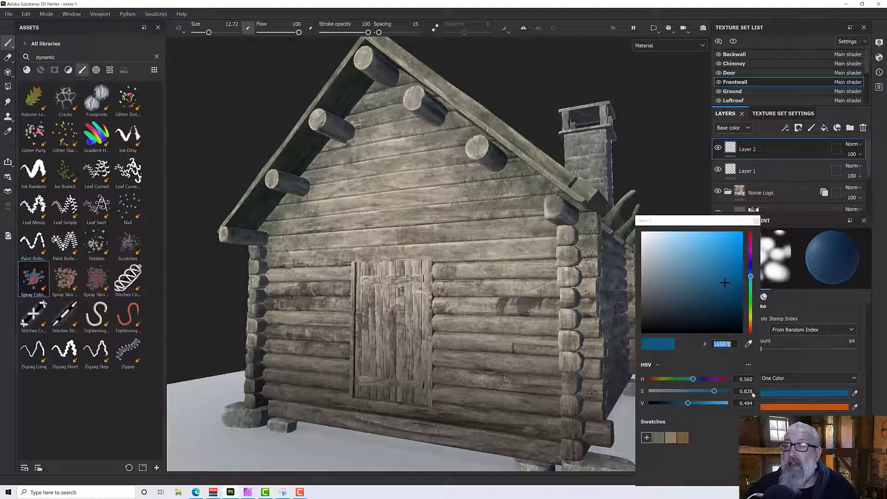
{"action": "left_click", "coordinate": [660, 437]}
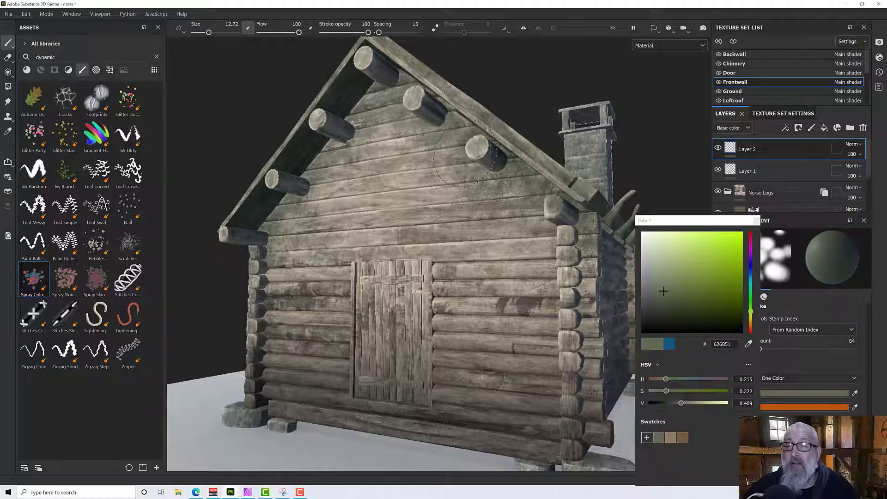
Try the gray-green spray on the front wall and undo the stroke.
{"action": "left_click_drag", "start_coordinate": [485, 168], "coordinate": [518, 221], "text": "alt"}
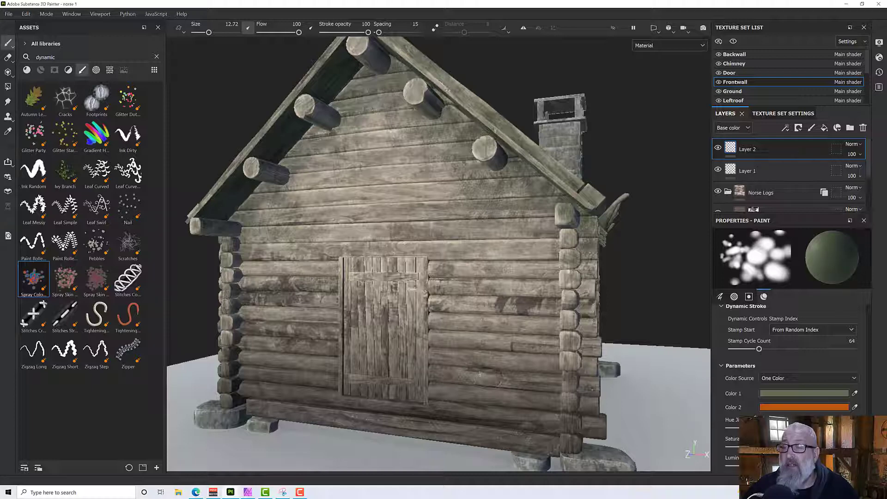
{"action": "mouse_move", "coordinate": [413, 191]}
{"action": "left_mouse_down"}
{"action": "mouse_move", "coordinate": [374, 173]}
{"action": "mouse_move", "coordinate": [467, 208]}
{"action": "mouse_move", "coordinate": [493, 340]}
{"action": "left_mouse_up"}
{"action": "mouse_move", "coordinate": [455, 287]}
{"action": "left_mouse_down", "text": "alt"}
{"action": "mouse_move", "coordinate": [452, 275]}
{"action": "mouse_move", "coordinate": [485, 262]}
{"action": "mouse_move", "coordinate": [487, 229]}
{"action": "mouse_move", "coordinate": [470, 287]}
{"action": "mouse_move", "coordinate": [435, 319]}
{"action": "mouse_move", "coordinate": [406, 293]}
{"action": "mouse_move", "coordinate": [409, 326]}
{"action": "mouse_move", "coordinate": [432, 342]}
{"action": "mouse_move", "coordinate": [434, 334]}
{"action": "mouse_move", "coordinate": [429, 341]}
{"action": "left_mouse_up", "text": "alt"}
{"action": "key", "text": "ctrl+z"}
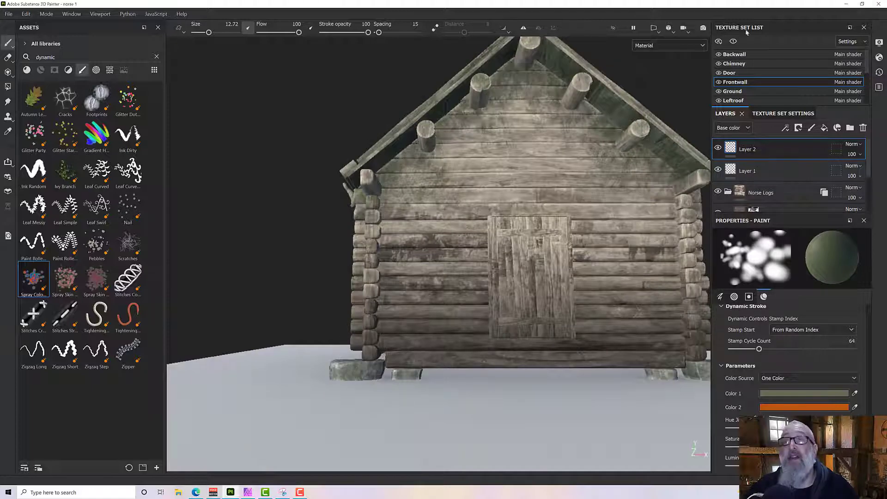
Isolate the front wall texture set and spray gray-green moss color along the wall's lowest logs.
{"action": "left_click", "coordinate": [732, 42]}
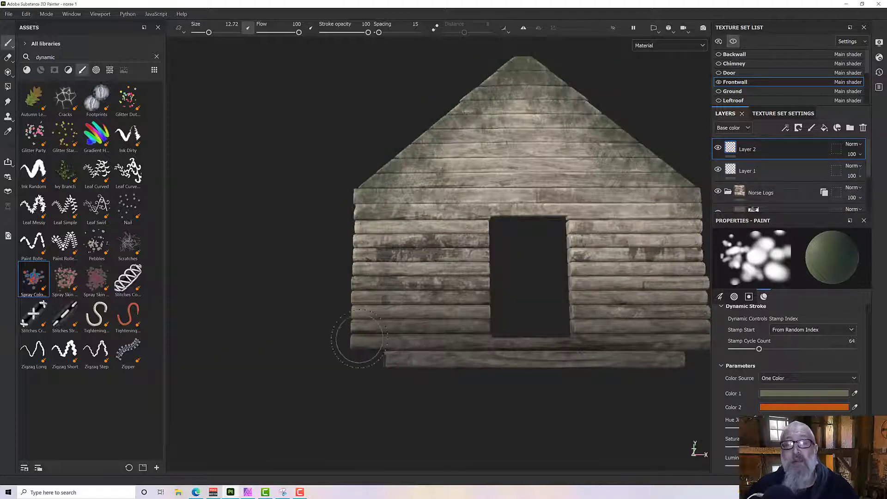
{"action": "mouse_move", "coordinate": [357, 345]}
{"action": "left_mouse_down"}
{"action": "mouse_move", "coordinate": [414, 360]}
{"action": "mouse_move", "coordinate": [551, 363]}
{"action": "left_mouse_up"}
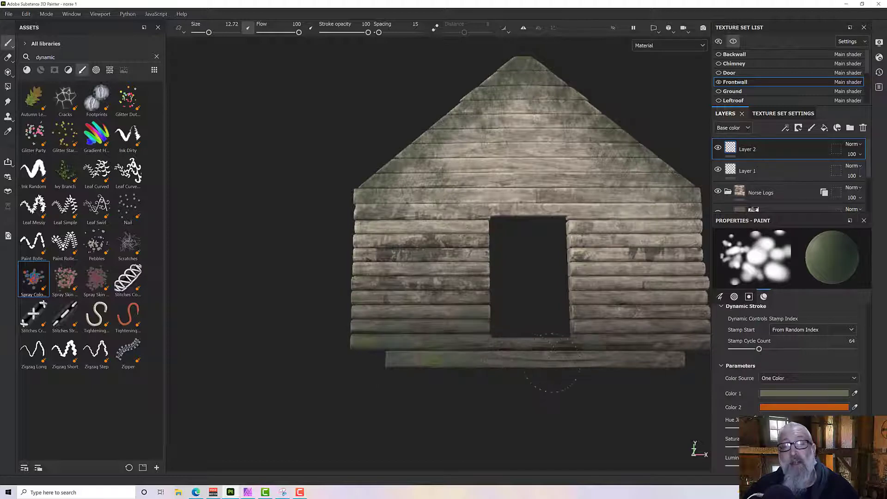
{"action": "left_click_drag", "start_coordinate": [608, 365], "coordinate": [657, 364]}
{"action": "mouse_move", "coordinate": [692, 360]}
{"action": "middle_mouse_down"}
{"action": "mouse_move", "coordinate": [504, 371]}
{"action": "mouse_move", "coordinate": [532, 377]}
{"action": "middle_mouse_up"}
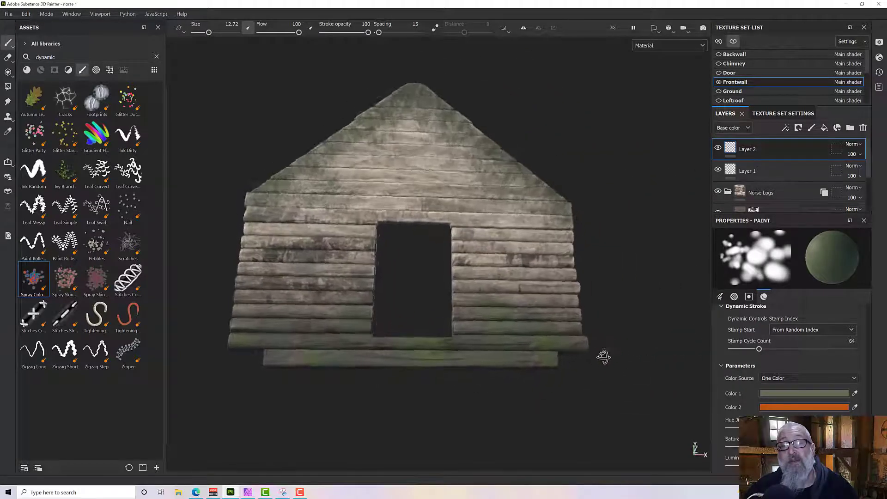
{"action": "scroll", "coordinate": [465, 367], "scroll_direction": "up", "scroll_amount": 3}
{"action": "left_click_drag", "start_coordinate": [466, 366], "coordinate": [624, 357], "text": "alt"}
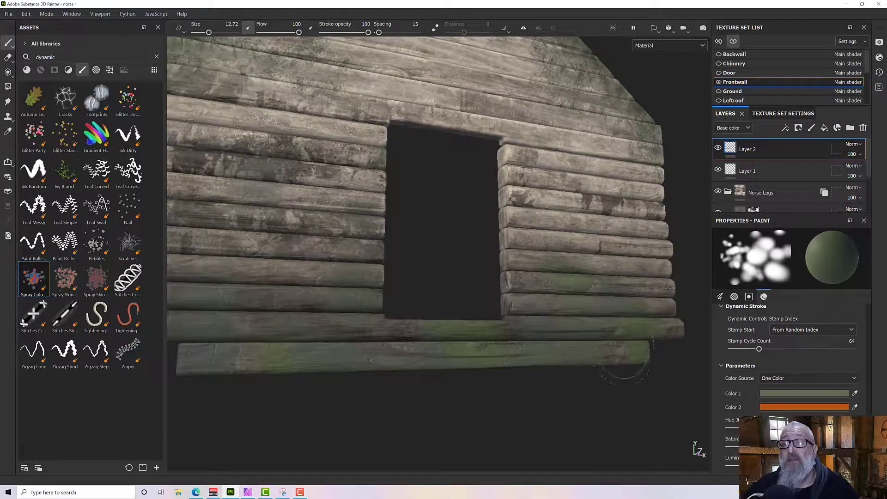
Lower the opacity of Layer 2 to 44.
{"action": "left_click", "coordinate": [735, 298]}
{"action": "scroll", "coordinate": [758, 365], "scroll_direction": "down", "scroll_amount": 2}
{"action": "scroll", "coordinate": [759, 367], "scroll_direction": "down", "scroll_amount": 3}
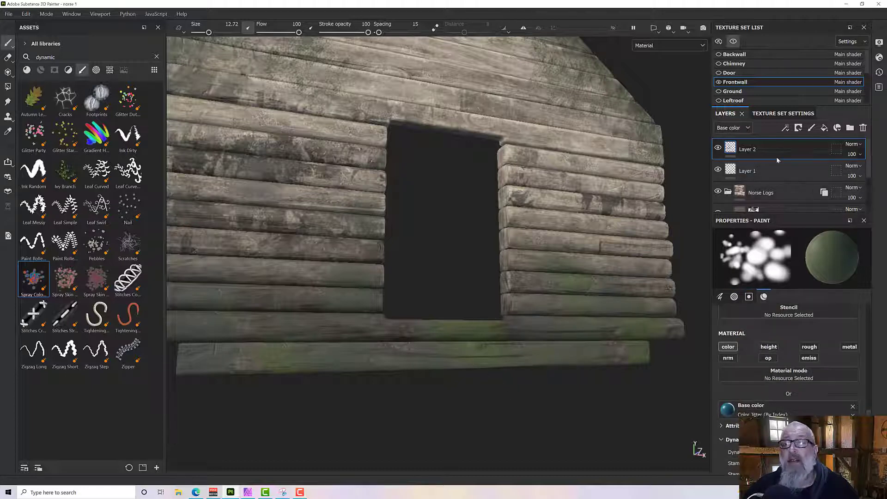
{"action": "left_click", "coordinate": [856, 155]}
{"action": "left_click_drag", "start_coordinate": [883, 171], "coordinate": [863, 172]}
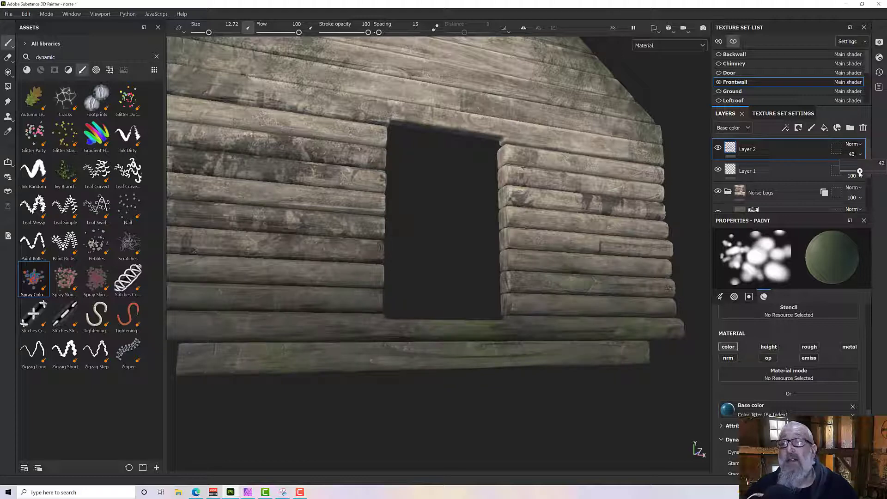
{"action": "left_click_drag", "start_coordinate": [862, 172], "coordinate": [861, 172]}
Make the brush material glossier using its roughness channel, keeping the gray-green base color.
{"action": "left_click_drag", "start_coordinate": [647, 227], "coordinate": [553, 279], "text": "alt"}
{"action": "scroll", "coordinate": [512, 298], "scroll_direction": "up", "scroll_amount": 5}
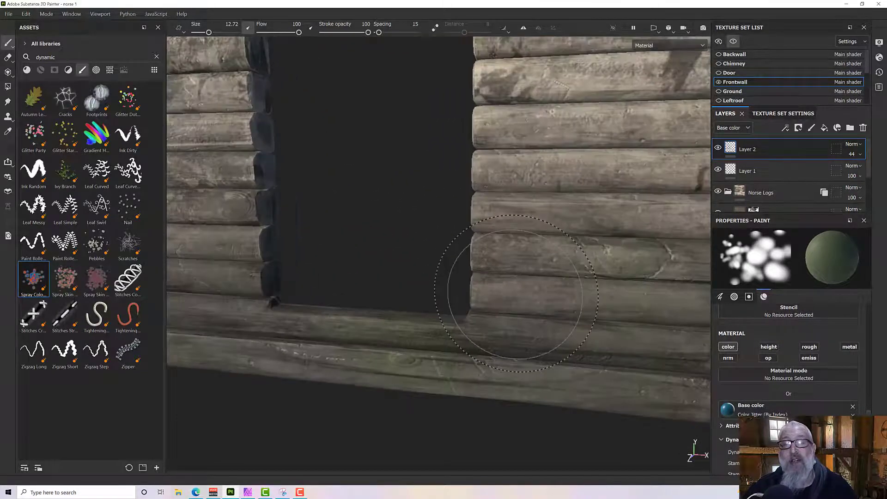
{"action": "left_click_drag", "start_coordinate": [508, 295], "coordinate": [454, 224], "text": "alt"}
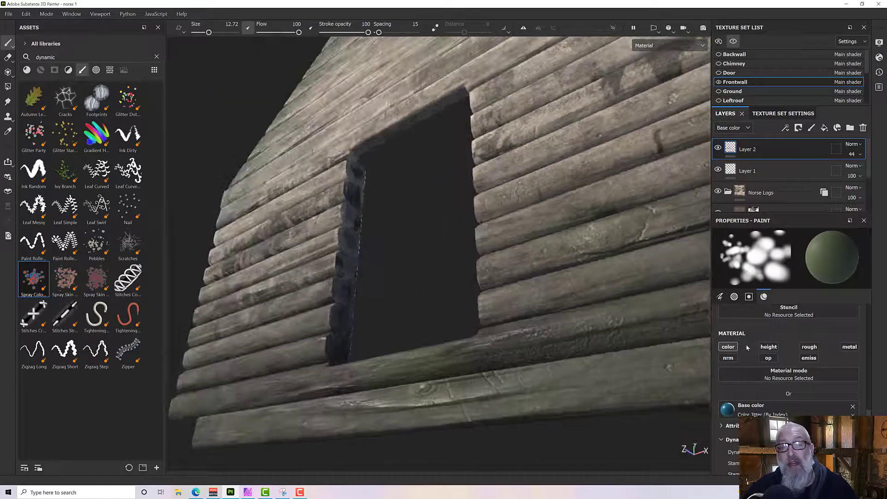
{"action": "scroll", "coordinate": [770, 396], "scroll_direction": "down", "scroll_amount": 5}
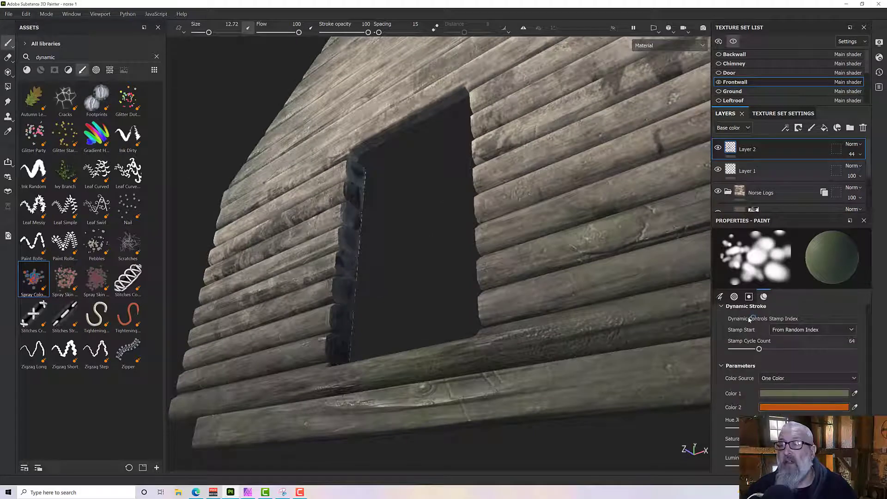
{"action": "left_click", "coordinate": [764, 297]}
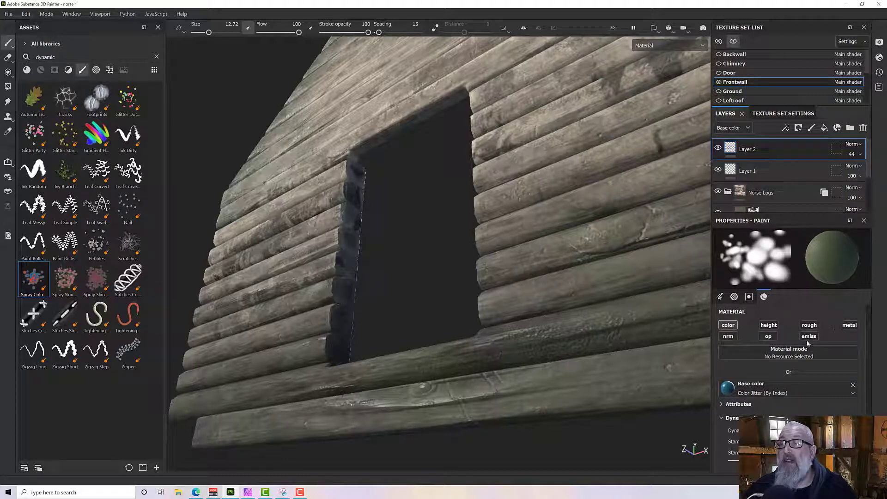
{"action": "scroll", "coordinate": [812, 325], "scroll_direction": "down", "scroll_amount": 5}
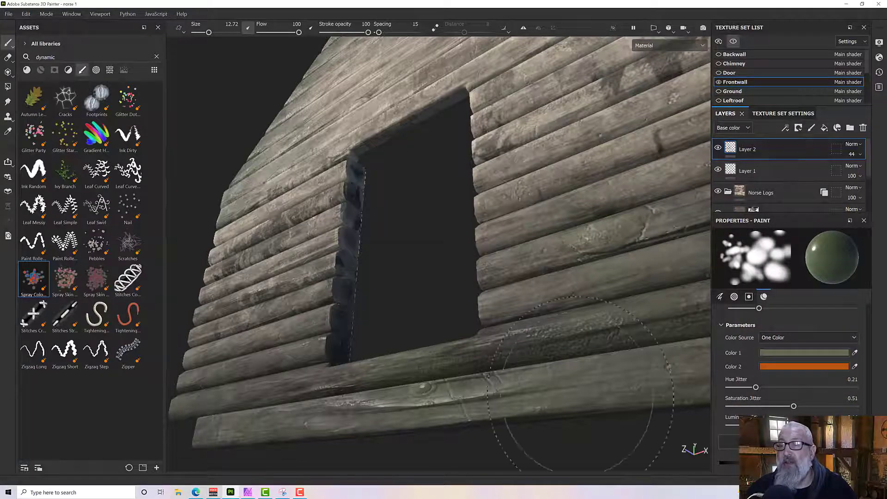
Reduce the brush size to 5.68 and spray the glossy gray-green paint along the lower logs of the front wall.
{"action": "left_click_drag", "start_coordinate": [541, 354], "coordinate": [562, 388], "text": "alt"}
{"action": "scroll", "coordinate": [561, 366], "scroll_direction": "down", "scroll_amount": 2}
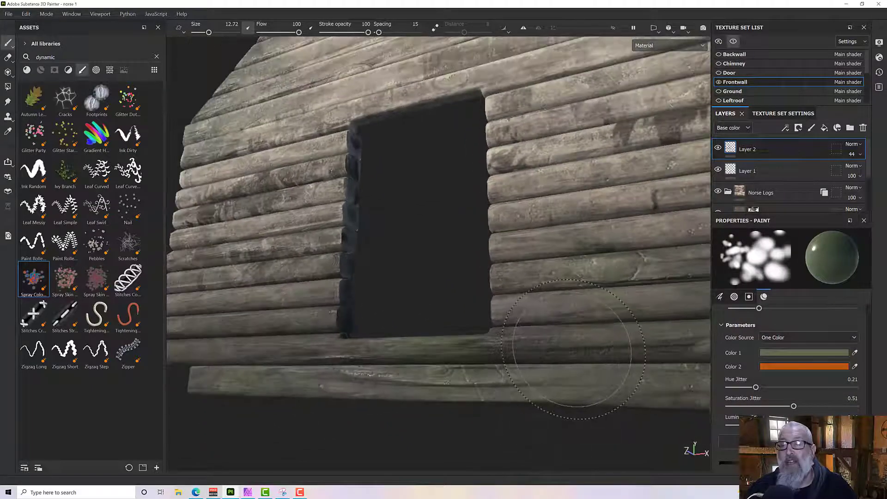
{"action": "key", "text": "bracketleft"}
{"action": "key", "text": "bracketleft"}
{"action": "key", "text": "bracketleft"}
{"action": "key", "text": "bracketleft"}
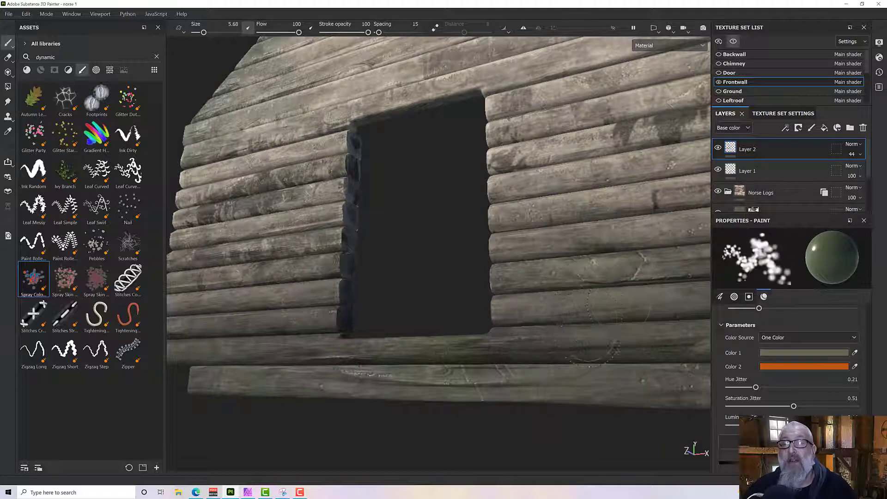
{"action": "left_click_drag", "start_coordinate": [614, 300], "coordinate": [601, 342], "text": "alt"}
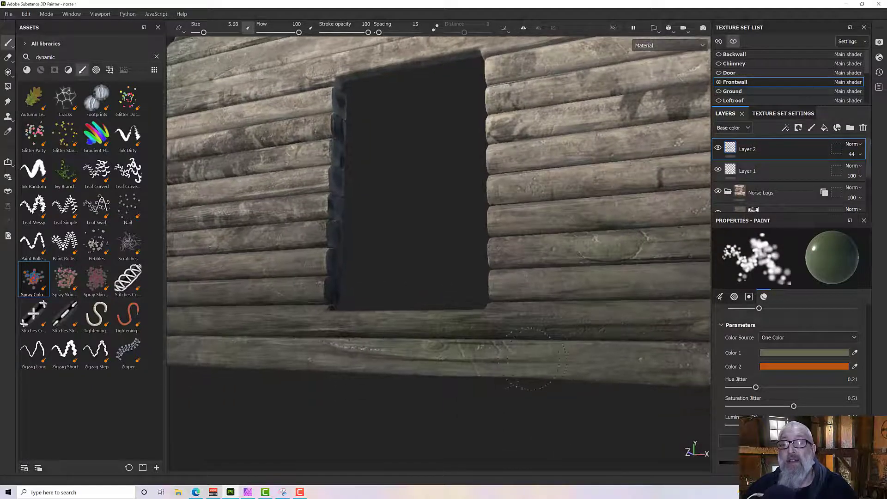
{"action": "mouse_move", "coordinate": [307, 333]}
{"action": "left_mouse_down", "text": "alt"}
{"action": "mouse_move", "coordinate": [406, 337]}
{"action": "mouse_move", "coordinate": [383, 300]}
{"action": "left_mouse_up", "text": "alt"}
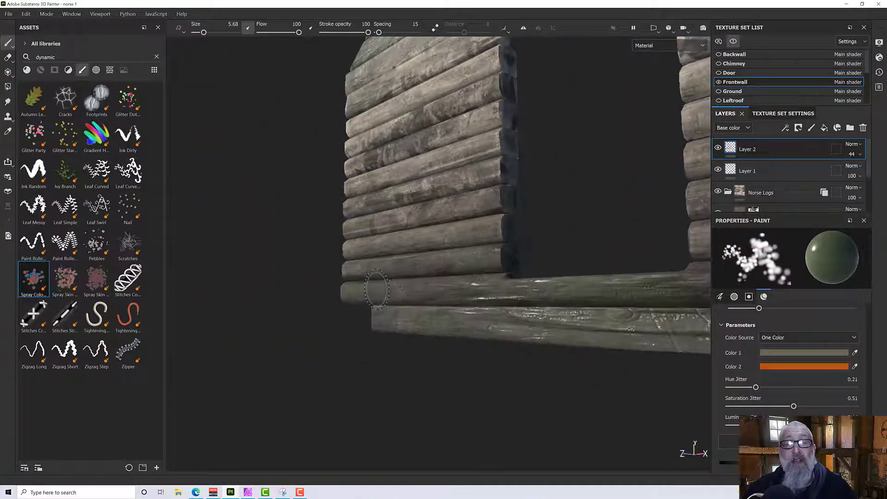
{"action": "mouse_move", "coordinate": [460, 329]}
{"action": "left_mouse_down", "text": "alt"}
{"action": "mouse_move", "coordinate": [521, 271]}
{"action": "mouse_move", "coordinate": [545, 301]}
{"action": "mouse_move", "coordinate": [525, 313]}
{"action": "mouse_move", "coordinate": [326, 338]}
{"action": "mouse_move", "coordinate": [614, 215]}
{"action": "mouse_move", "coordinate": [438, 304]}
{"action": "left_mouse_up", "text": "alt"}
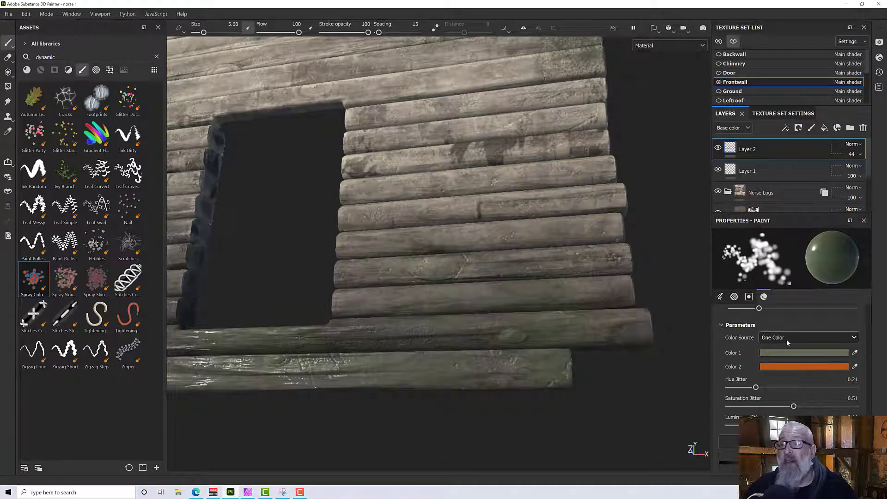
Switch the Color Source to Two Colors with Color 2 set to the tan swatch 8D7B60, and spray the lower logs.
{"action": "left_click", "coordinate": [776, 368]}
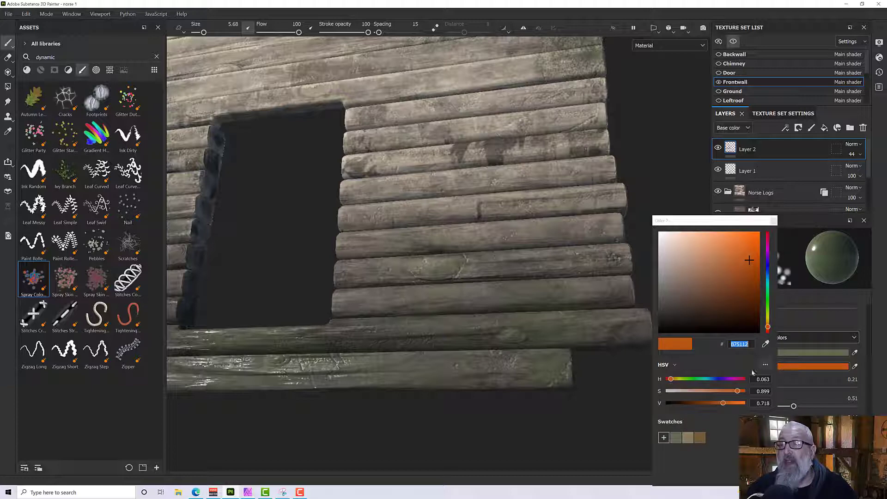
{"action": "left_click", "coordinate": [699, 439]}
{"action": "left_click", "coordinate": [689, 439]}
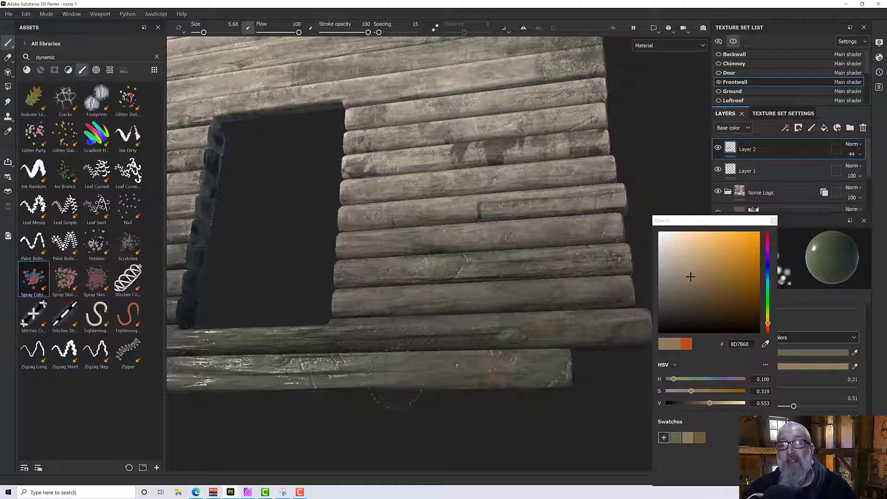
{"action": "mouse_move", "coordinate": [515, 328]}
{"action": "left_mouse_down", "text": "alt"}
{"action": "mouse_move", "coordinate": [502, 337]}
{"action": "mouse_move", "coordinate": [519, 317]}
{"action": "mouse_move", "coordinate": [568, 296]}
{"action": "mouse_move", "coordinate": [549, 301]}
{"action": "mouse_move", "coordinate": [606, 297]}
{"action": "mouse_move", "coordinate": [376, 312]}
{"action": "left_mouse_up", "text": "alt"}
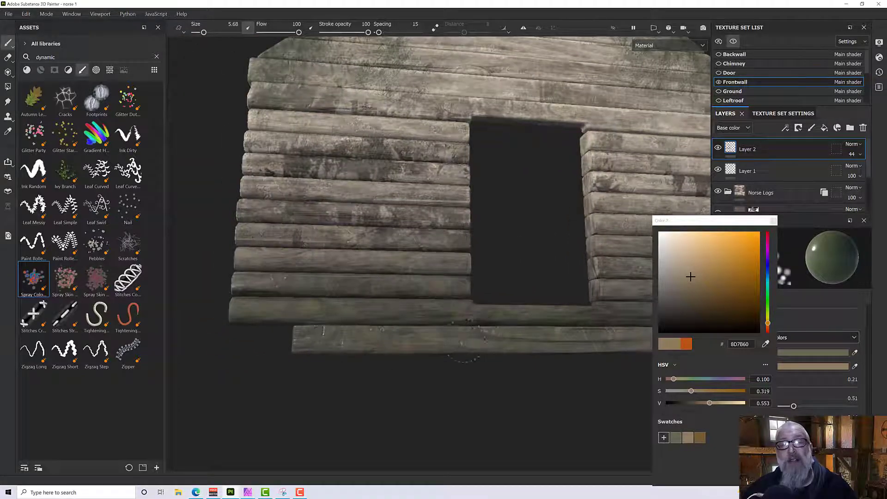
{"action": "mouse_move", "coordinate": [436, 312]}
{"action": "left_mouse_down", "text": "alt"}
{"action": "mouse_move", "coordinate": [388, 307]}
{"action": "mouse_move", "coordinate": [407, 321]}
{"action": "mouse_move", "coordinate": [448, 309]}
{"action": "left_mouse_up", "text": "alt"}
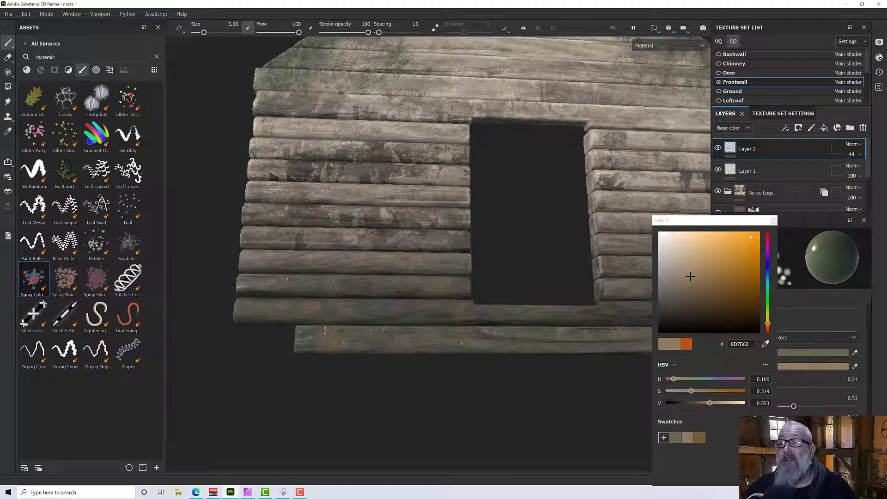
Close the color picker and lower the opacity of Layer 2 to 24.
{"action": "left_click", "coordinate": [852, 160]}
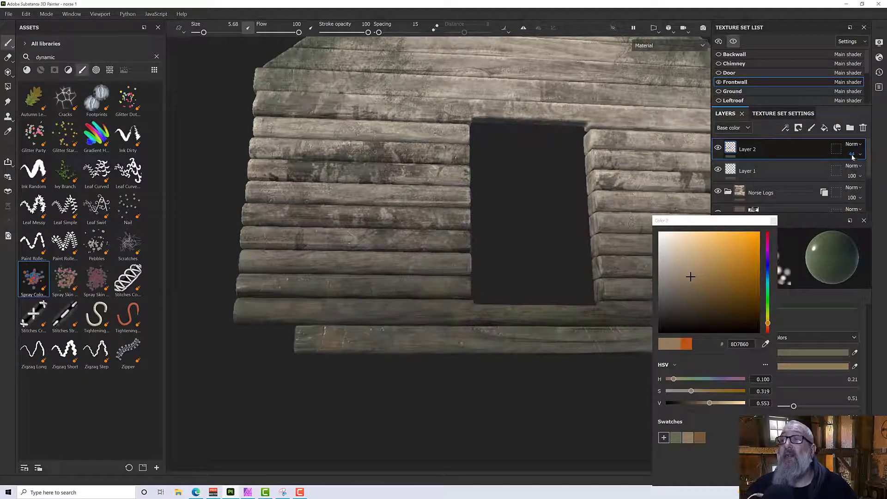
{"action": "left_click", "coordinate": [774, 222]}
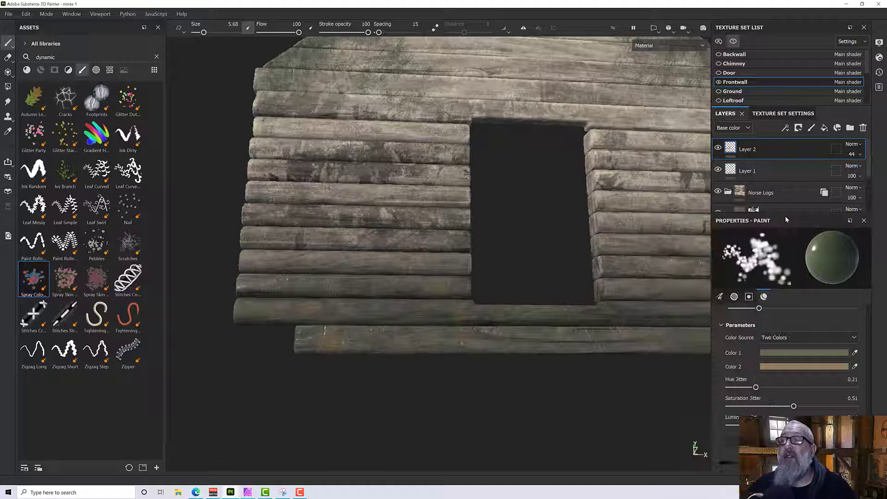
{"action": "left_click", "coordinate": [853, 155]}
{"action": "left_click_drag", "start_coordinate": [861, 172], "coordinate": [853, 172]}
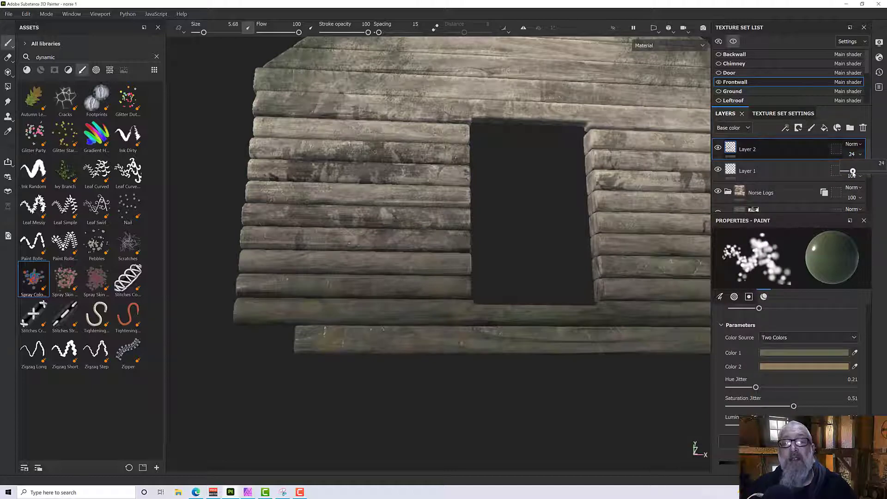
{"action": "mouse_move", "coordinate": [524, 247]}
{"action": "left_mouse_down", "text": "alt"}
{"action": "mouse_move", "coordinate": [469, 327]}
{"action": "mouse_move", "coordinate": [495, 320]}
{"action": "left_mouse_up", "text": "alt"}
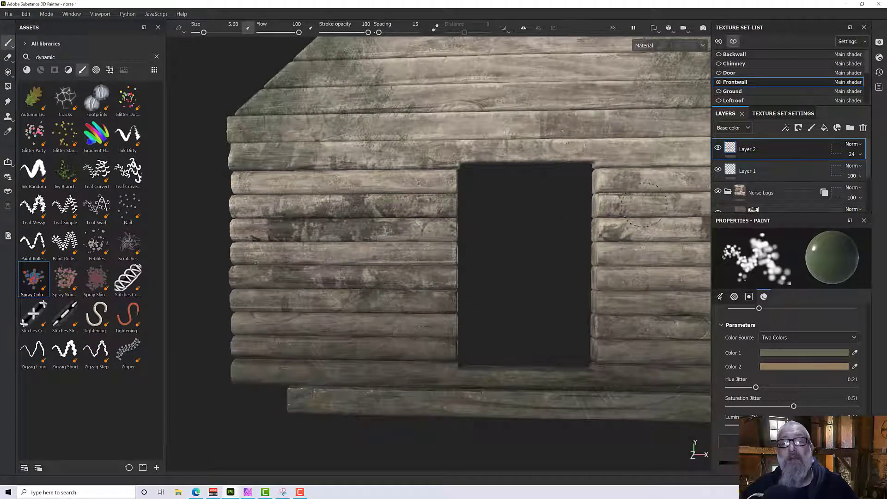
Examine the subtle sprayed color variation on the front wall from several angles.
{"action": "mouse_move", "coordinate": [656, 322]}
{"action": "left_mouse_down", "text": "alt"}
{"action": "mouse_move", "coordinate": [559, 289]}
{"action": "mouse_move", "coordinate": [416, 194]}
{"action": "left_mouse_up", "text": "alt"}
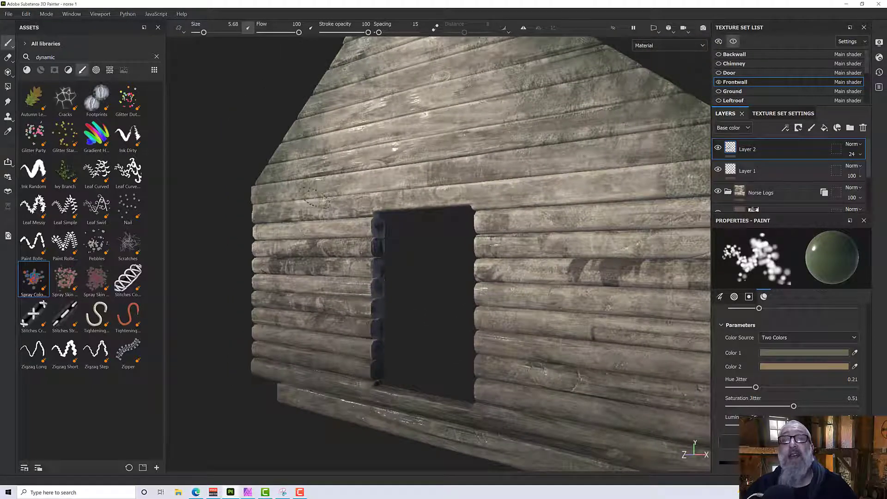
{"action": "mouse_move", "coordinate": [315, 213]}
{"action": "left_mouse_down", "text": "alt"}
{"action": "mouse_move", "coordinate": [448, 184]}
{"action": "mouse_move", "coordinate": [467, 217]}
{"action": "mouse_move", "coordinate": [455, 139]}
{"action": "mouse_move", "coordinate": [396, 138]}
{"action": "mouse_move", "coordinate": [365, 169]}
{"action": "left_mouse_up", "text": "alt"}
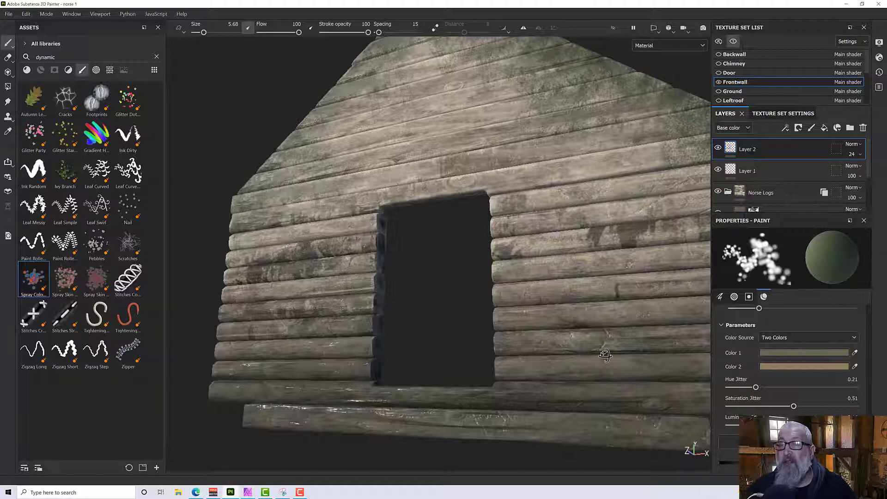
{"action": "left_click_drag", "start_coordinate": [606, 355], "coordinate": [568, 358], "text": "alt"}
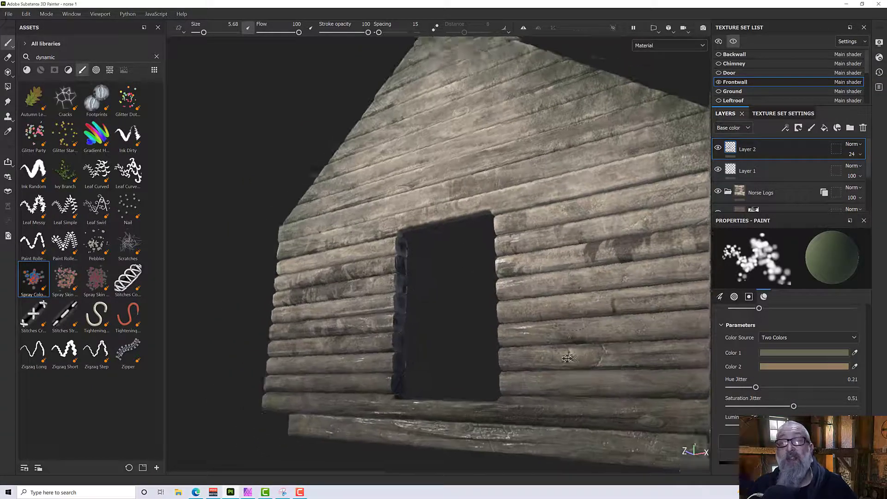
{"action": "middle_click_drag", "start_coordinate": [567, 358], "coordinate": [560, 390], "text": "alt"}
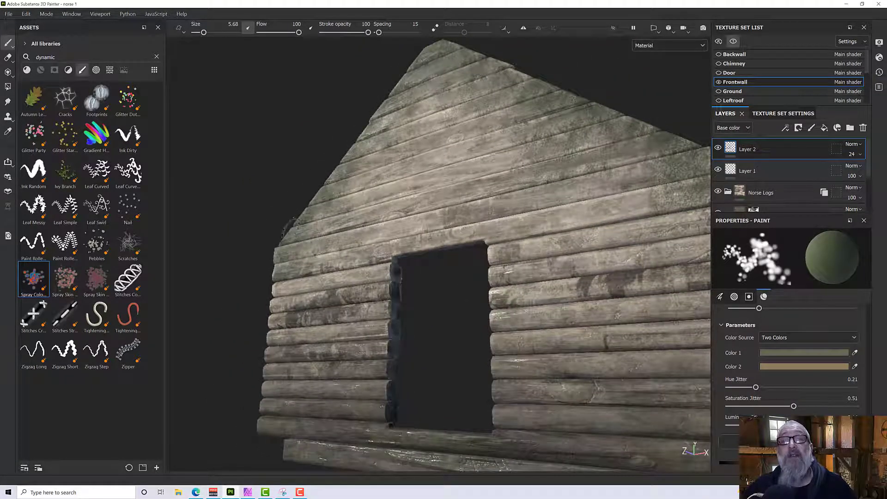
{"action": "left_click_drag", "start_coordinate": [369, 198], "coordinate": [417, 220], "text": "alt+shift"}
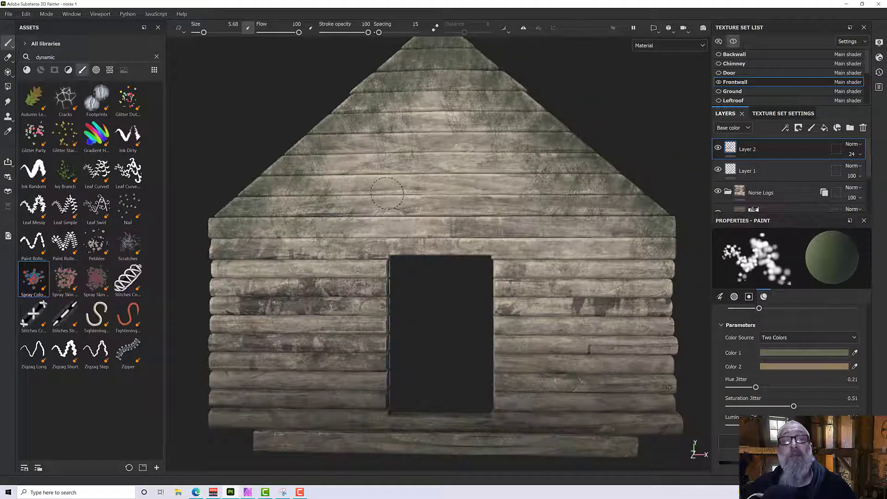
Enlarge the spray brush to 16.02, dab color on the wall beside the doorway's upper right corner, and check the wall from a distance.
{"action": "right_click_drag", "start_coordinate": [505, 197], "coordinate": [538, 197], "text": "ctrl"}
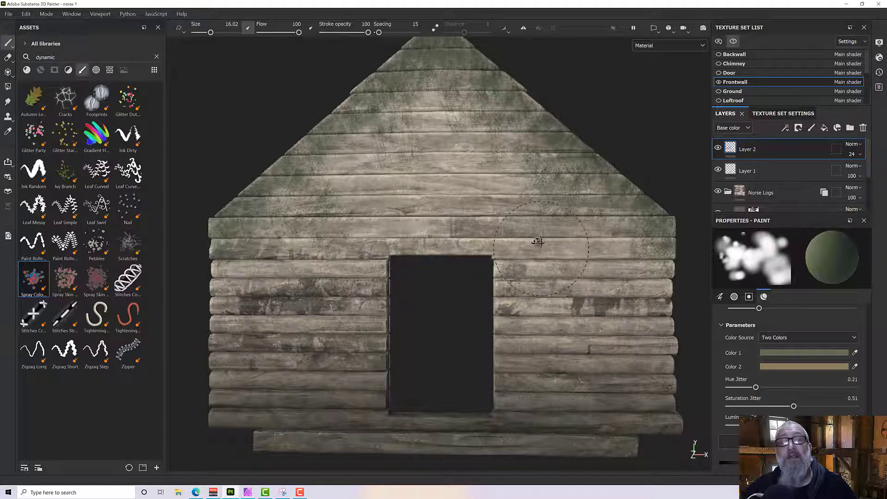
{"action": "mouse_move", "coordinate": [518, 245]}
{"action": "left_mouse_down", "text": "alt"}
{"action": "mouse_move", "coordinate": [467, 226]}
{"action": "mouse_move", "coordinate": [487, 224]}
{"action": "left_mouse_up", "text": "alt"}
{"action": "right_click_drag", "start_coordinate": [488, 224], "coordinate": [455, 232], "text": "alt"}
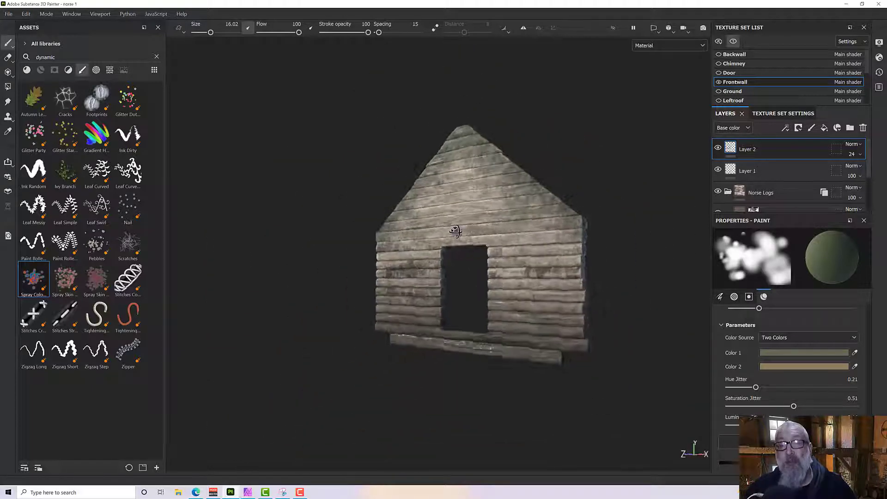
{"action": "left_click_drag", "start_coordinate": [455, 231], "coordinate": [391, 236], "text": "alt"}
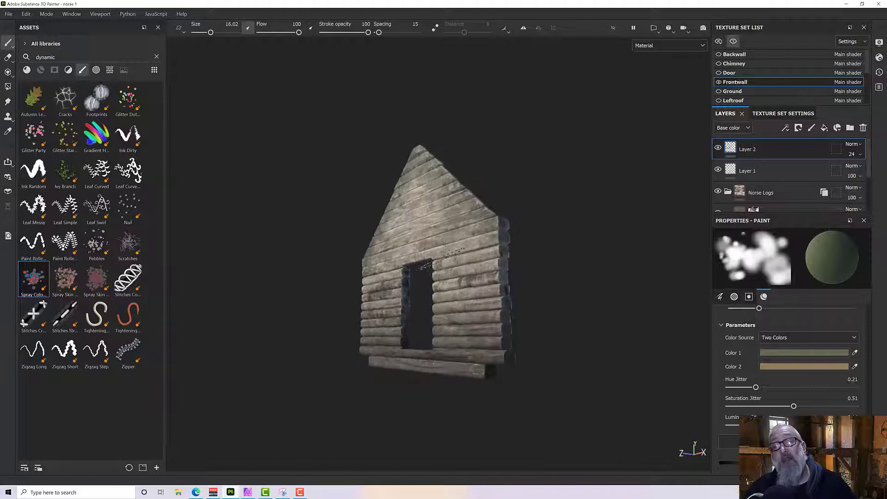
{"action": "scroll", "coordinate": [440, 254], "scroll_direction": "up", "scroll_amount": 3}
{"action": "left_click_drag", "start_coordinate": [440, 253], "coordinate": [442, 244], "text": "alt"}
{"action": "middle_click_drag", "start_coordinate": [449, 243], "coordinate": [425, 228], "text": "alt"}
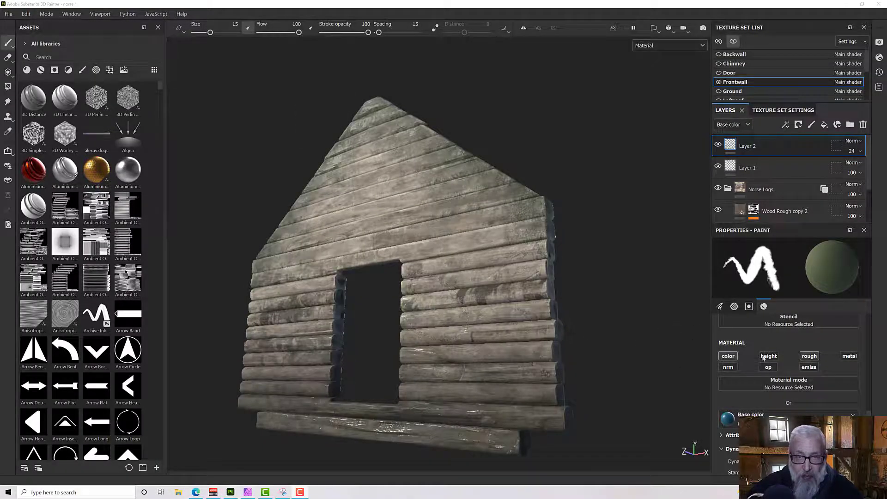
Filter the assets to brushes and choose the Dirt 1 brush for painting on Layer 2.
{"action": "left_click_drag", "start_coordinate": [464, 293], "coordinate": [423, 295], "text": "alt"}
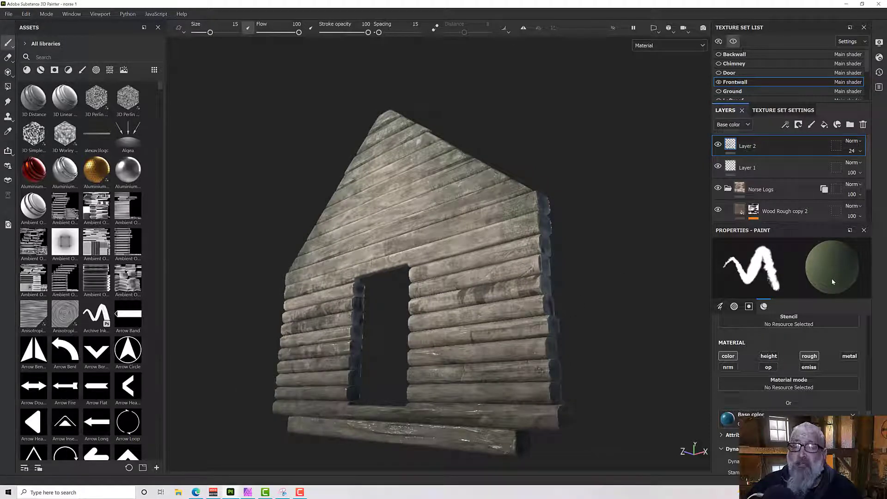
{"action": "left_click_drag", "start_coordinate": [222, 257], "coordinate": [235, 257], "text": "alt"}
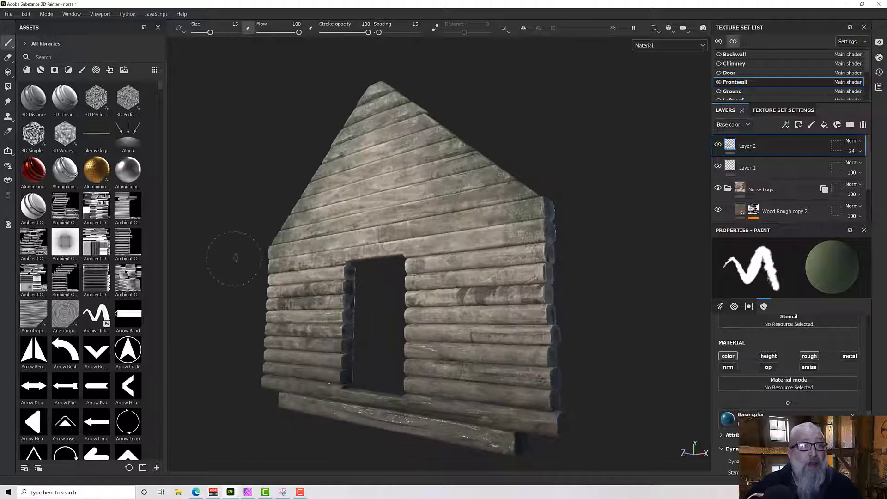
{"action": "left_click", "coordinate": [82, 70]}
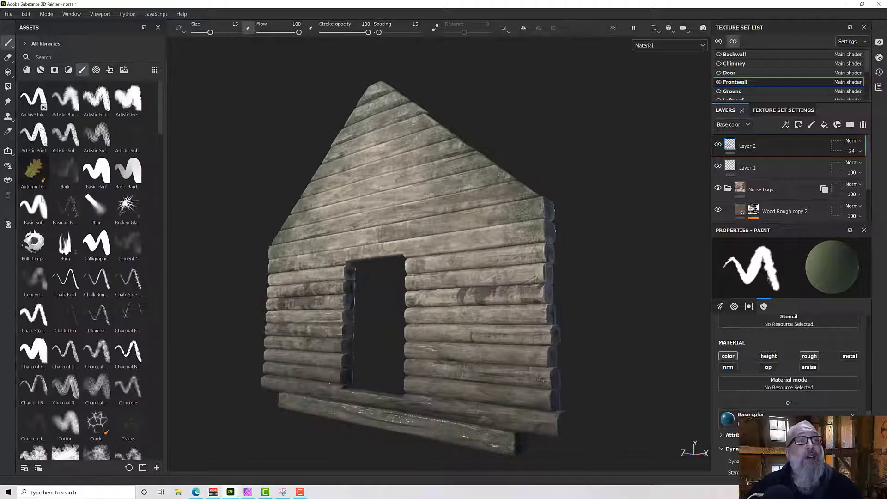
{"action": "scroll", "coordinate": [125, 324], "scroll_direction": "down", "scroll_amount": 5}
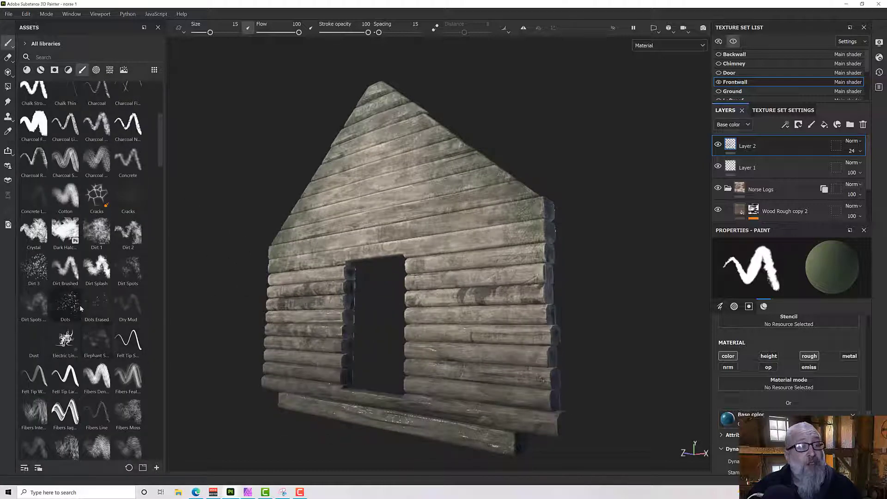
{"action": "left_click", "coordinate": [96, 231]}
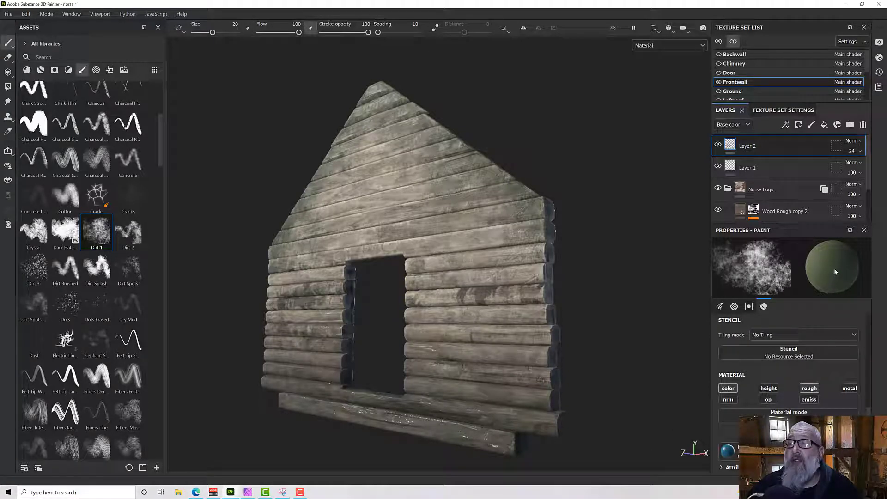
Search the texture assets for "jitter" to locate the Color Jitter resources, and review the Color Jitter (By Index) settings of the brush's base color.
{"action": "scroll", "coordinate": [794, 369], "scroll_direction": "down", "scroll_amount": 1}
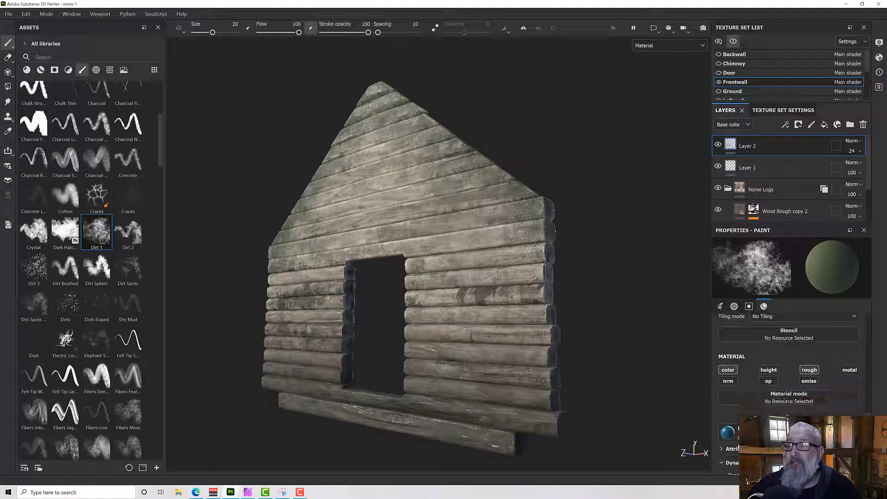
{"action": "scroll", "coordinate": [789, 370], "scroll_direction": "down", "scroll_amount": 2}
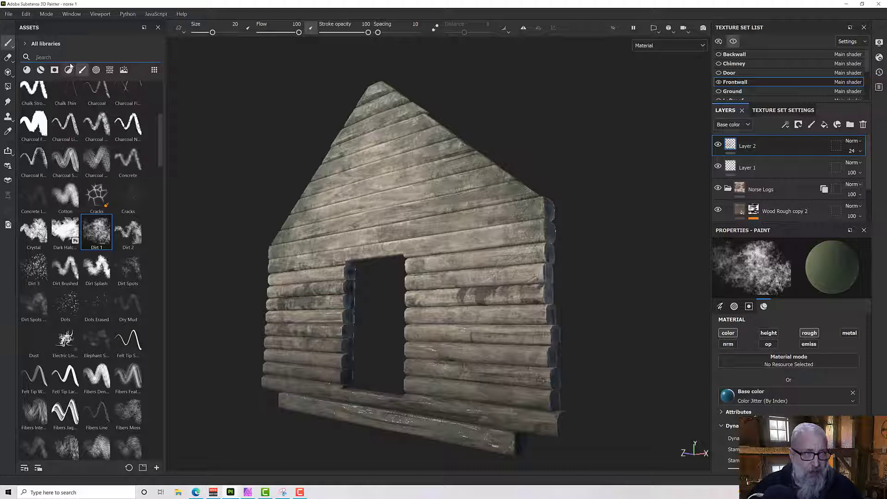
{"action": "type", "text": "jitter"}
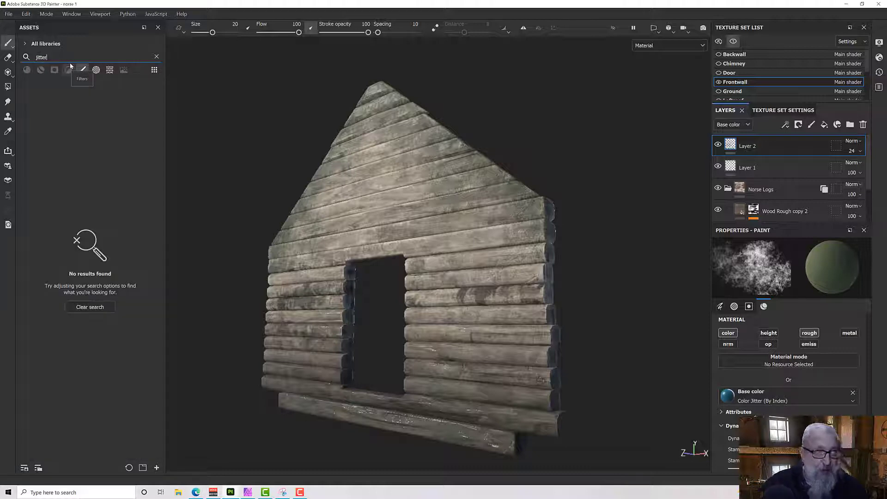
{"action": "left_click", "coordinate": [83, 69]}
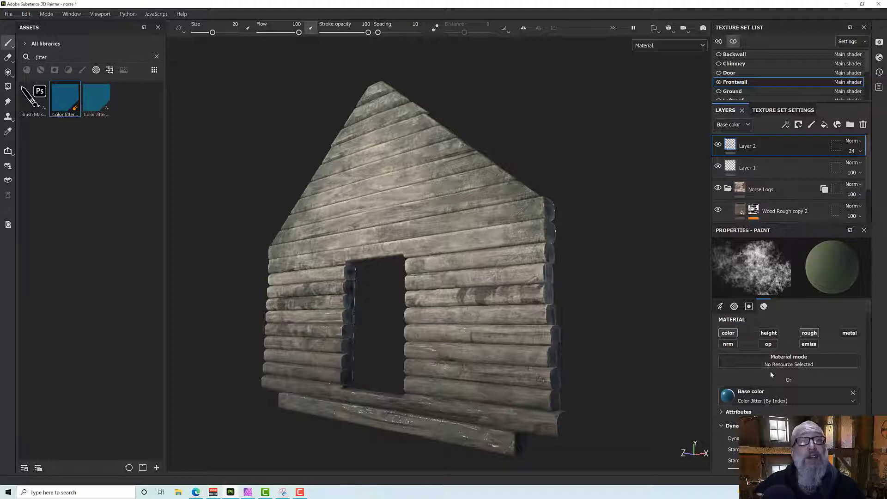
{"action": "scroll", "coordinate": [770, 371], "scroll_direction": "down", "scroll_amount": 4}
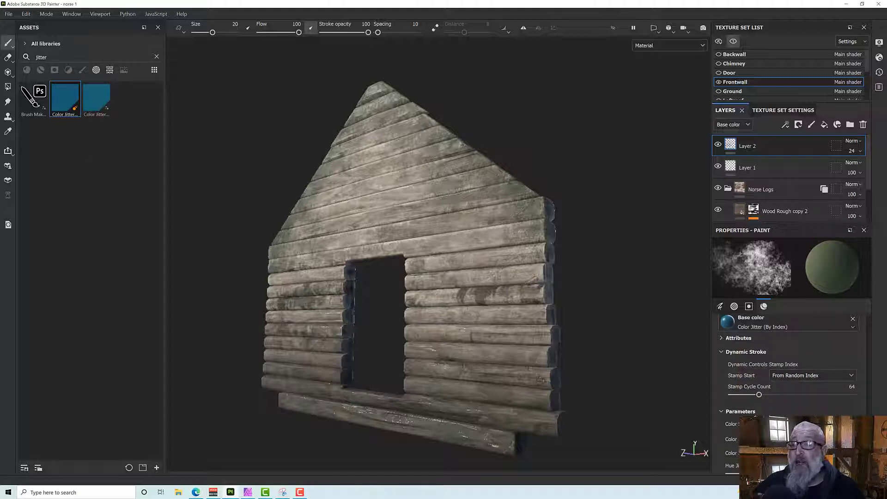
{"action": "scroll", "coordinate": [786, 370], "scroll_direction": "down", "scroll_amount": 2}
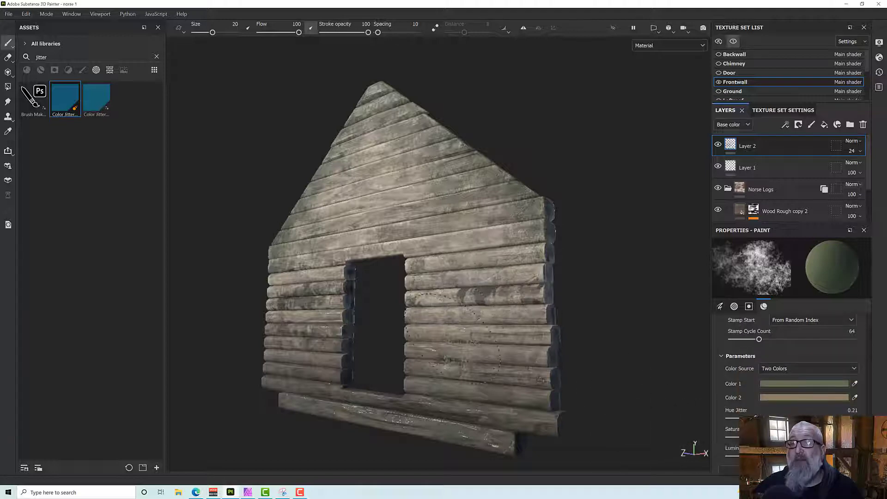
Set the Dirt 1 brush's Position Jitter to 48, Angle Jitter to 128 and Size Jitter to 19.
{"action": "left_click_drag", "start_coordinate": [453, 338], "coordinate": [476, 356], "text": "alt"}
{"action": "scroll", "coordinate": [774, 388], "scroll_direction": "up", "scroll_amount": 2}
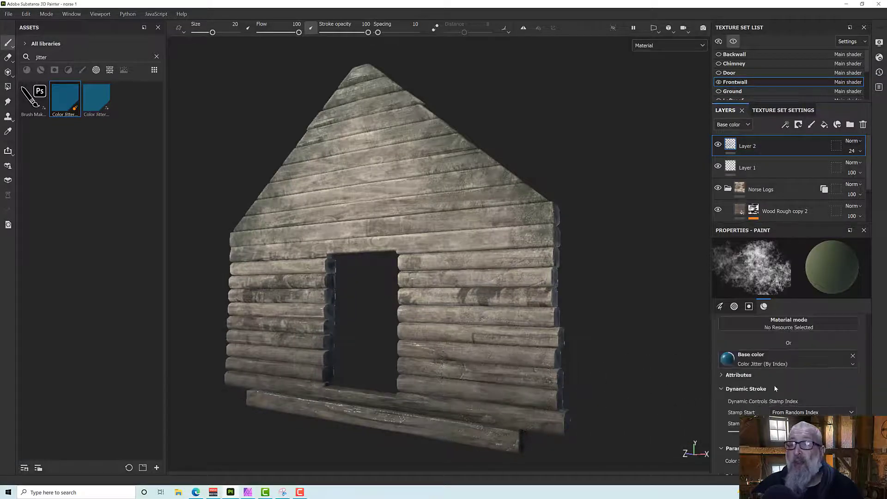
{"action": "scroll", "coordinate": [775, 384], "scroll_direction": "up", "scroll_amount": 10}
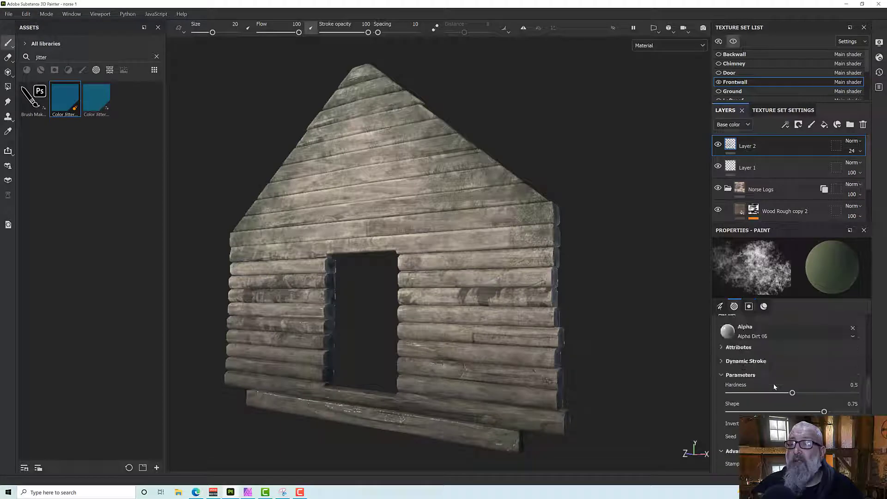
{"action": "scroll", "coordinate": [775, 386], "scroll_direction": "up", "scroll_amount": 8}
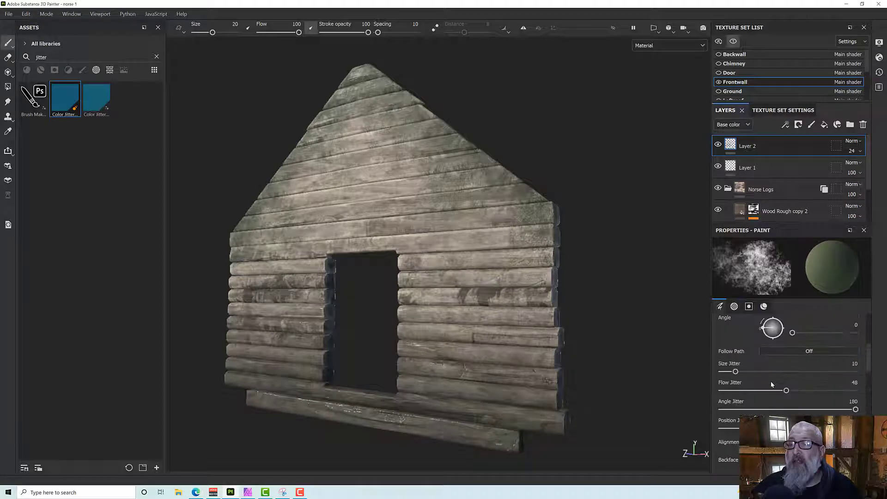
{"action": "scroll", "coordinate": [774, 387], "scroll_direction": "down", "scroll_amount": 4}
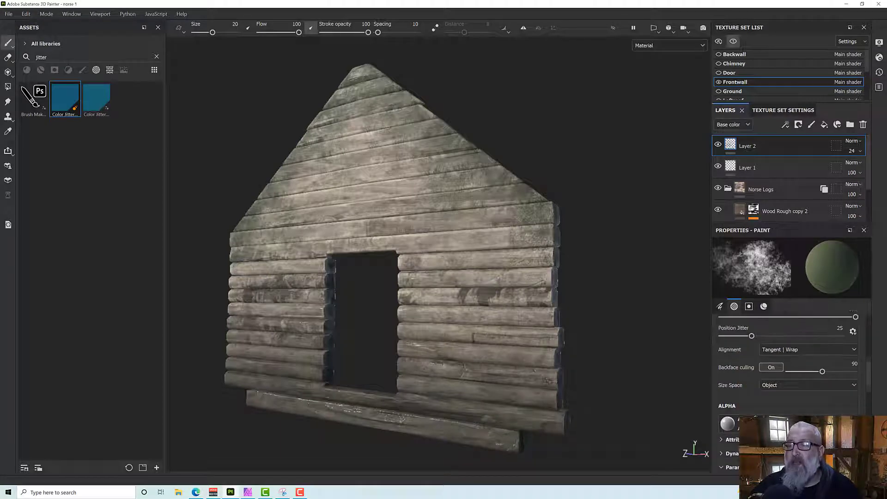
{"action": "scroll", "coordinate": [750, 400], "scroll_direction": "up", "scroll_amount": 2}
{"action": "left_click_drag", "start_coordinate": [751, 411], "coordinate": [779, 410]}
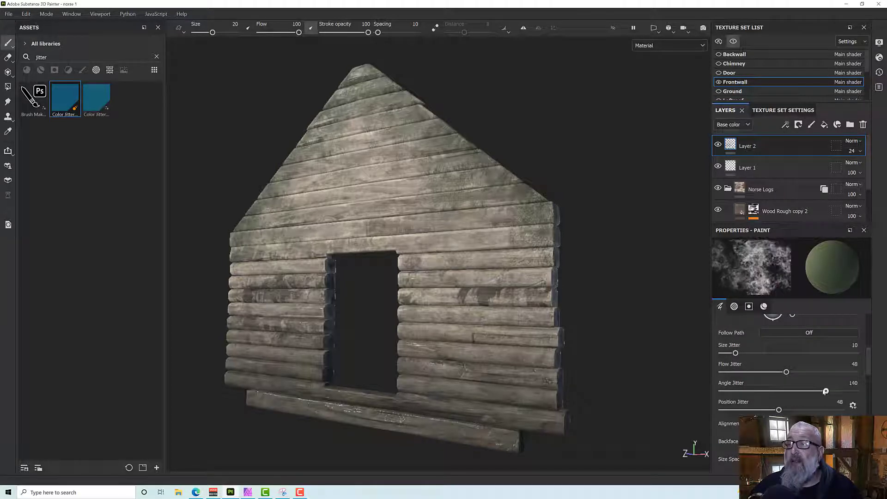
{"action": "scroll", "coordinate": [761, 377], "scroll_direction": "up", "scroll_amount": 1}
{"action": "left_click_drag", "start_coordinate": [736, 391], "coordinate": [748, 390]}
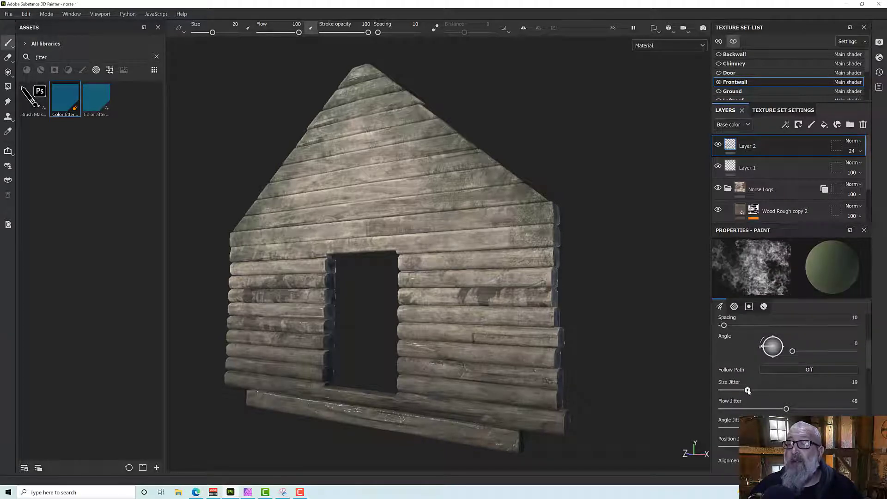
Paint jittered dirt color on the gable above the doorway and on the logs to its right.
{"action": "left_click_drag", "start_coordinate": [391, 202], "coordinate": [384, 177]}
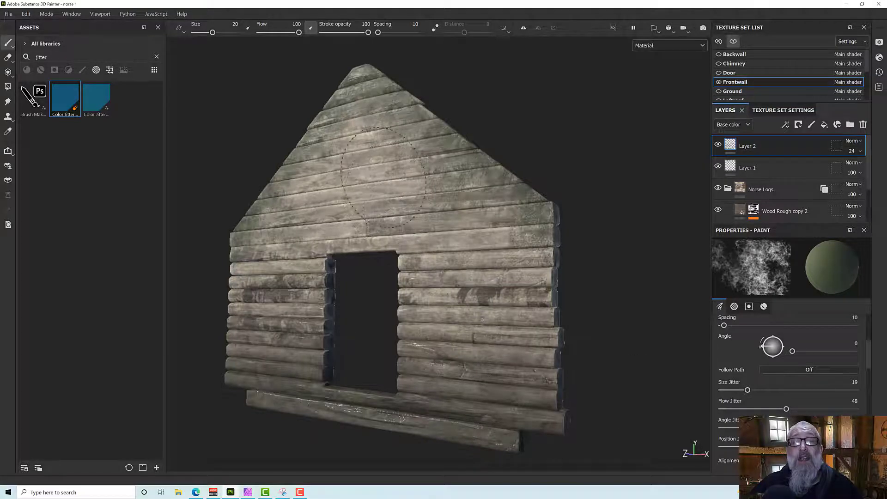
{"action": "left_click_drag", "start_coordinate": [480, 273], "coordinate": [656, 226], "text": "alt"}
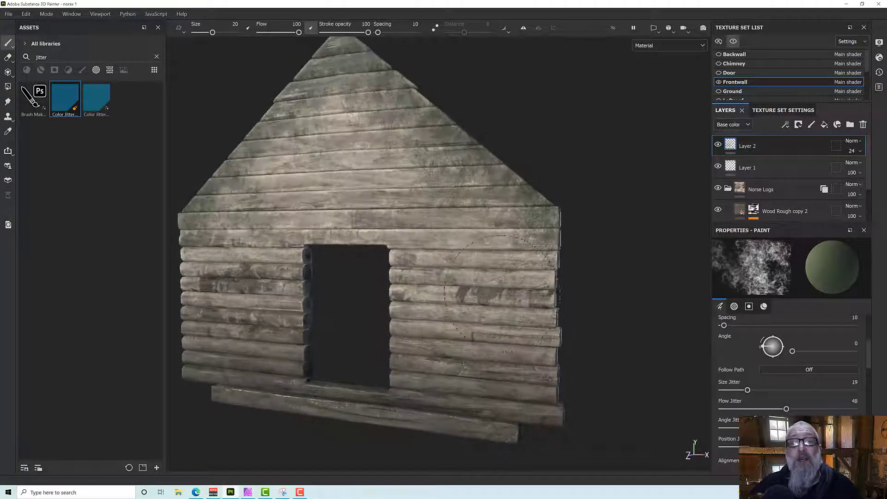
{"action": "mouse_move", "coordinate": [430, 309]}
{"action": "left_mouse_down", "text": "alt"}
{"action": "mouse_move", "coordinate": [492, 327]}
{"action": "mouse_move", "coordinate": [472, 313]}
{"action": "mouse_move", "coordinate": [482, 300]}
{"action": "left_mouse_up", "text": "alt"}
{"action": "scroll", "coordinate": [795, 370], "scroll_direction": "down", "scroll_amount": 5}
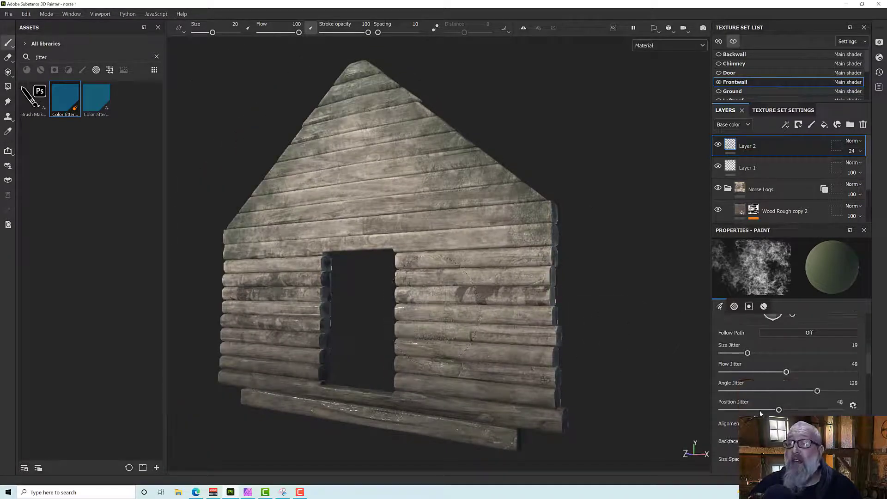
{"action": "mouse_move", "coordinate": [499, 390]}
{"action": "left_mouse_down", "text": "alt"}
{"action": "mouse_move", "coordinate": [482, 277]}
{"action": "mouse_move", "coordinate": [490, 323]}
{"action": "left_mouse_up", "text": "alt"}
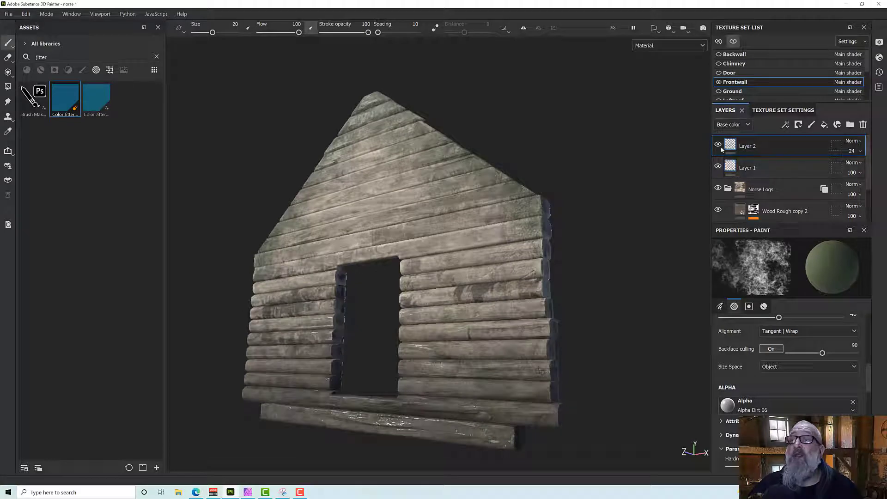
Hide Layer 1 and the Norse Logs folder to isolate the paint on Layer 2.
{"action": "left_click", "coordinate": [718, 166]}
{"action": "left_click", "coordinate": [718, 189]}
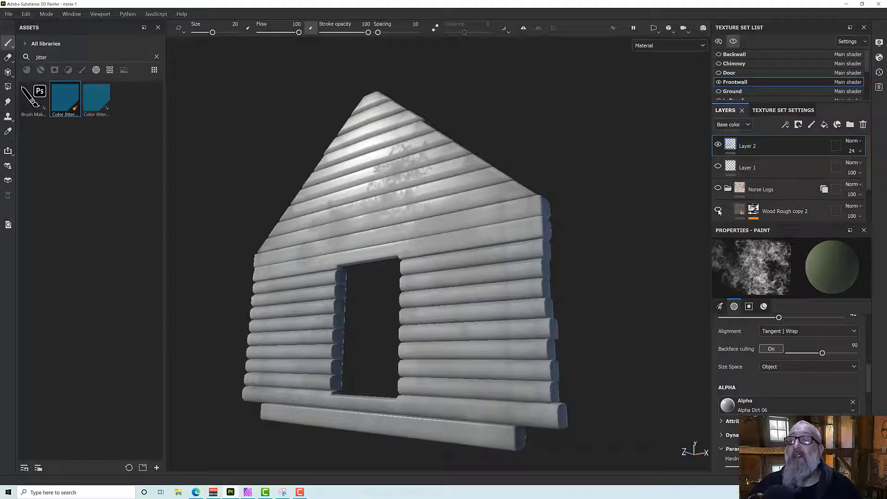
{"action": "scroll", "coordinate": [718, 212], "scroll_direction": "down", "scroll_amount": 1}
{"action": "mouse_move", "coordinate": [400, 189]}
{"action": "left_mouse_down", "text": "alt"}
{"action": "mouse_move", "coordinate": [426, 205]}
{"action": "mouse_move", "coordinate": [517, 205]}
{"action": "mouse_move", "coordinate": [409, 216]}
{"action": "mouse_move", "coordinate": [397, 206]}
{"action": "left_mouse_up", "text": "alt"}
{"action": "scroll", "coordinate": [397, 205], "scroll_direction": "up", "scroll_amount": 2}
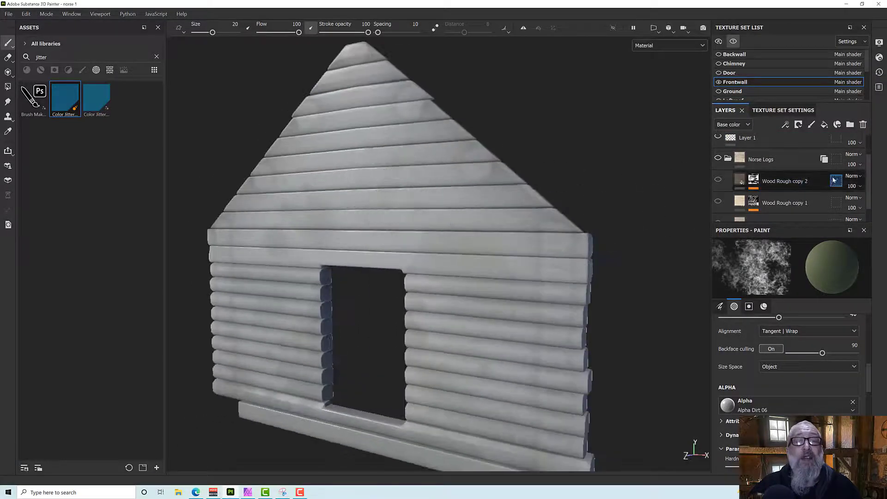
Raise the opacity of Layer 2 to 100 and inspect its isolated paint on the front wall.
{"action": "scroll", "coordinate": [828, 165], "scroll_direction": "up", "scroll_amount": 2}
{"action": "left_click", "coordinate": [850, 149]}
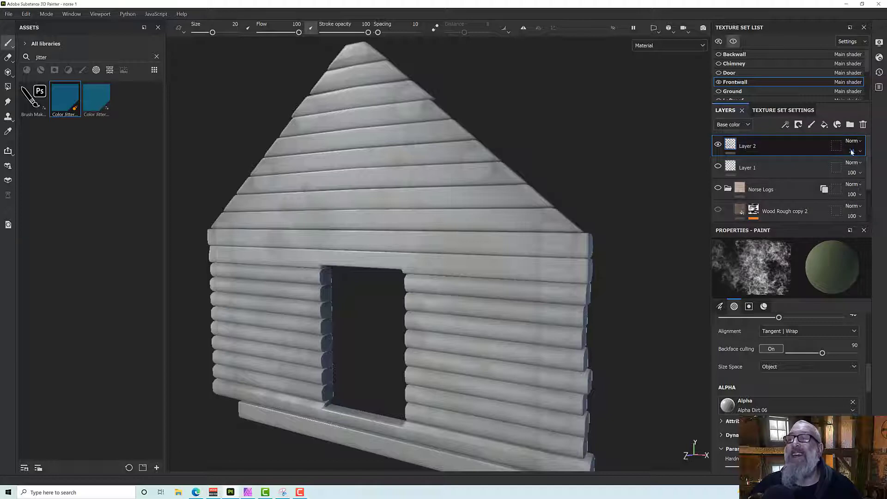
{"action": "left_click_drag", "start_coordinate": [854, 167], "coordinate": [881, 167]}
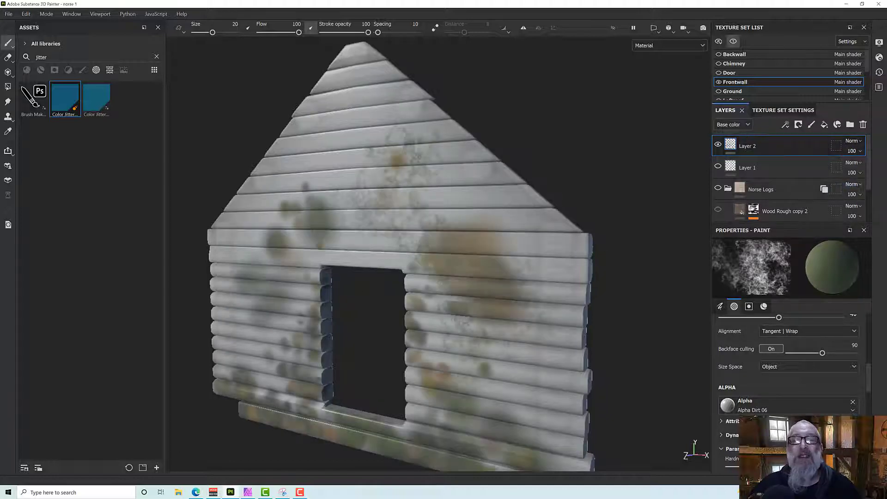
{"action": "left_click_drag", "start_coordinate": [403, 268], "coordinate": [479, 282], "text": "alt"}
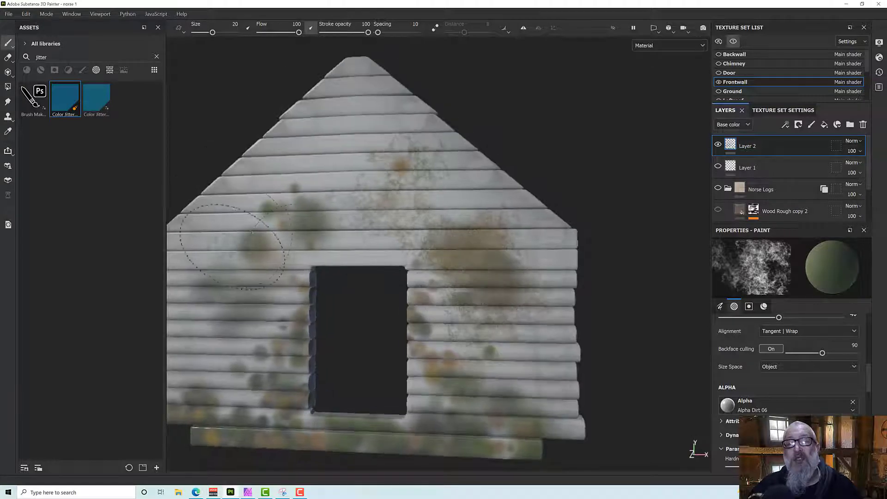
Make Layer 1 and the Norse Logs folder visible again on the front wall.
{"action": "mouse_move", "coordinate": [311, 255]}
{"action": "middle_mouse_down", "text": "alt"}
{"action": "mouse_move", "coordinate": [355, 210]}
{"action": "mouse_move", "coordinate": [399, 198]}
{"action": "middle_mouse_up", "text": "alt"}
{"action": "left_click_drag", "start_coordinate": [375, 247], "coordinate": [339, 253], "text": "alt"}
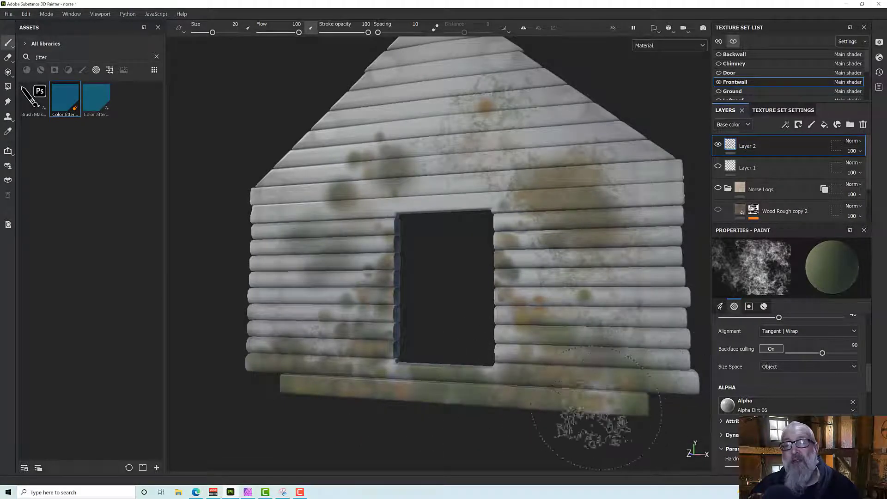
{"action": "left_click_drag", "start_coordinate": [371, 392], "coordinate": [370, 382], "text": "alt+shift"}
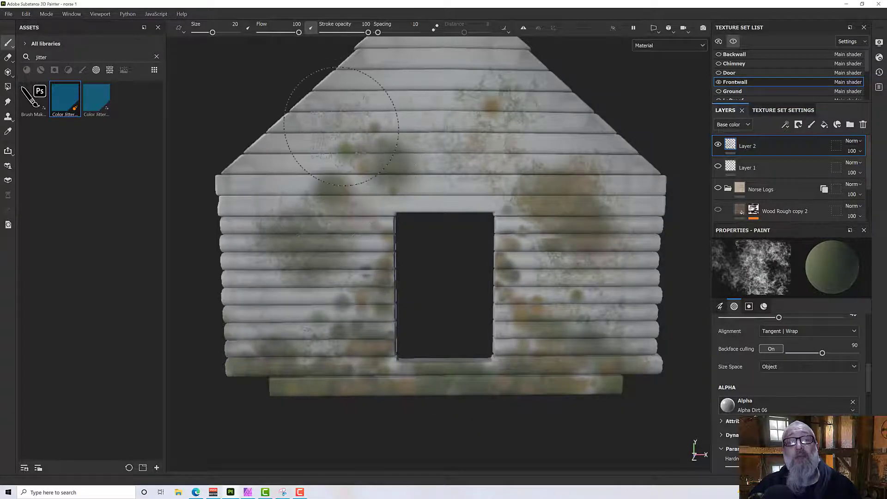
{"action": "mouse_move", "coordinate": [463, 173]}
{"action": "left_mouse_down", "text": "alt"}
{"action": "mouse_move", "coordinate": [523, 189]}
{"action": "mouse_move", "coordinate": [465, 178]}
{"action": "mouse_move", "coordinate": [458, 194]}
{"action": "left_mouse_up", "text": "alt"}
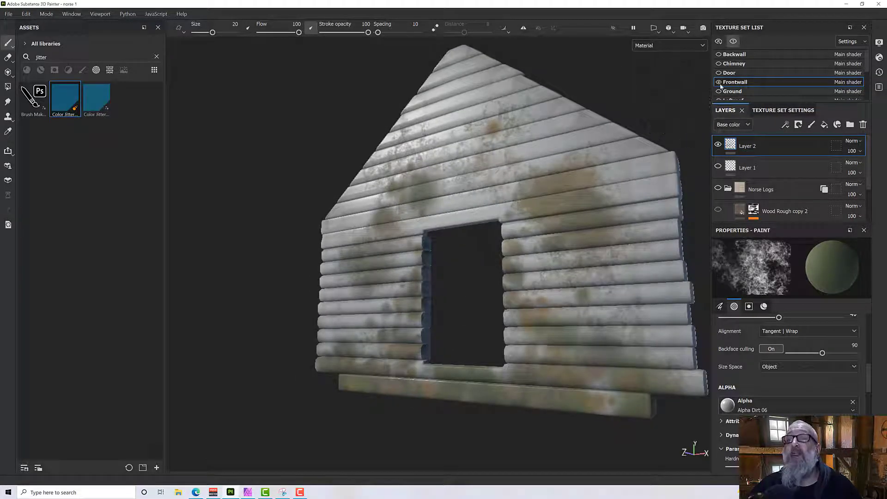
{"action": "left_click", "coordinate": [719, 209]}
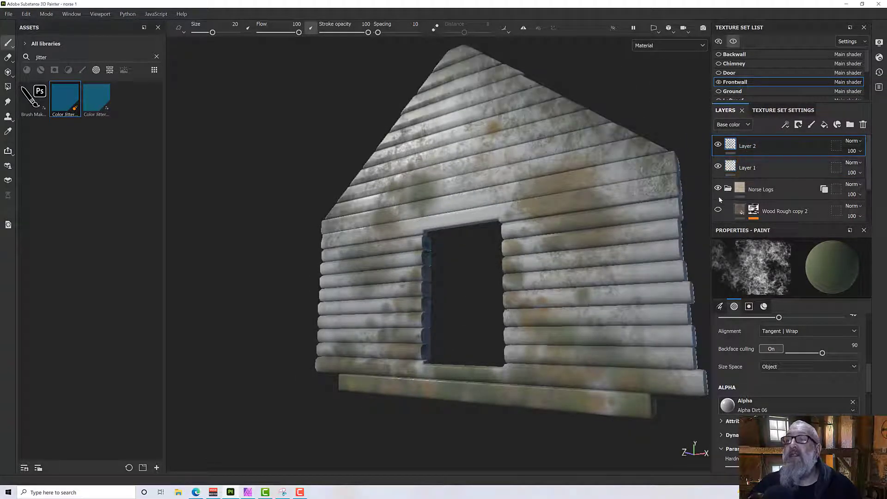
{"action": "scroll", "coordinate": [723, 215], "scroll_direction": "down", "scroll_amount": 2}
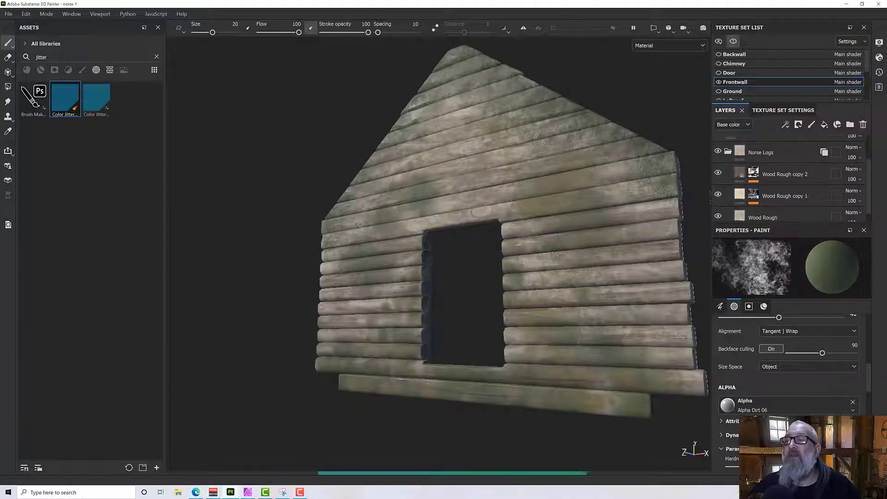
{"action": "left_click_drag", "start_coordinate": [567, 261], "coordinate": [566, 209], "text": "alt"}
{"action": "scroll", "coordinate": [769, 204], "scroll_direction": "up", "scroll_amount": 2}
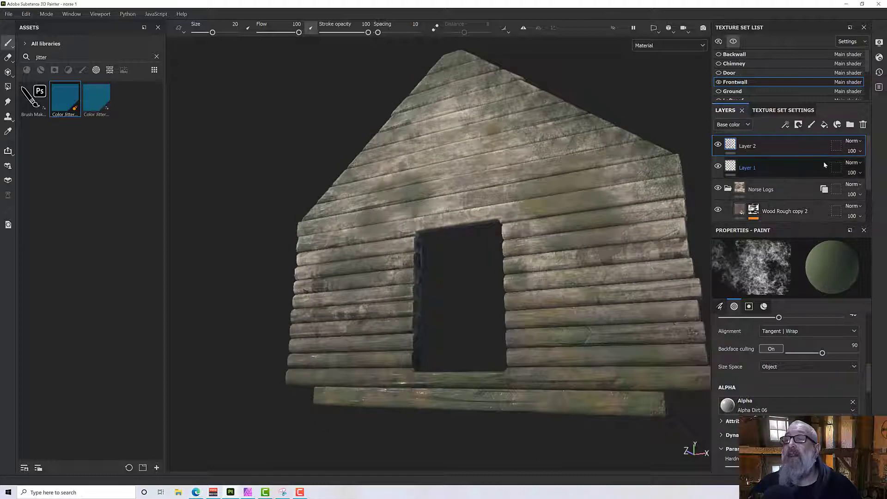
Lower the opacity of the front wall's Layer 2 to 61.
{"action": "left_click", "coordinate": [856, 152]}
{"action": "mouse_move", "coordinate": [884, 171]}
{"action": "left_mouse_down"}
{"action": "mouse_move", "coordinate": [852, 173]}
{"action": "mouse_move", "coordinate": [867, 178]}
{"action": "left_mouse_up"}
{"action": "mouse_move", "coordinate": [576, 254]}
{"action": "left_mouse_down", "text": "alt"}
{"action": "mouse_move", "coordinate": [552, 234]}
{"action": "mouse_move", "coordinate": [542, 279]}
{"action": "mouse_move", "coordinate": [522, 259]}
{"action": "mouse_move", "coordinate": [577, 228]}
{"action": "mouse_move", "coordinate": [540, 259]}
{"action": "mouse_move", "coordinate": [578, 250]}
{"action": "mouse_move", "coordinate": [640, 253]}
{"action": "mouse_move", "coordinate": [560, 264]}
{"action": "mouse_move", "coordinate": [528, 231]}
{"action": "mouse_move", "coordinate": [458, 262]}
{"action": "mouse_move", "coordinate": [469, 240]}
{"action": "left_mouse_up", "text": "alt"}
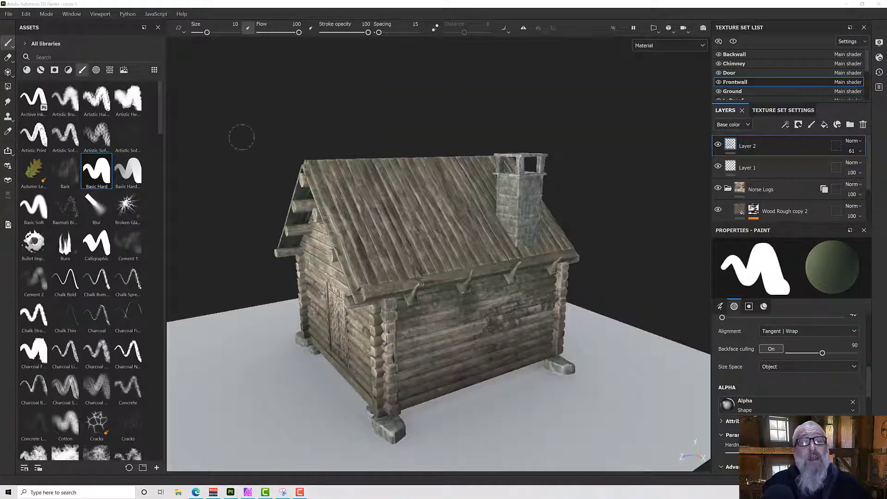
Select the Chimney texture set and briefly toggle its isolated display.
{"action": "left_click_drag", "start_coordinate": [529, 184], "coordinate": [543, 236], "text": "alt"}
{"action": "scroll", "coordinate": [526, 270], "scroll_direction": "up", "scroll_amount": 4}
{"action": "mouse_move", "coordinate": [527, 270]}
{"action": "left_mouse_down", "text": "alt"}
{"action": "mouse_move", "coordinate": [510, 260]}
{"action": "mouse_move", "coordinate": [446, 290]}
{"action": "left_mouse_up", "text": "alt"}
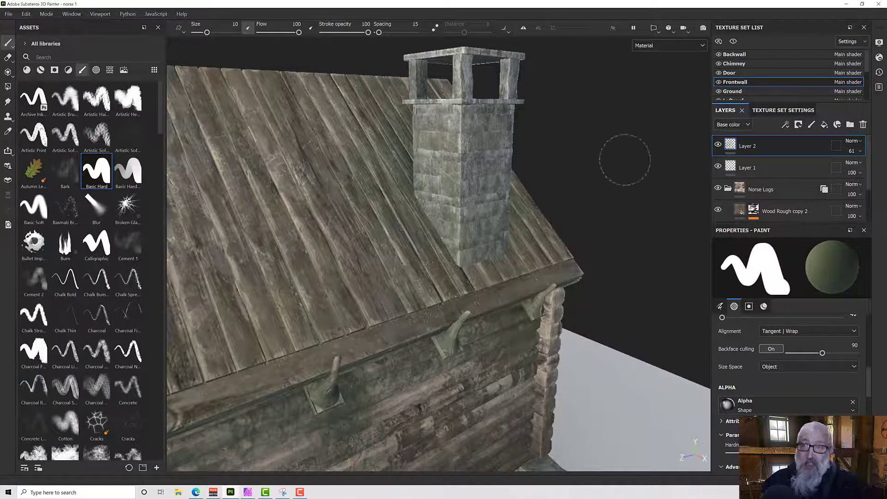
{"action": "left_click", "coordinate": [735, 63]}
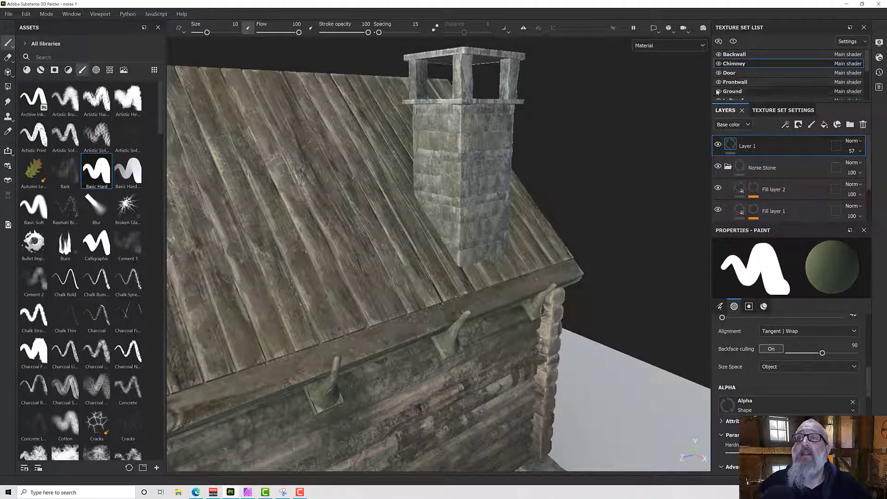
{"action": "left_click", "coordinate": [734, 41]}
{"action": "left_click", "coordinate": [733, 41]}
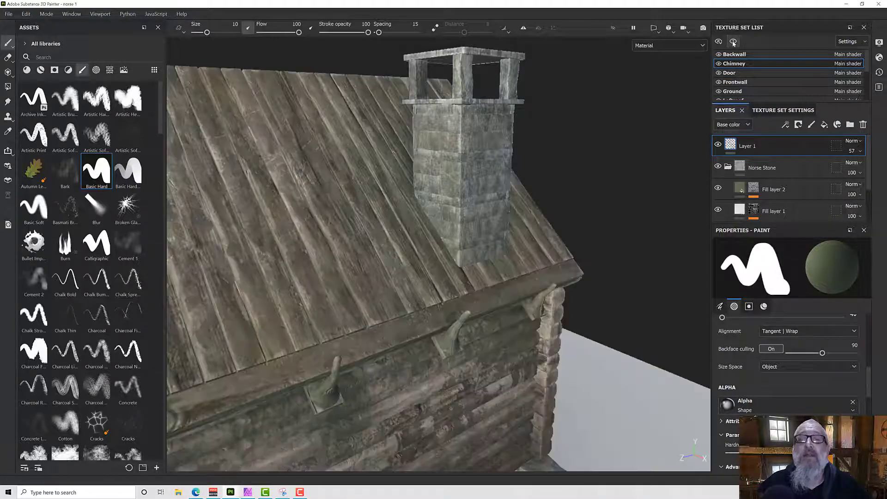
{"action": "mouse_move", "coordinate": [573, 207]}
{"action": "left_mouse_down", "text": "alt"}
{"action": "mouse_move", "coordinate": [590, 208]}
{"action": "mouse_move", "coordinate": [547, 175]}
{"action": "mouse_move", "coordinate": [455, 173]}
{"action": "mouse_move", "coordinate": [348, 192]}
{"action": "mouse_move", "coordinate": [572, 223]}
{"action": "mouse_move", "coordinate": [588, 206]}
{"action": "mouse_move", "coordinate": [568, 258]}
{"action": "left_mouse_up", "text": "alt"}
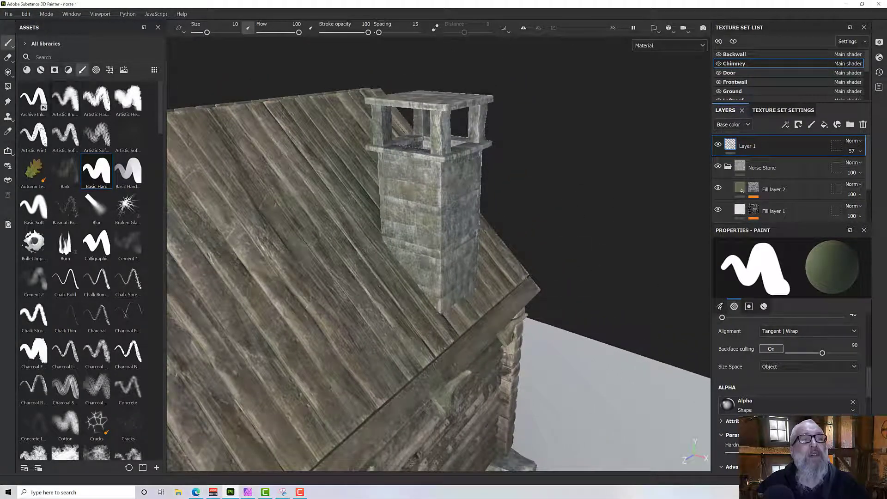
Search the brushes for "color spray" and select the color spray brush.
{"action": "left_click", "coordinate": [72, 55]}
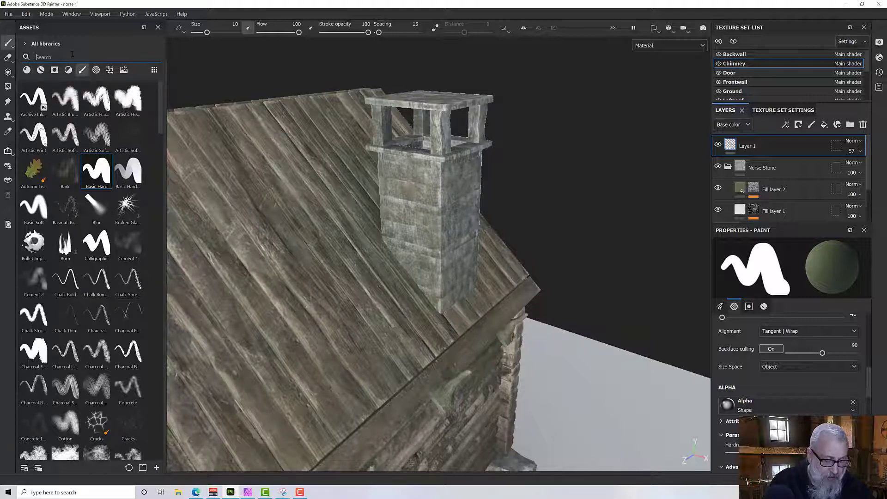
{"action": "type", "text": "colo"}
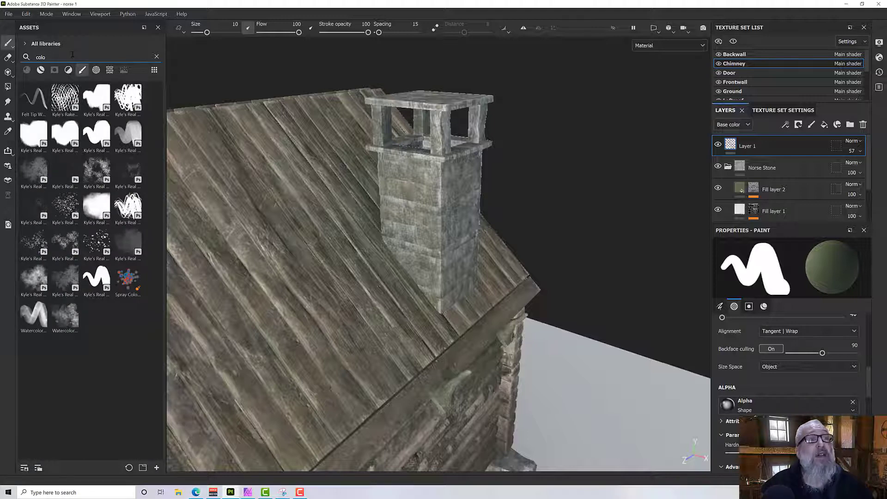
{"action": "type", "text": "r sprat"}
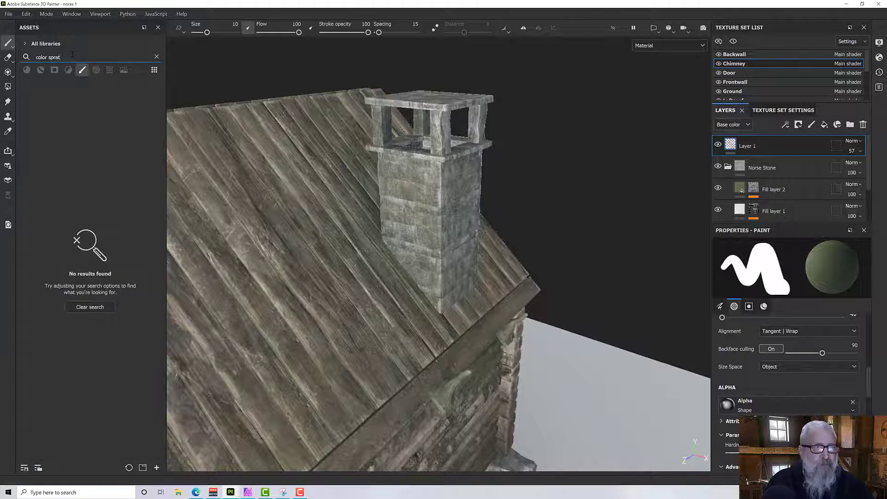
{"action": "key", "text": "BackSpace"}
{"action": "type", "text": "y"}
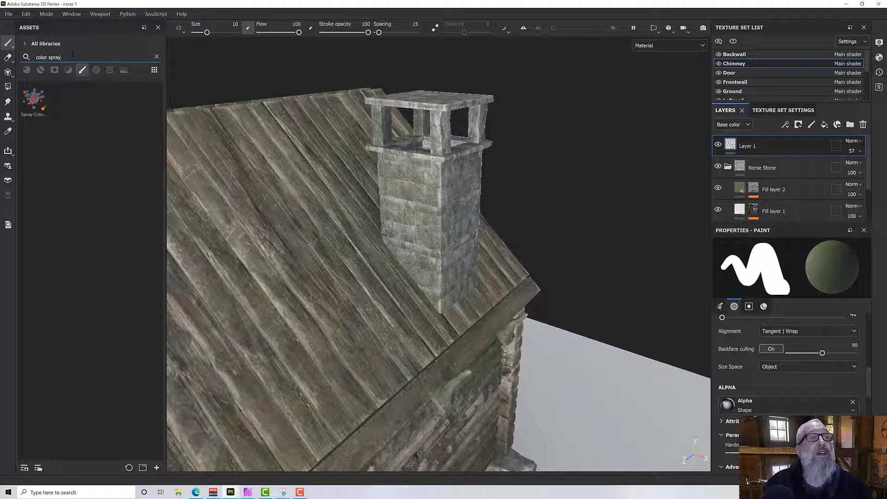
{"action": "left_click", "coordinate": [33, 98]}
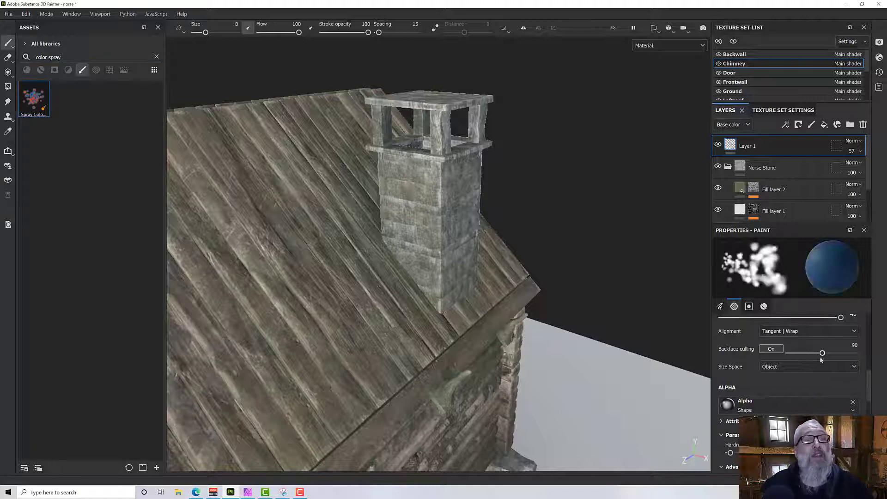
Set the color spray brush's two jitter colors to the saved gray-green and brown swatches.
{"action": "scroll", "coordinate": [822, 370], "scroll_direction": "down", "scroll_amount": 3}
{"action": "scroll", "coordinate": [817, 400], "scroll_direction": "down", "scroll_amount": 5}
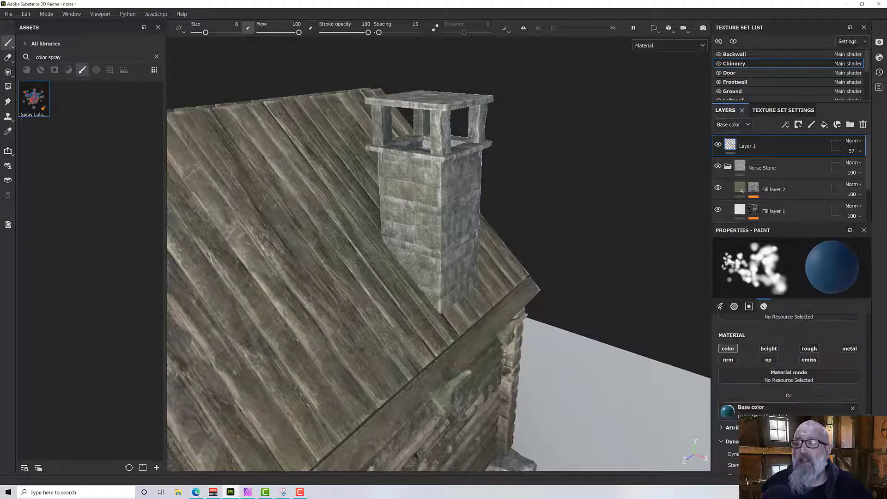
{"action": "scroll", "coordinate": [791, 370], "scroll_direction": "down", "scroll_amount": 3}
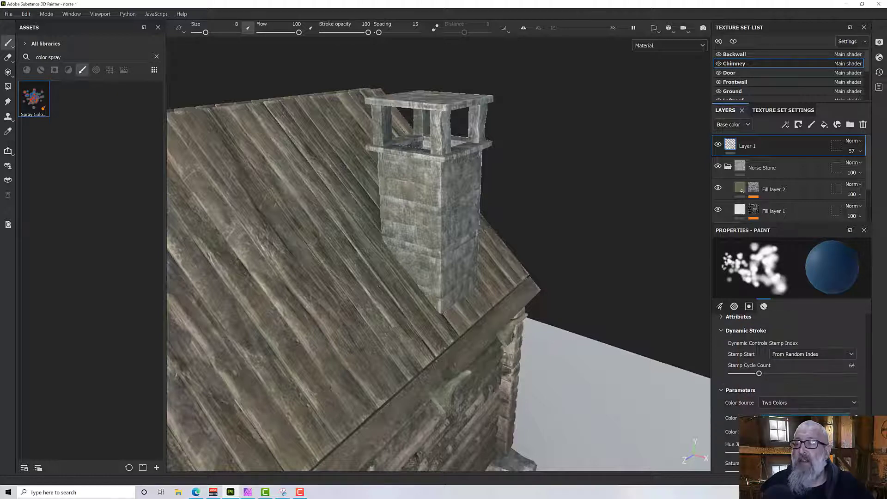
{"action": "left_click", "coordinate": [804, 418]}
{"action": "left_click", "coordinate": [667, 437]}
{"action": "left_click", "coordinate": [805, 431]}
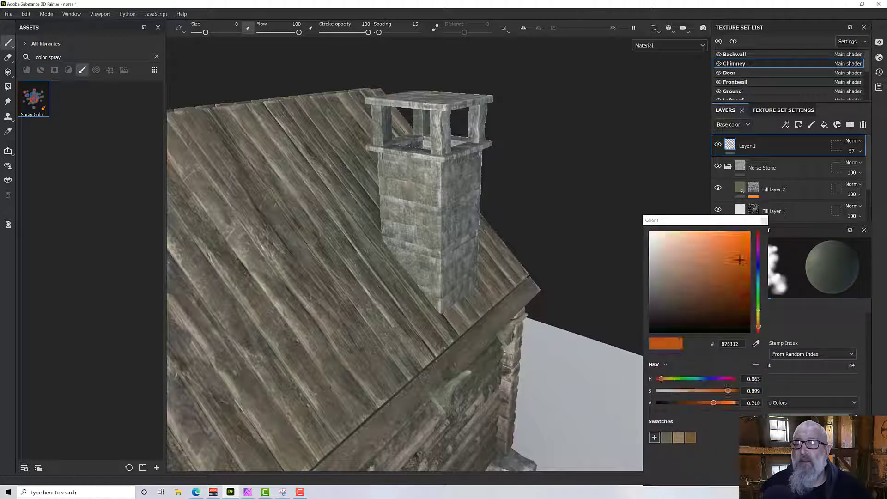
{"action": "left_click", "coordinate": [690, 438]}
{"action": "left_click", "coordinate": [818, 395]}
{"action": "scroll", "coordinate": [819, 392], "scroll_direction": "up", "scroll_amount": 2}
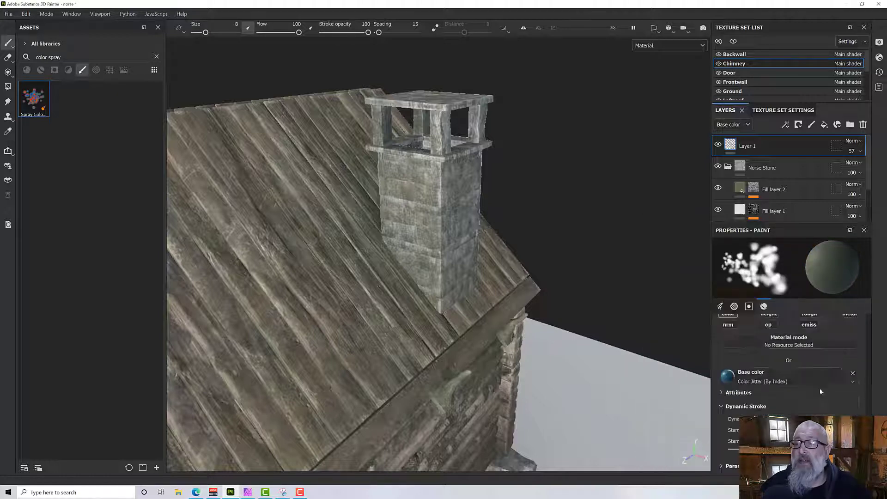
Add a paint layer to the Chimney texture set and spray jittered color around the base of the chimney.
{"action": "left_click_drag", "start_coordinate": [267, 244], "coordinate": [247, 233], "text": "alt"}
{"action": "scroll", "coordinate": [446, 285], "scroll_direction": "up", "scroll_amount": 5}
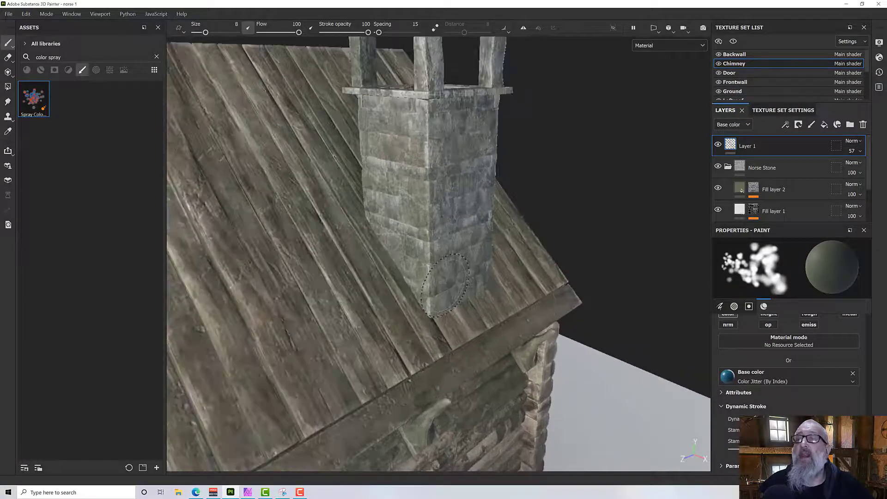
{"action": "left_click", "coordinate": [811, 126]}
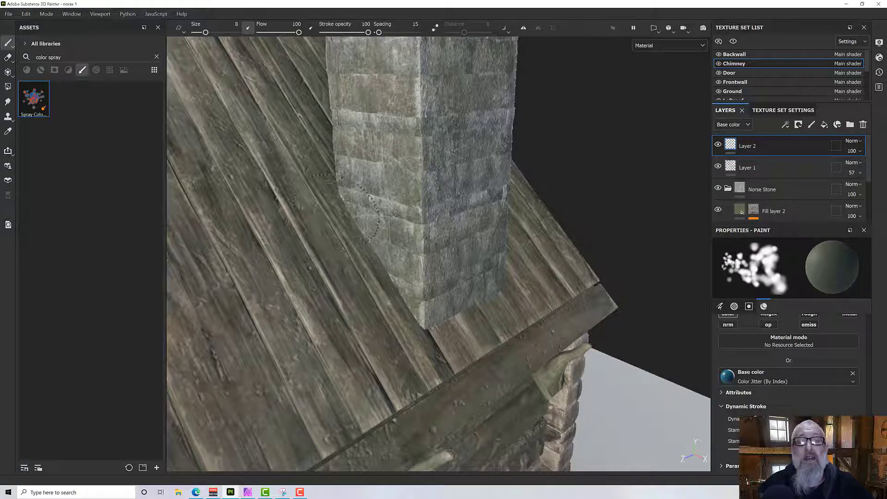
{"action": "left_click_drag", "start_coordinate": [366, 229], "coordinate": [381, 252]}
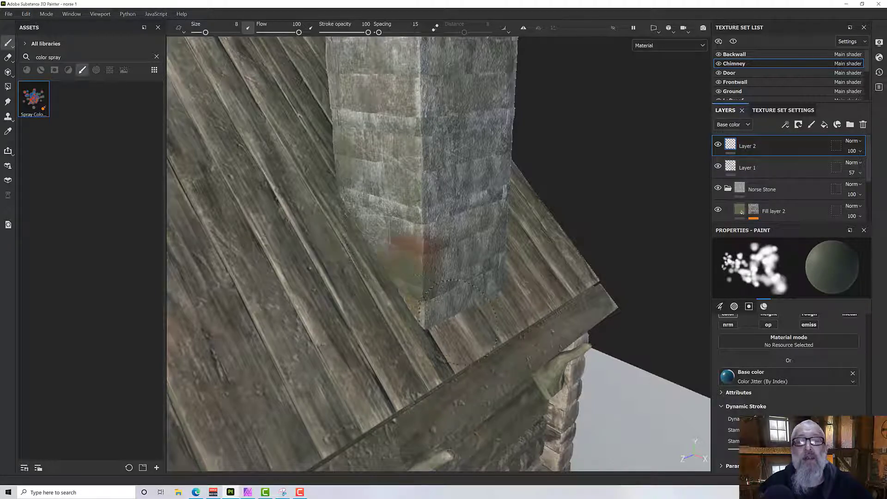
{"action": "mouse_move", "coordinate": [441, 314]}
{"action": "left_mouse_down"}
{"action": "mouse_move", "coordinate": [476, 293]}
{"action": "mouse_move", "coordinate": [277, 266]}
{"action": "left_mouse_up"}
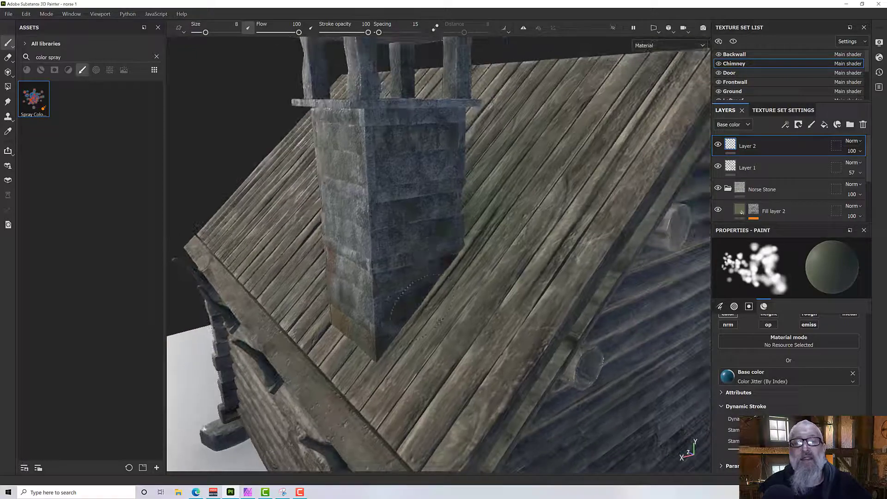
{"action": "mouse_move", "coordinate": [423, 307]}
{"action": "left_mouse_down", "text": "alt"}
{"action": "mouse_move", "coordinate": [379, 298]}
{"action": "mouse_move", "coordinate": [737, 328]}
{"action": "left_mouse_up", "text": "alt"}
{"action": "mouse_move", "coordinate": [393, 353]}
{"action": "left_mouse_down", "text": "alt"}
{"action": "mouse_move", "coordinate": [443, 365]}
{"action": "mouse_move", "coordinate": [302, 351]}
{"action": "mouse_move", "coordinate": [309, 362]}
{"action": "left_mouse_up", "text": "alt"}
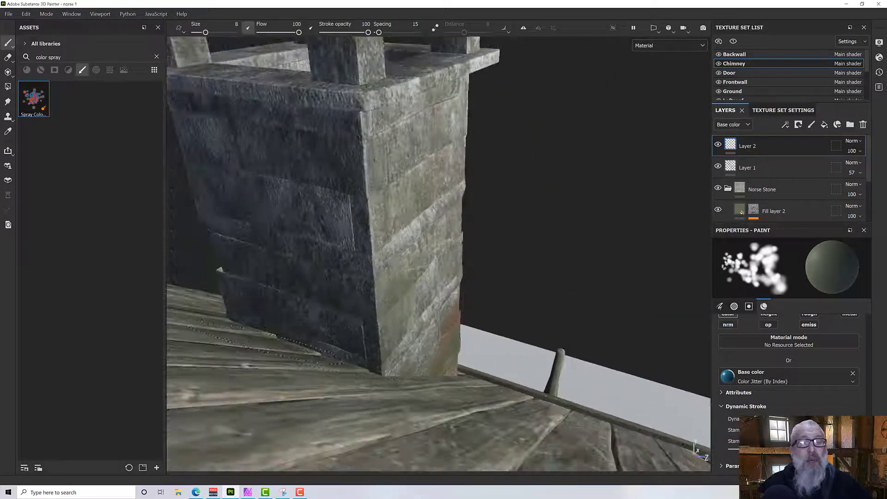
{"action": "mouse_move", "coordinate": [317, 319]}
{"action": "left_mouse_down"}
{"action": "mouse_move", "coordinate": [378, 316]}
{"action": "mouse_move", "coordinate": [432, 340]}
{"action": "mouse_move", "coordinate": [424, 325]}
{"action": "mouse_move", "coordinate": [282, 318]}
{"action": "left_mouse_up"}
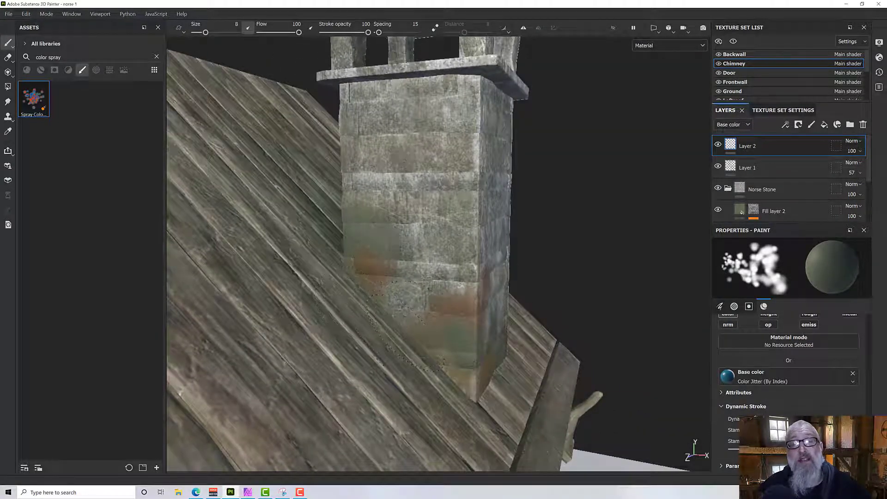
{"action": "left_click_drag", "start_coordinate": [419, 314], "coordinate": [282, 286], "text": "alt"}
Lower the opacity of the chimney's Layer 2 to 61.
{"action": "left_click", "coordinate": [852, 151]}
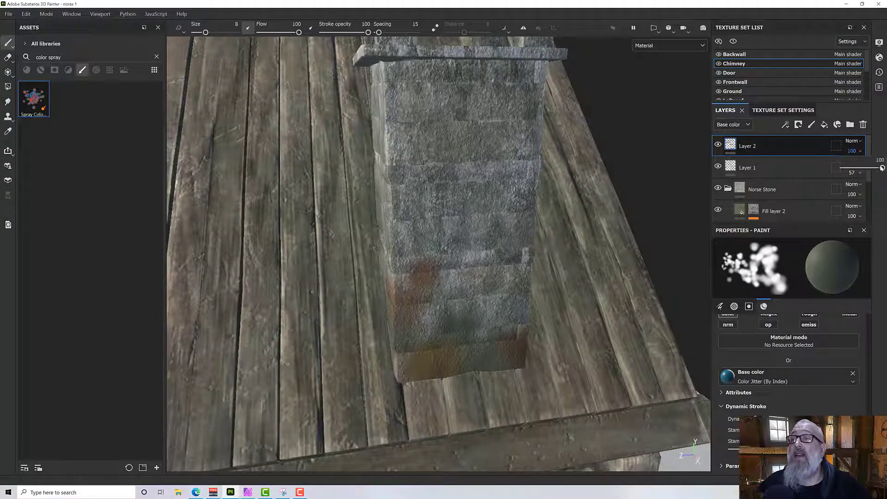
{"action": "left_click_drag", "start_coordinate": [882, 168], "coordinate": [869, 169]}
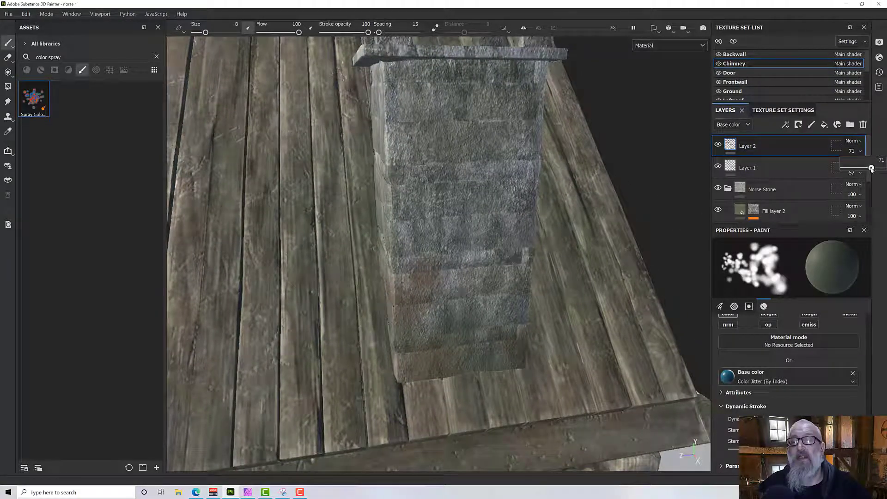
{"action": "left_click_drag", "start_coordinate": [528, 370], "coordinate": [577, 319], "text": "alt"}
{"action": "left_click", "coordinate": [852, 151]}
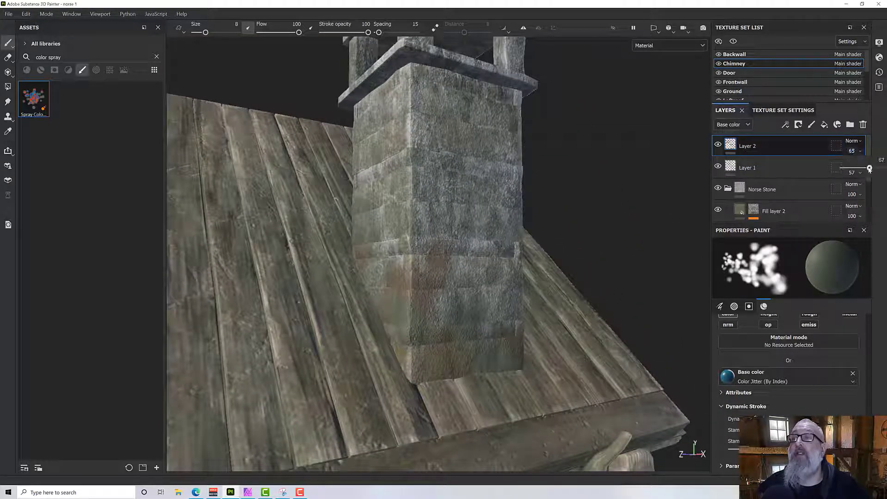
{"action": "left_click_drag", "start_coordinate": [550, 311], "coordinate": [547, 330], "text": "alt"}
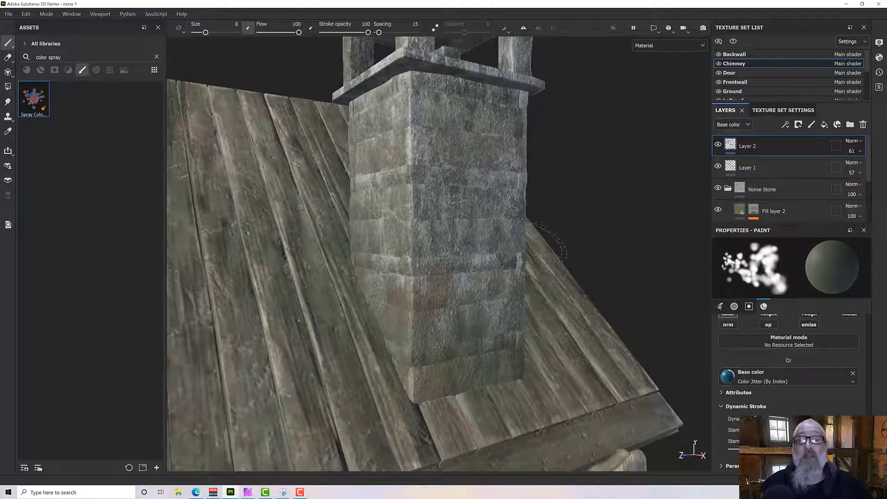
Select the Rightroof texture set and briefly toggle its isolated display.
{"action": "scroll", "coordinate": [798, 80], "scroll_direction": "down", "scroll_amount": 2}
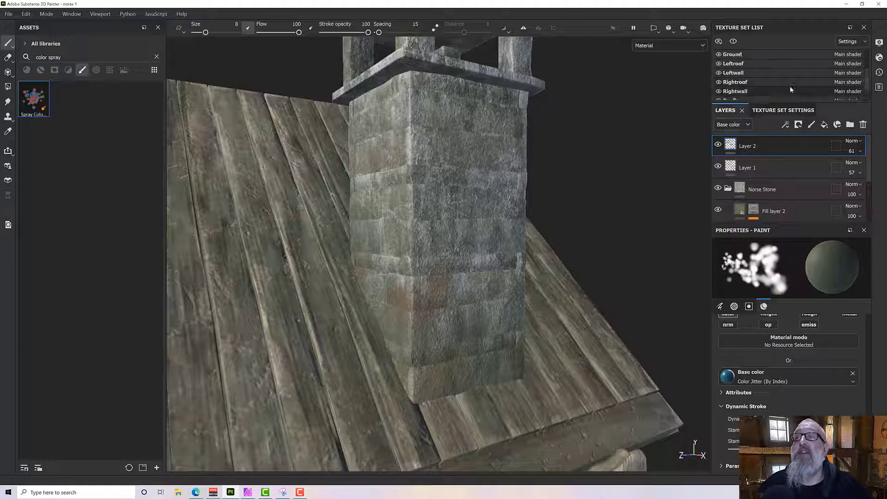
{"action": "left_click", "coordinate": [740, 82]}
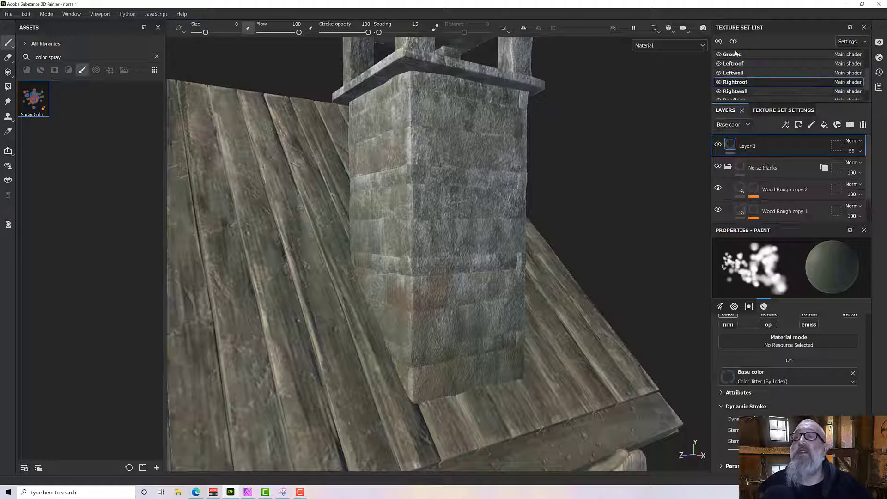
{"action": "left_click", "coordinate": [733, 42]}
{"action": "left_click", "coordinate": [733, 41]}
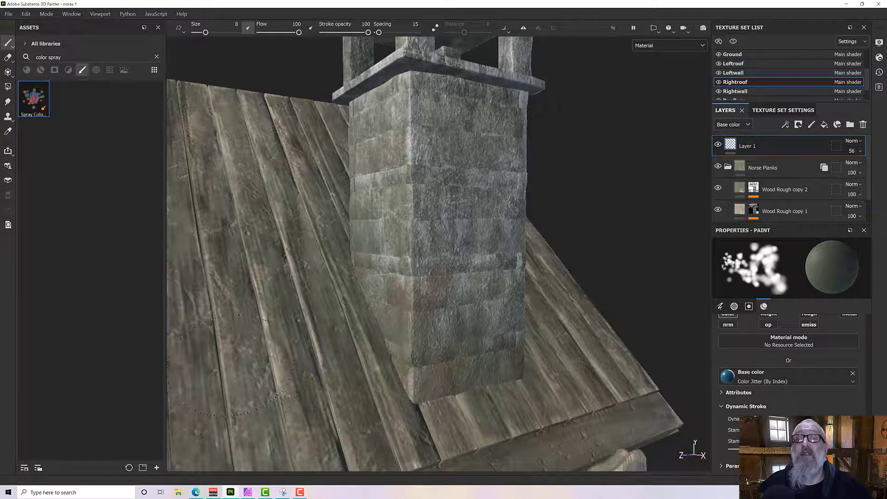
Add a paint layer to the Rightroof texture set and spray jittered color on the planks around the chimney base.
{"action": "left_click_drag", "start_coordinate": [312, 335], "coordinate": [333, 340], "text": "alt"}
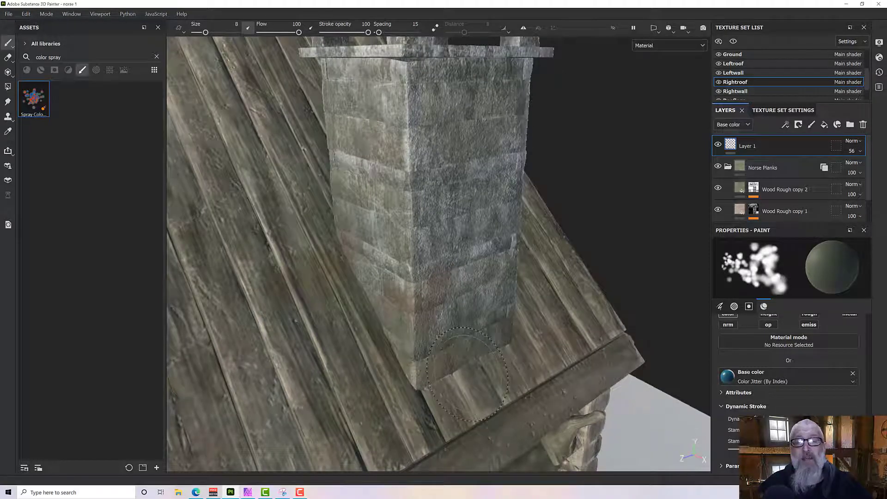
{"action": "left_click", "coordinate": [812, 124]}
{"action": "mouse_move", "coordinate": [347, 271]}
{"action": "left_mouse_down"}
{"action": "mouse_move", "coordinate": [348, 303]}
{"action": "mouse_move", "coordinate": [390, 403]}
{"action": "mouse_move", "coordinate": [501, 389]}
{"action": "mouse_move", "coordinate": [538, 323]}
{"action": "left_mouse_up"}
{"action": "mouse_move", "coordinate": [539, 324]}
{"action": "left_mouse_down", "text": "alt"}
{"action": "mouse_move", "coordinate": [497, 336]}
{"action": "mouse_move", "coordinate": [479, 312]}
{"action": "left_mouse_up", "text": "alt"}
{"action": "mouse_move", "coordinate": [540, 268]}
{"action": "left_mouse_down"}
{"action": "mouse_move", "coordinate": [513, 307]}
{"action": "mouse_move", "coordinate": [476, 321]}
{"action": "mouse_move", "coordinate": [370, 333]}
{"action": "left_mouse_up"}
{"action": "middle_click_drag", "start_coordinate": [369, 333], "coordinate": [286, 393], "text": "alt"}
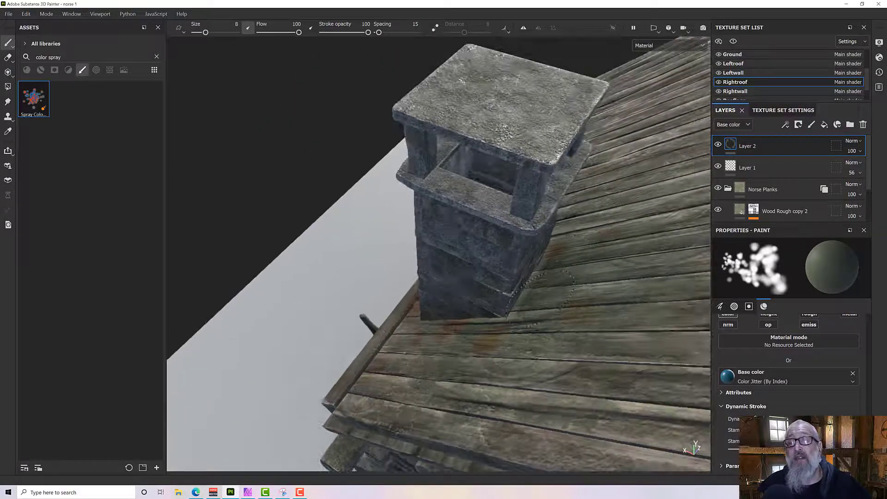
Lower the opacity of the Rightroof texture set's Layer 2 to 36.
{"action": "mouse_move", "coordinate": [510, 310]}
{"action": "left_mouse_down", "text": "alt"}
{"action": "mouse_move", "coordinate": [710, 270]}
{"action": "mouse_move", "coordinate": [739, 241]}
{"action": "left_mouse_up", "text": "alt"}
{"action": "left_click_drag", "start_coordinate": [600, 213], "coordinate": [492, 312], "text": "alt"}
{"action": "left_click_drag", "start_coordinate": [515, 247], "coordinate": [531, 240]}
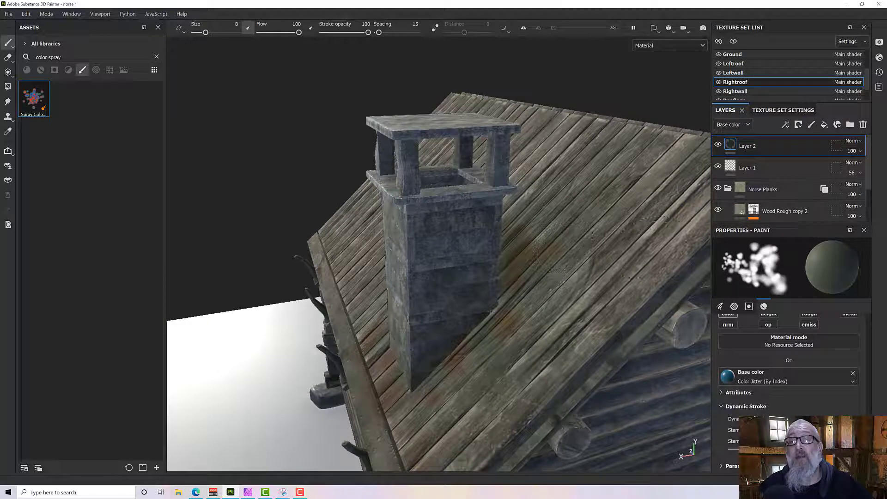
{"action": "left_click", "coordinate": [857, 151]}
{"action": "left_click_drag", "start_coordinate": [883, 168], "coordinate": [856, 171]}
{"action": "mouse_move", "coordinate": [596, 250]}
{"action": "left_mouse_down", "text": "alt"}
{"action": "mouse_move", "coordinate": [682, 214]}
{"action": "mouse_move", "coordinate": [626, 213]}
{"action": "mouse_move", "coordinate": [524, 242]}
{"action": "left_mouse_up", "text": "alt"}
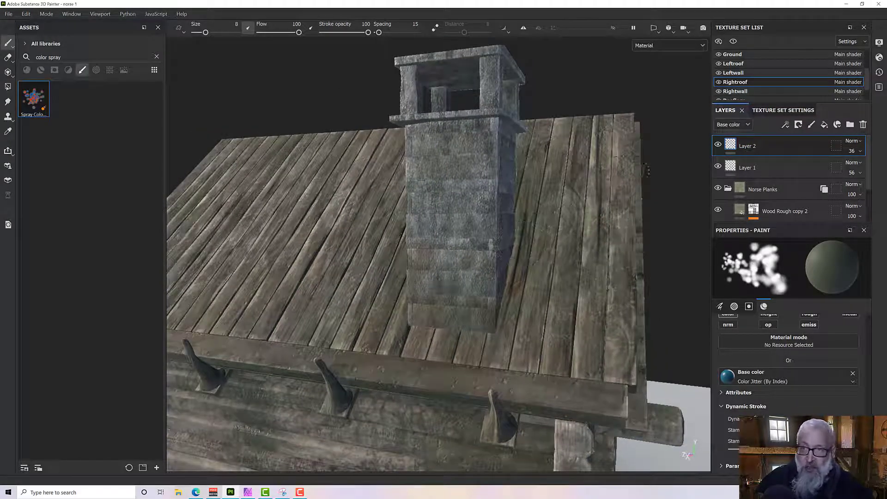
Add another paint layer to the Rightroof texture set, search the assets for particle brushes and choose the Leaks brush.
{"action": "left_click", "coordinate": [812, 126]}
{"action": "mouse_move", "coordinate": [514, 290]}
{"action": "left_mouse_down", "text": "alt"}
{"action": "mouse_move", "coordinate": [495, 303]}
{"action": "mouse_move", "coordinate": [508, 290]}
{"action": "left_mouse_up", "text": "alt"}
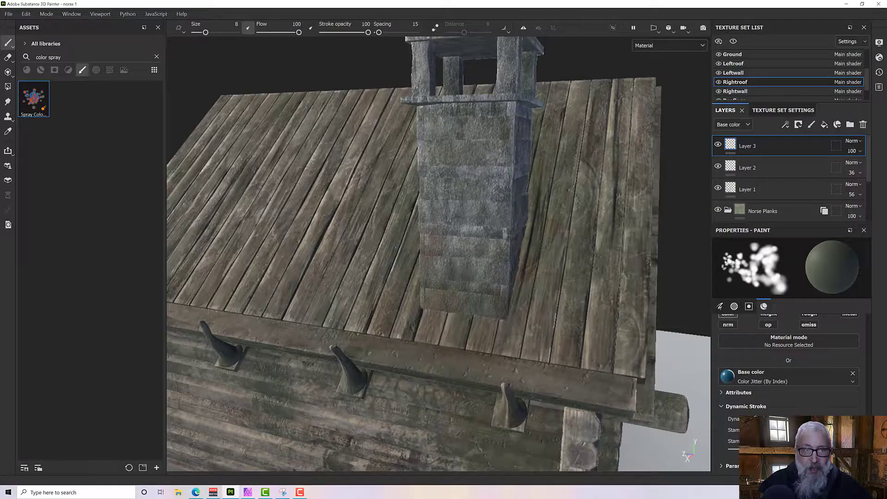
{"action": "triple_click", "coordinate": [76, 58]}
{"action": "type", "text": "particle"}
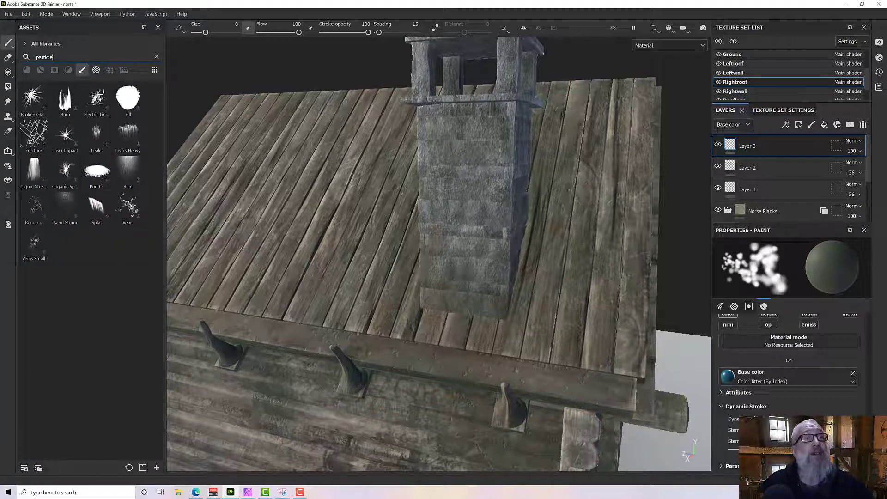
{"action": "left_click", "coordinate": [82, 70]}
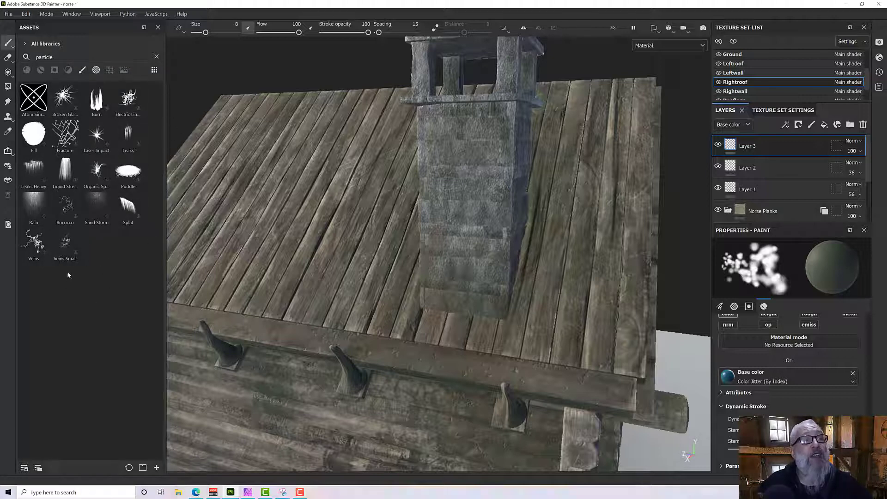
{"action": "left_click", "coordinate": [126, 137]}
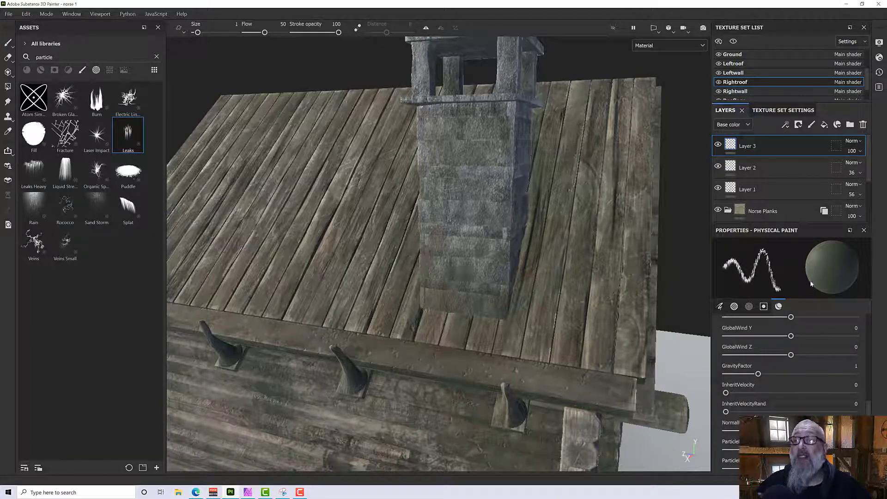
Try the Leaks brush at size 5.96 on the roof planks just below the chimney.
{"action": "left_click_drag", "start_coordinate": [416, 305], "coordinate": [461, 330], "text": "alt"}
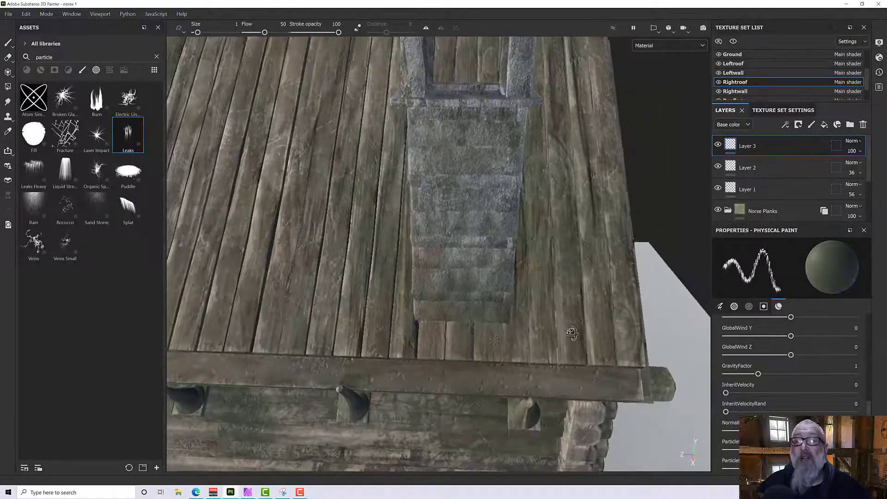
{"action": "right_click_drag", "start_coordinate": [461, 329], "coordinate": [509, 293], "text": "alt"}
{"action": "left_click_drag", "start_coordinate": [509, 293], "coordinate": [532, 293], "text": "alt"}
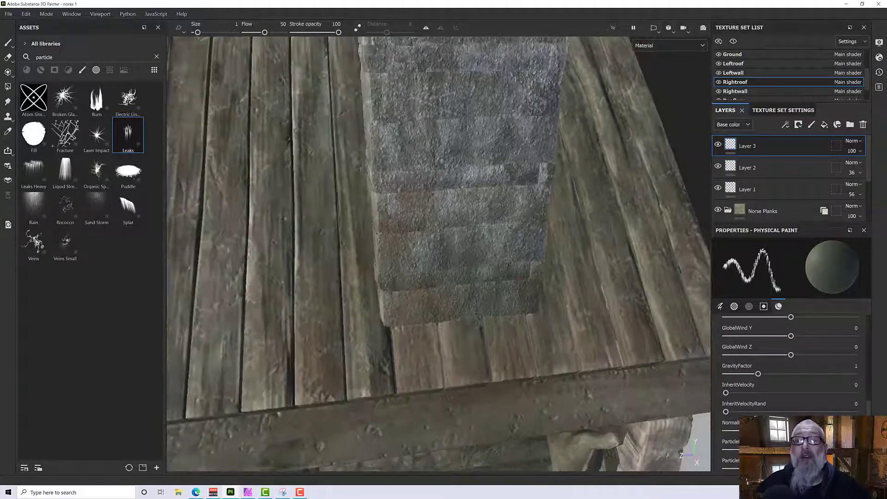
{"action": "right_click_drag", "start_coordinate": [413, 330], "coordinate": [421, 331], "text": "ctrl"}
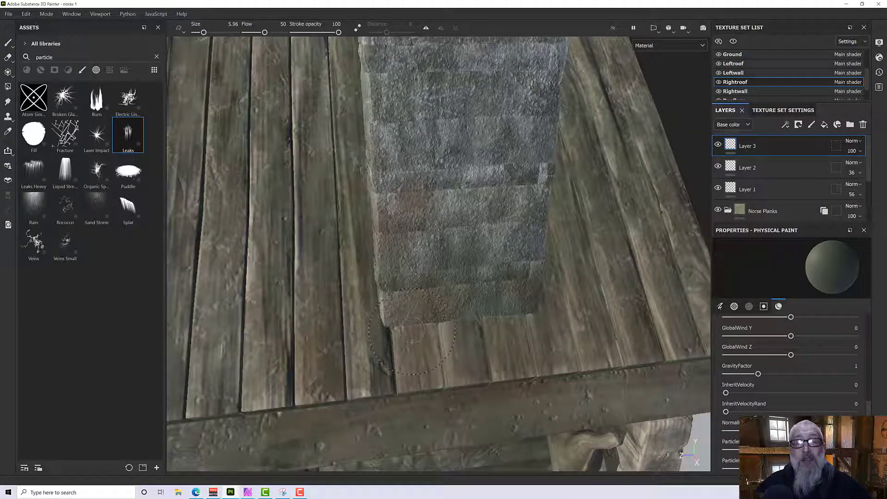
{"action": "left_click", "coordinate": [420, 333]}
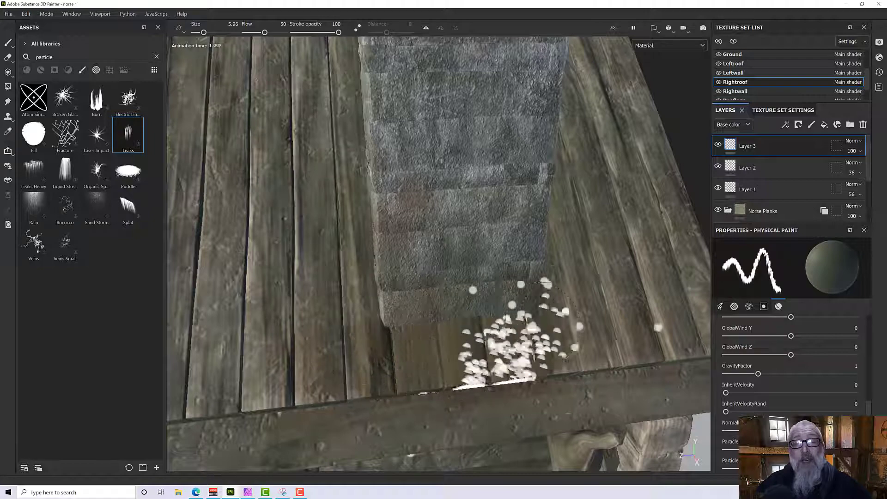
{"action": "left_click_drag", "start_coordinate": [514, 302], "coordinate": [477, 305], "text": "alt"}
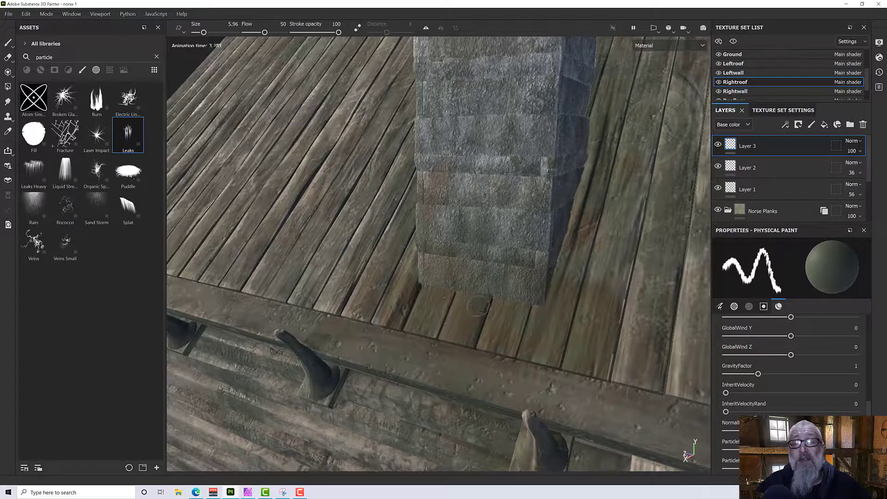
Reduce the brush size to 1.48 and paint leaks on the roof planks along the lower edge of the chimney base.
{"action": "right_click_drag", "start_coordinate": [497, 305], "coordinate": [484, 303], "text": "ctrl"}
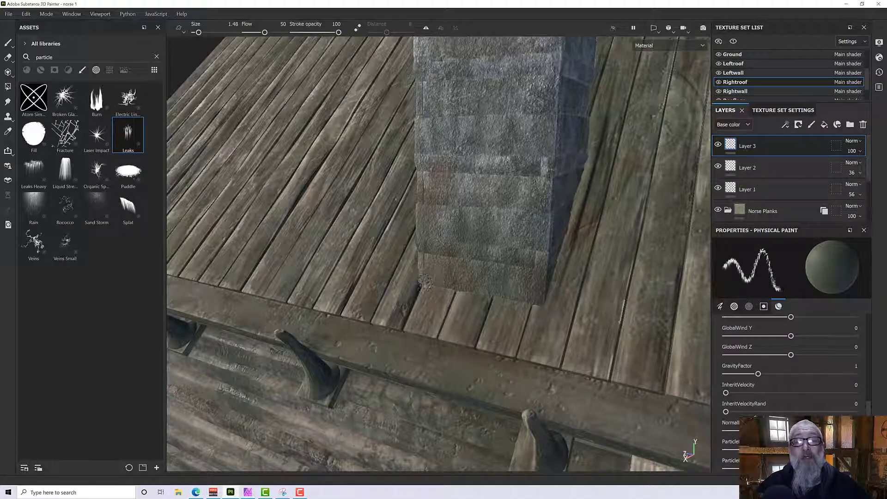
{"action": "mouse_move", "coordinate": [423, 285]}
{"action": "left_mouse_down"}
{"action": "mouse_move", "coordinate": [476, 296]}
{"action": "mouse_move", "coordinate": [428, 296]}
{"action": "left_mouse_up"}
{"action": "left_click_drag", "start_coordinate": [528, 303], "coordinate": [596, 302]}
{"action": "left_click_drag", "start_coordinate": [445, 294], "coordinate": [496, 296], "text": "alt"}
{"action": "left_click_drag", "start_coordinate": [400, 253], "coordinate": [420, 291]}
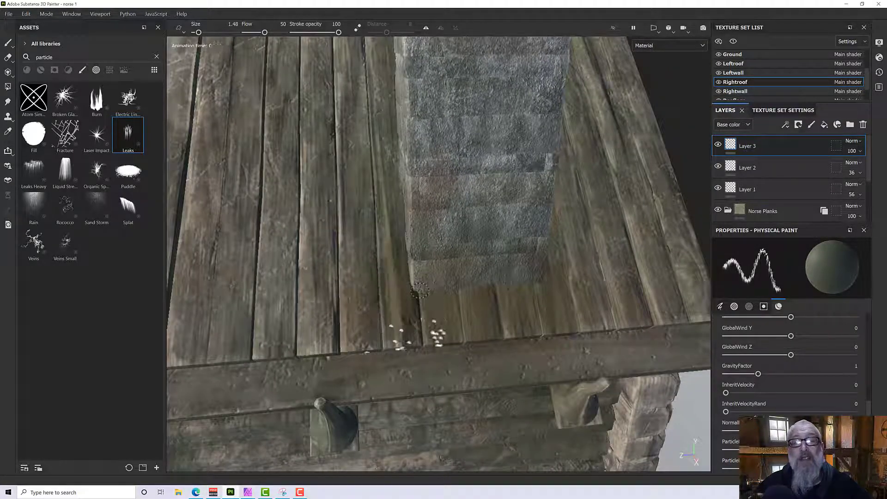
{"action": "left_click_drag", "start_coordinate": [496, 295], "coordinate": [407, 289], "text": "alt"}
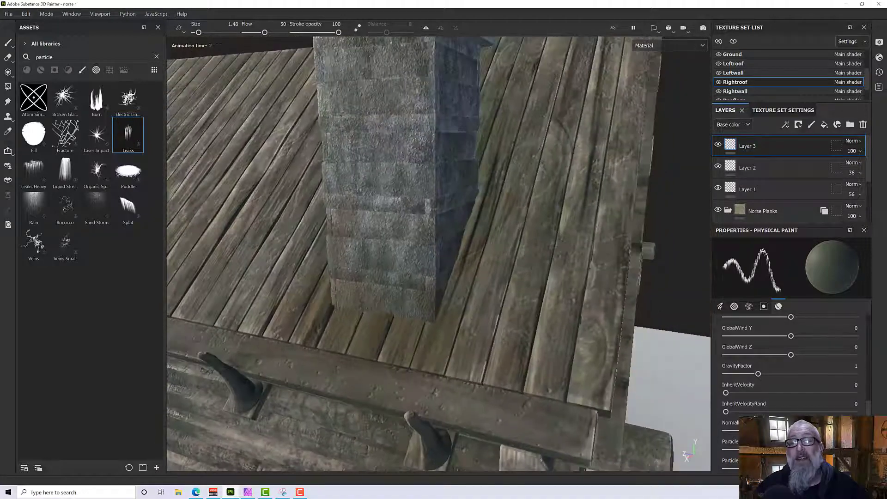
Paint leaks down the roof planks along the side of the chimney.
{"action": "mouse_move", "coordinate": [468, 228]}
{"action": "left_mouse_down"}
{"action": "mouse_move", "coordinate": [447, 298]}
{"action": "mouse_move", "coordinate": [582, 303]}
{"action": "left_mouse_up"}
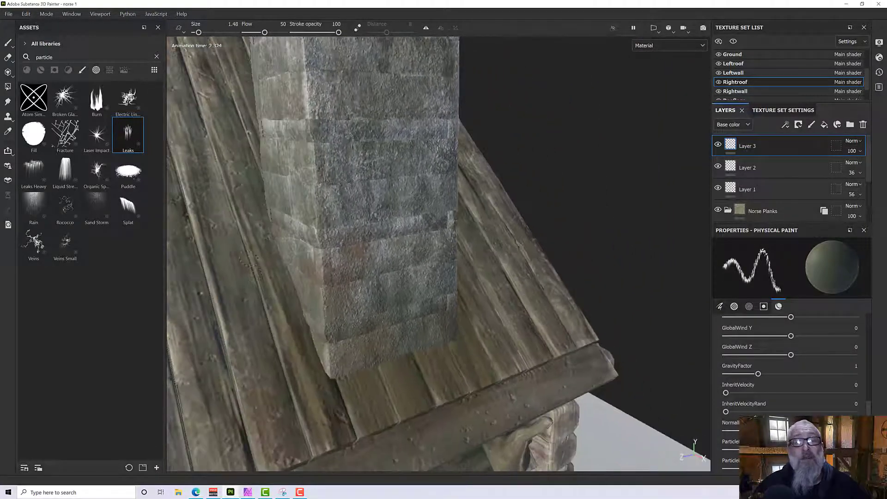
{"action": "left_click_drag", "start_coordinate": [267, 227], "coordinate": [278, 260]}
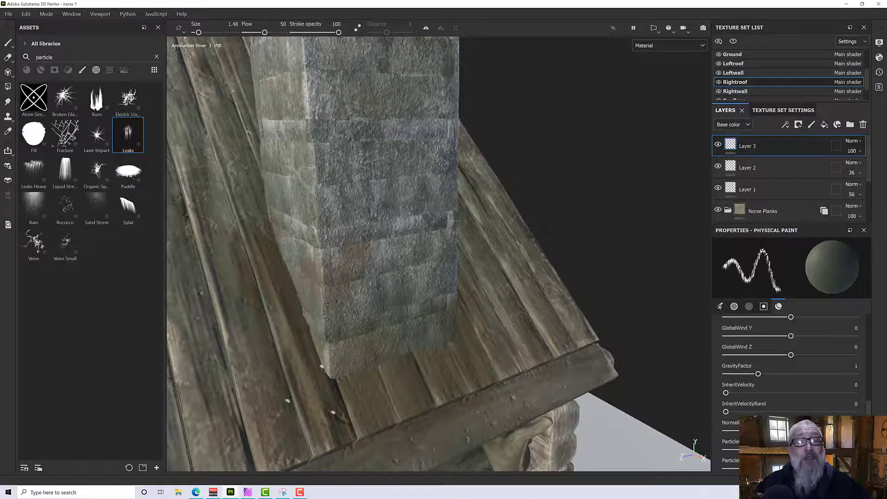
{"action": "left_click_drag", "start_coordinate": [348, 303], "coordinate": [303, 305], "text": "alt"}
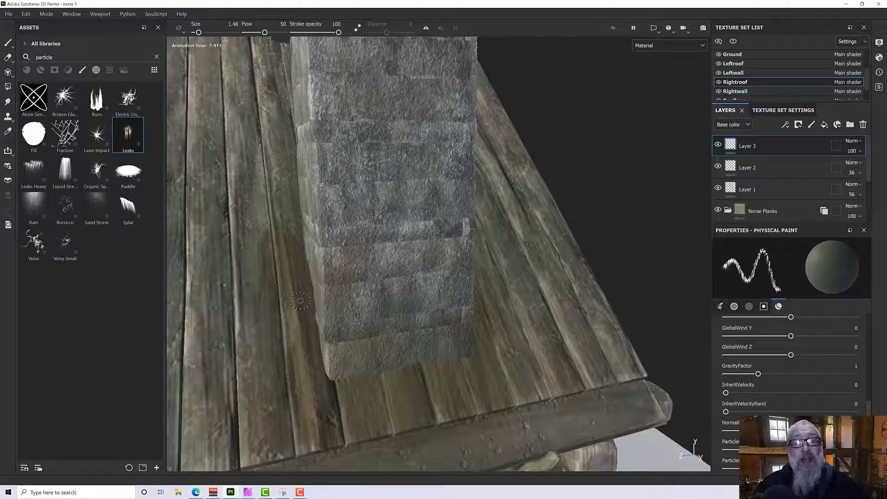
{"action": "left_click_drag", "start_coordinate": [357, 278], "coordinate": [706, 328], "text": "alt"}
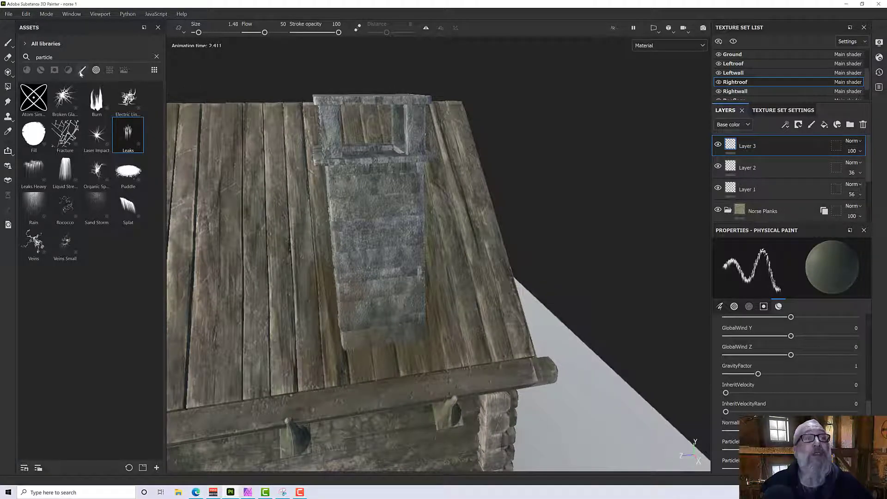
Browse the material assets, search for "rubber" and load the rubber_black material into the Leaks brush.
{"action": "left_click", "coordinate": [157, 57]}
{"action": "left_click", "coordinate": [27, 69]}
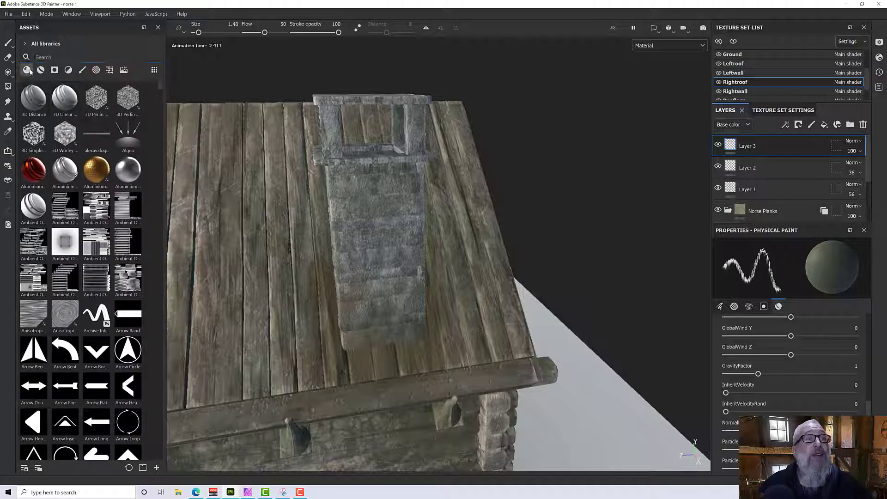
{"action": "scroll", "coordinate": [100, 250], "scroll_direction": "down", "scroll_amount": 4}
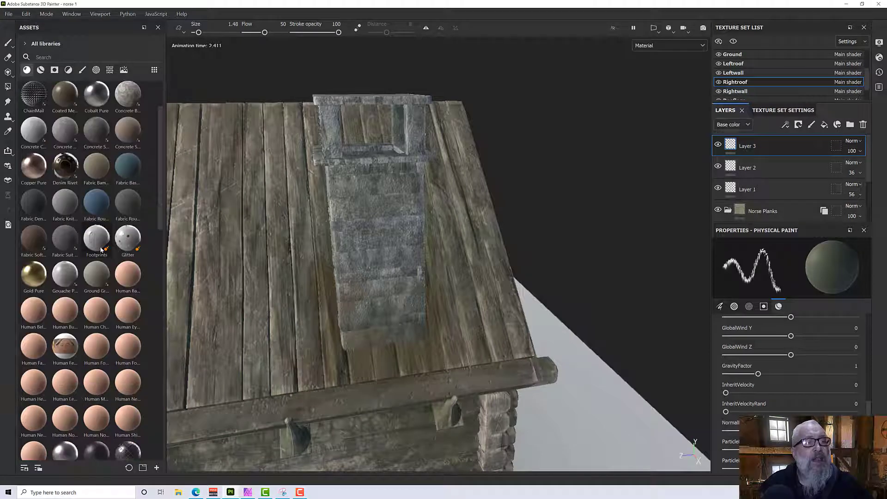
{"action": "scroll", "coordinate": [101, 249], "scroll_direction": "down", "scroll_amount": 6}
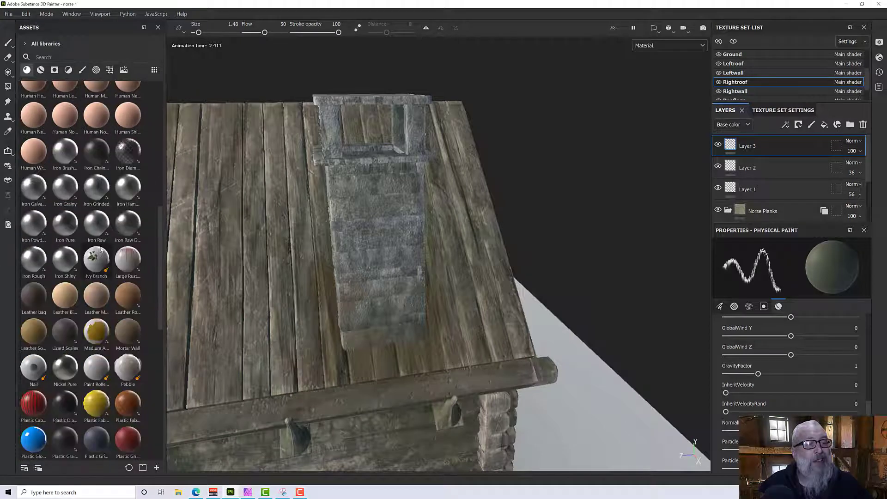
{"action": "scroll", "coordinate": [101, 249], "scroll_direction": "down", "scroll_amount": 2}
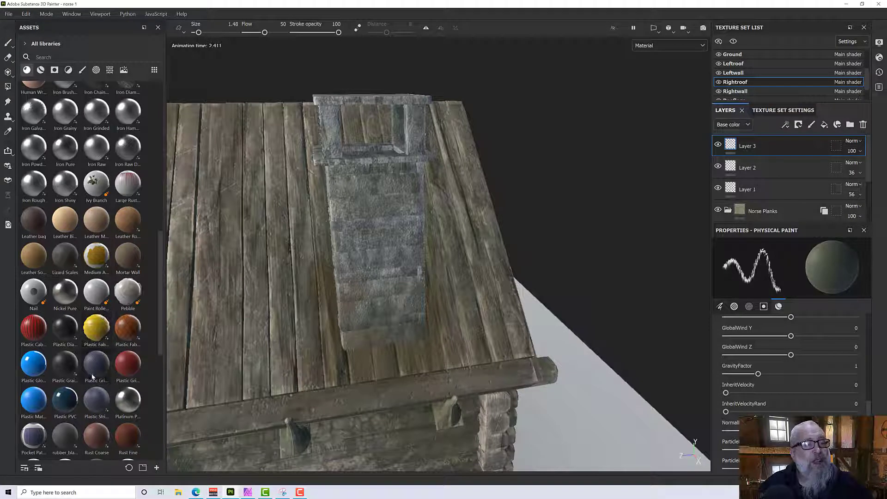
{"action": "left_click", "coordinate": [53, 56]}
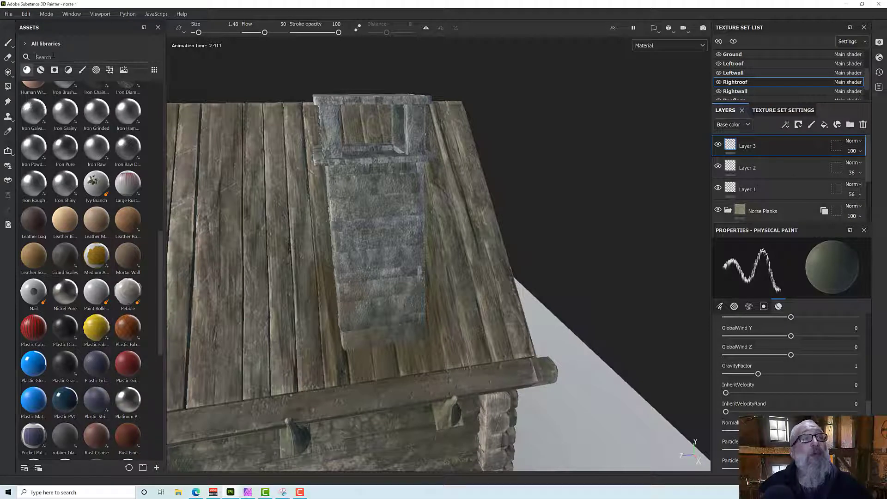
{"action": "type", "text": "rubber"}
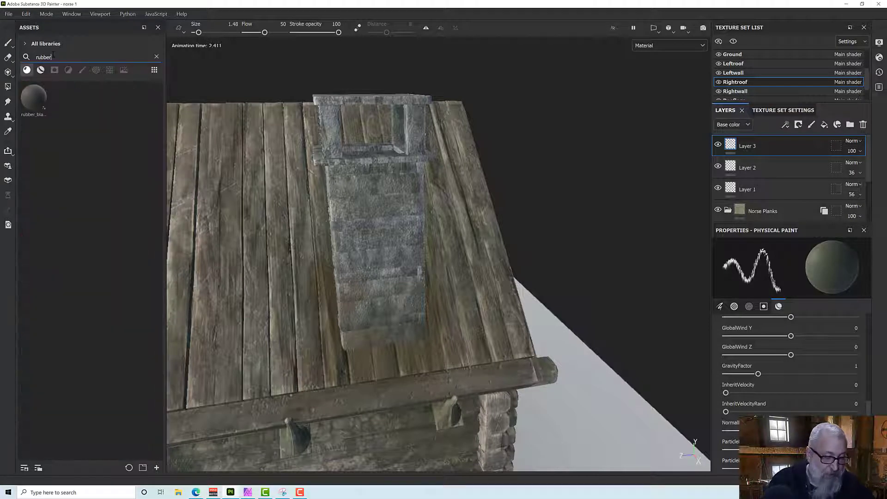
{"action": "left_click", "coordinate": [39, 102]}
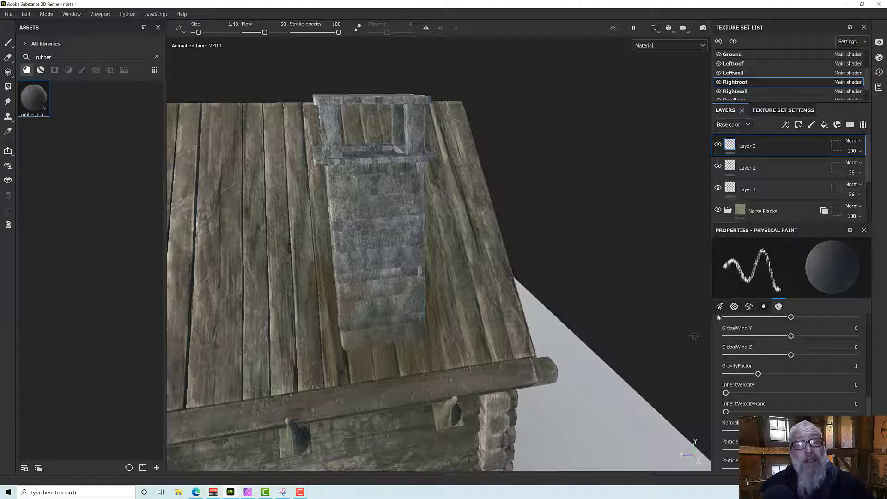
Set the rubber_black material's Color Density to 0.35 and add another paint layer to the Rightroof texture set.
{"action": "left_click", "coordinate": [749, 307]}
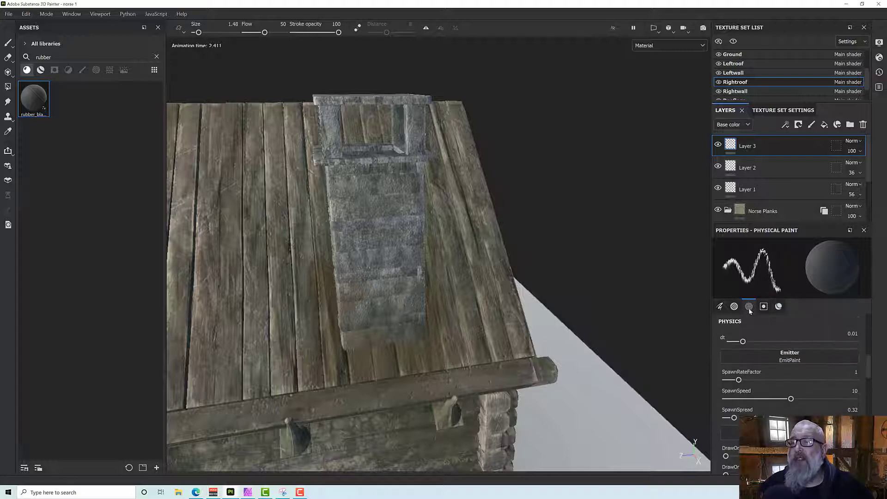
{"action": "left_click", "coordinate": [738, 309]}
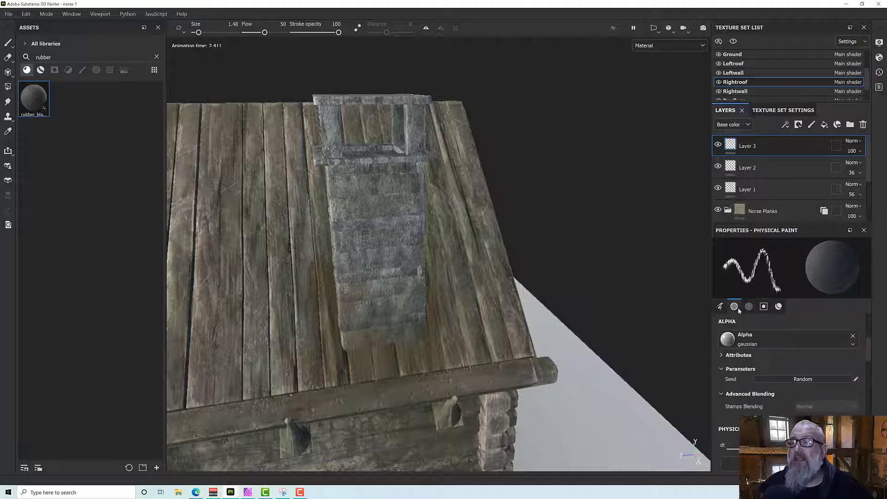
{"action": "left_click", "coordinate": [768, 310]}
{"action": "left_click", "coordinate": [779, 307]}
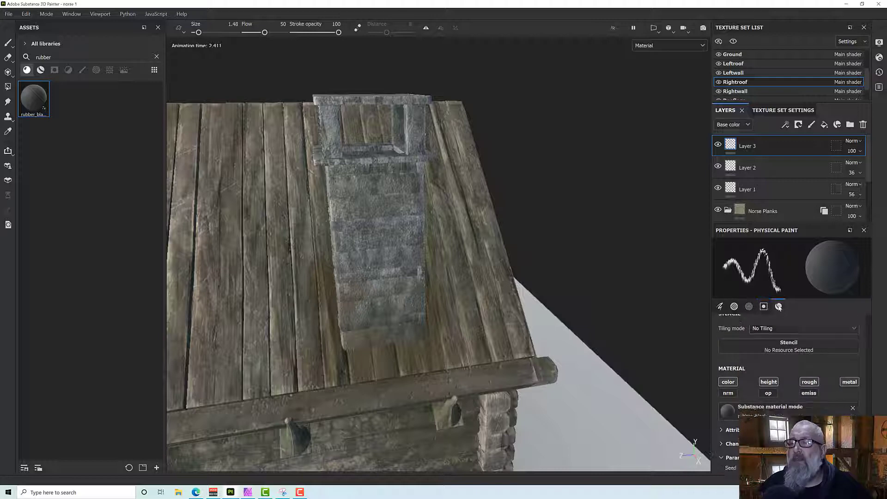
{"action": "scroll", "coordinate": [762, 398], "scroll_direction": "down", "scroll_amount": 2}
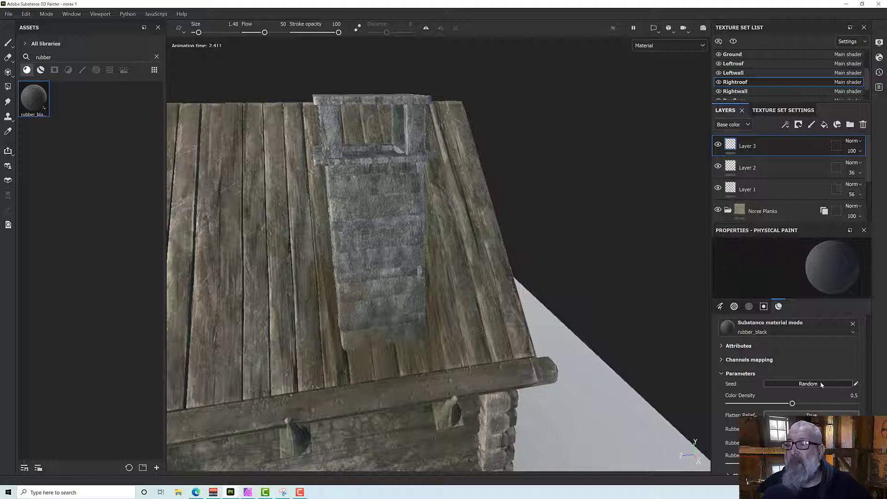
{"action": "left_click_drag", "start_coordinate": [793, 404], "coordinate": [782, 405]}
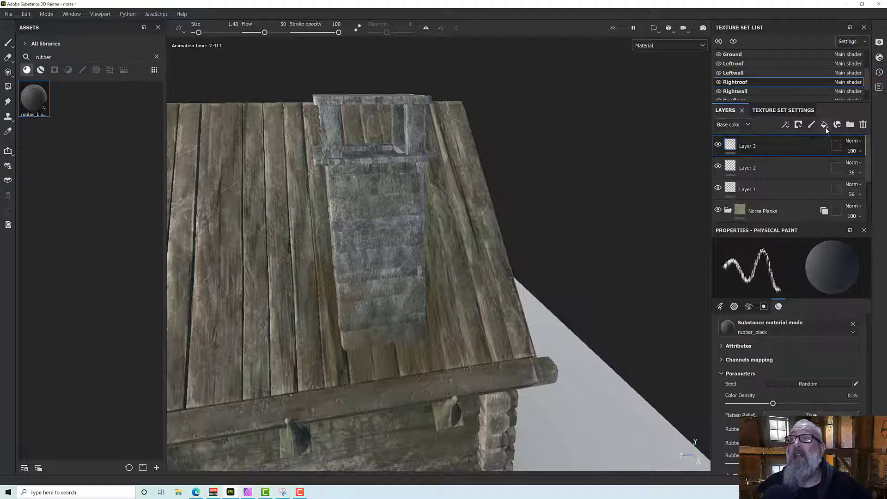
{"action": "left_click", "coordinate": [811, 127]}
Try rubber_black leaks on the planks below the chimney base and undo them.
{"action": "left_click_drag", "start_coordinate": [367, 323], "coordinate": [373, 345], "text": "alt"}
{"action": "left_click", "coordinate": [355, 350]}
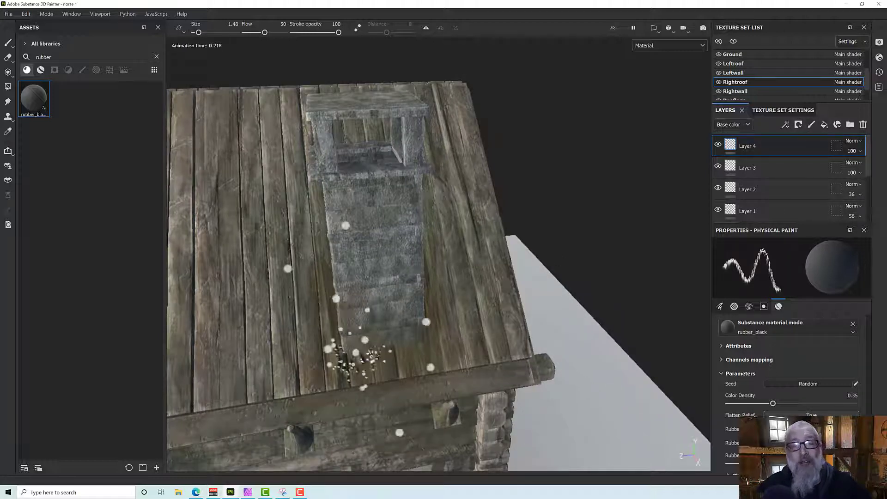
{"action": "mouse_move", "coordinate": [422, 329]}
{"action": "left_mouse_down", "text": "alt"}
{"action": "mouse_move", "coordinate": [375, 348]}
{"action": "mouse_move", "coordinate": [351, 317]}
{"action": "mouse_move", "coordinate": [291, 293]}
{"action": "mouse_move", "coordinate": [239, 309]}
{"action": "mouse_move", "coordinate": [373, 335]}
{"action": "mouse_move", "coordinate": [415, 329]}
{"action": "mouse_move", "coordinate": [424, 341]}
{"action": "left_mouse_up", "text": "alt"}
{"action": "scroll", "coordinate": [375, 348], "scroll_direction": "up", "scroll_amount": 7}
{"action": "scroll", "coordinate": [415, 328], "scroll_direction": "down", "scroll_amount": 8}
{"action": "middle_click_drag", "start_coordinate": [462, 328], "coordinate": [527, 332], "text": "alt"}
{"action": "left_click_drag", "start_coordinate": [527, 331], "coordinate": [538, 332], "text": "alt"}
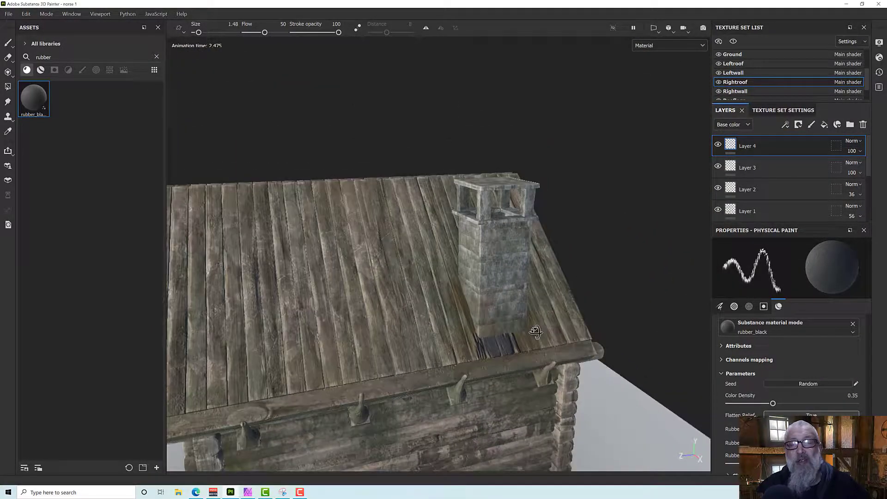
{"action": "key", "text": "ctrl+z"}
Try a run of rubber_black leaks along the roof ridge and undo it.
{"action": "middle_click_drag", "start_coordinate": [411, 280], "coordinate": [575, 335], "text": "alt"}
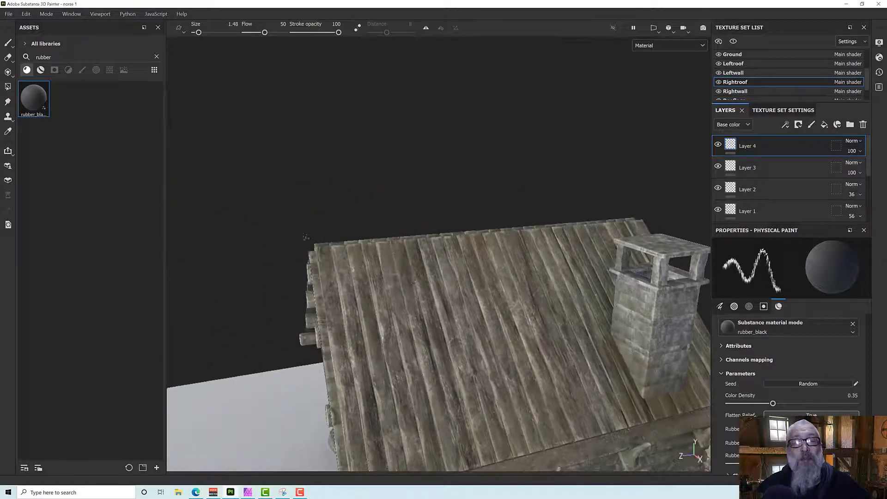
{"action": "left_click", "coordinate": [321, 249]}
{"action": "mouse_move", "coordinate": [354, 242]}
{"action": "left_mouse_down"}
{"action": "mouse_move", "coordinate": [511, 235]}
{"action": "mouse_move", "coordinate": [501, 275]}
{"action": "mouse_move", "coordinate": [468, 236]}
{"action": "mouse_move", "coordinate": [562, 220]}
{"action": "left_mouse_up"}
{"action": "scroll", "coordinate": [494, 261], "scroll_direction": "up", "scroll_amount": 4}
{"action": "scroll", "coordinate": [462, 261], "scroll_direction": "down", "scroll_amount": 4}
{"action": "mouse_move", "coordinate": [446, 267]}
{"action": "left_mouse_down", "text": "alt"}
{"action": "mouse_move", "coordinate": [378, 294]}
{"action": "mouse_move", "coordinate": [459, 200]}
{"action": "left_mouse_up", "text": "alt"}
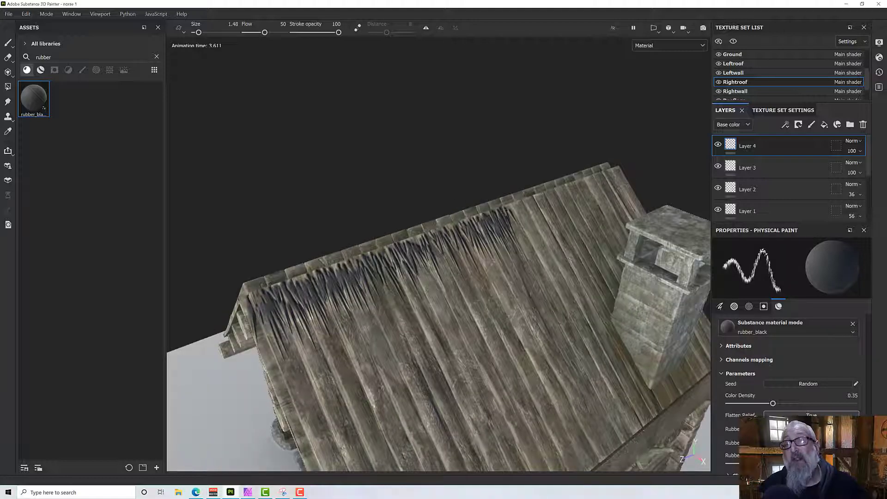
{"action": "key", "text": "ctrl+z"}
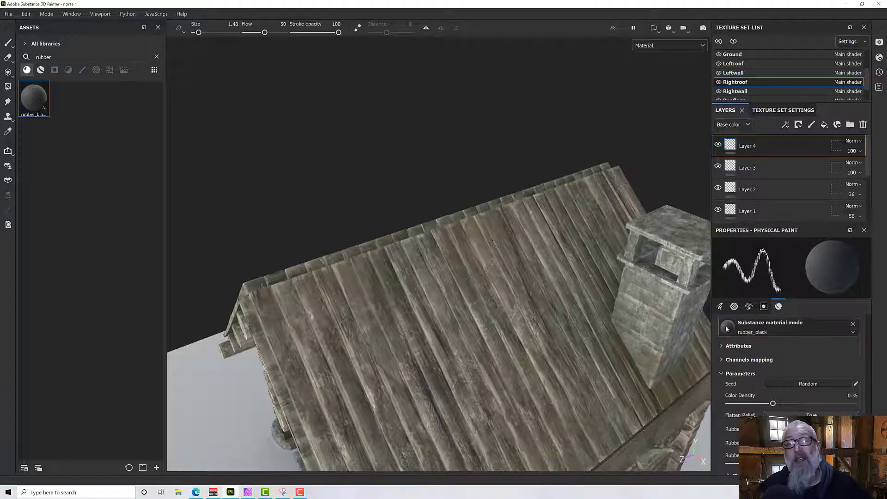
Set the Leaks brush's SpawnSpread to 1.92 and its SpawnSpeed to 14.66.
{"action": "scroll", "coordinate": [773, 359], "scroll_direction": "up", "scroll_amount": 3}
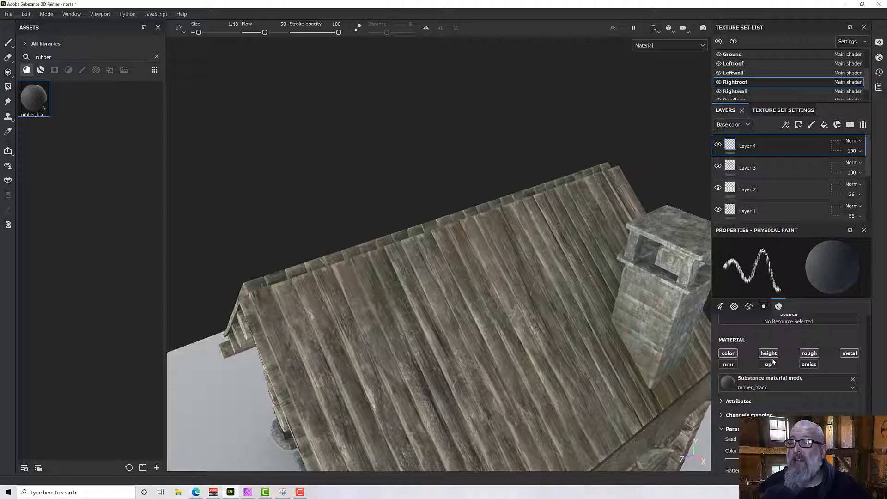
{"action": "left_click", "coordinate": [749, 308]}
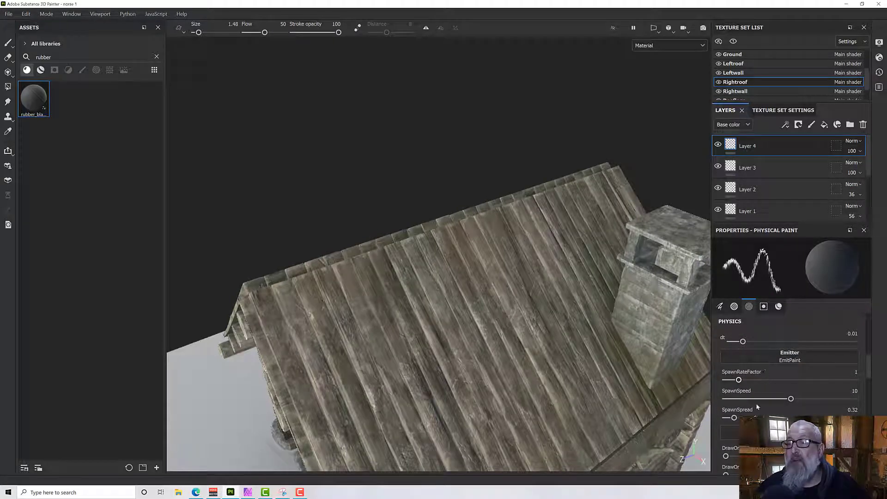
{"action": "scroll", "coordinate": [753, 408], "scroll_direction": "down", "scroll_amount": 2}
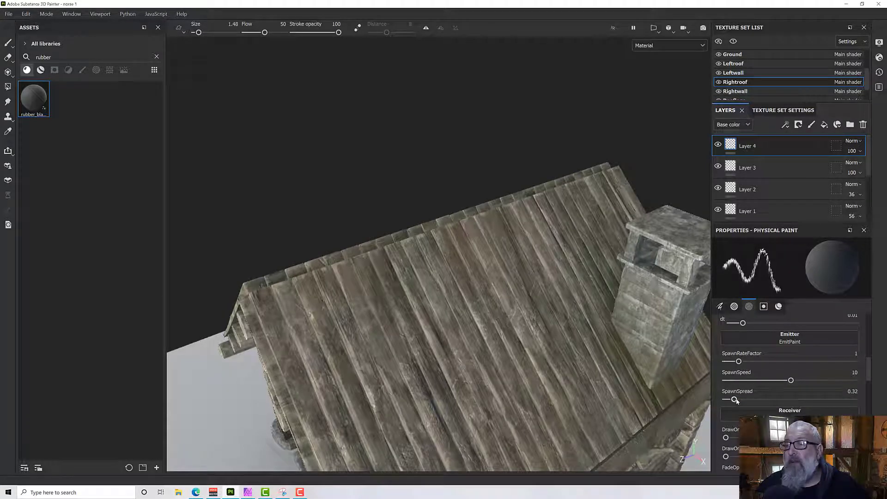
{"action": "left_click_drag", "start_coordinate": [736, 400], "coordinate": [774, 399]}
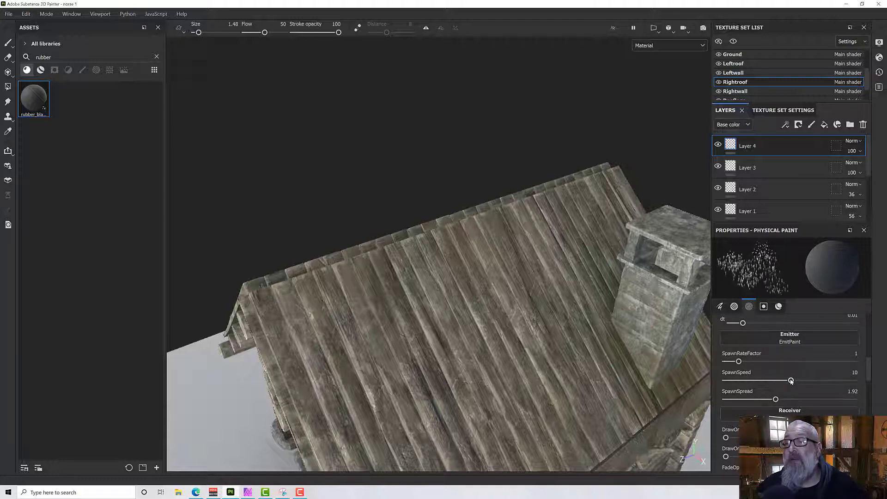
{"action": "left_click_drag", "start_coordinate": [791, 381], "coordinate": [822, 381]}
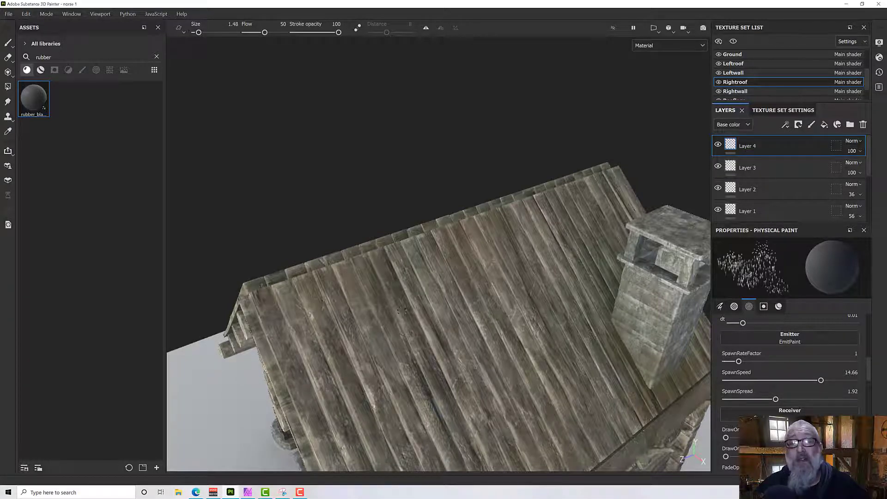
Try leaks across the right roof planks with a GravityFactor of 2.48 and undo them.
{"action": "mouse_move", "coordinate": [270, 290]}
{"action": "left_mouse_down"}
{"action": "mouse_move", "coordinate": [324, 324]}
{"action": "mouse_move", "coordinate": [469, 277]}
{"action": "left_mouse_up"}
{"action": "mouse_move", "coordinate": [550, 297]}
{"action": "left_mouse_down", "text": "alt"}
{"action": "mouse_move", "coordinate": [480, 274]}
{"action": "mouse_move", "coordinate": [538, 291]}
{"action": "mouse_move", "coordinate": [264, 352]}
{"action": "mouse_move", "coordinate": [292, 343]}
{"action": "mouse_move", "coordinate": [357, 293]}
{"action": "mouse_move", "coordinate": [320, 326]}
{"action": "mouse_move", "coordinate": [400, 320]}
{"action": "mouse_move", "coordinate": [371, 330]}
{"action": "left_mouse_up", "text": "alt"}
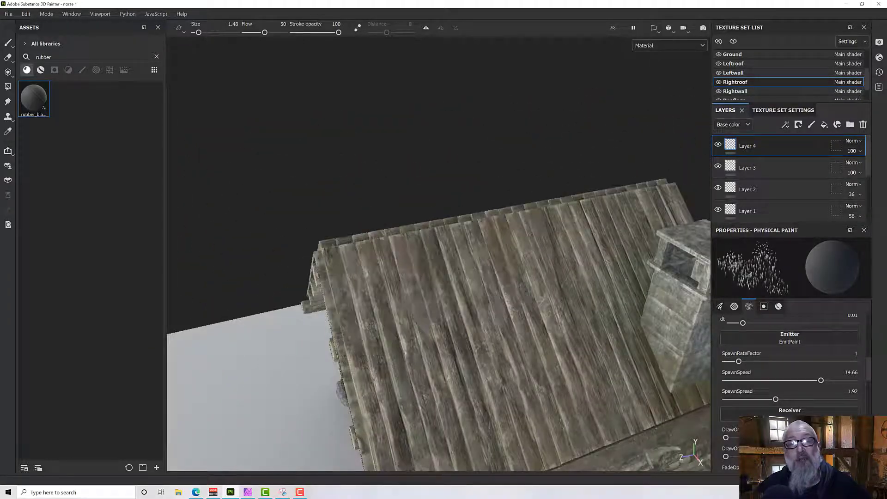
{"action": "scroll", "coordinate": [790, 370], "scroll_direction": "down", "scroll_amount": 1}
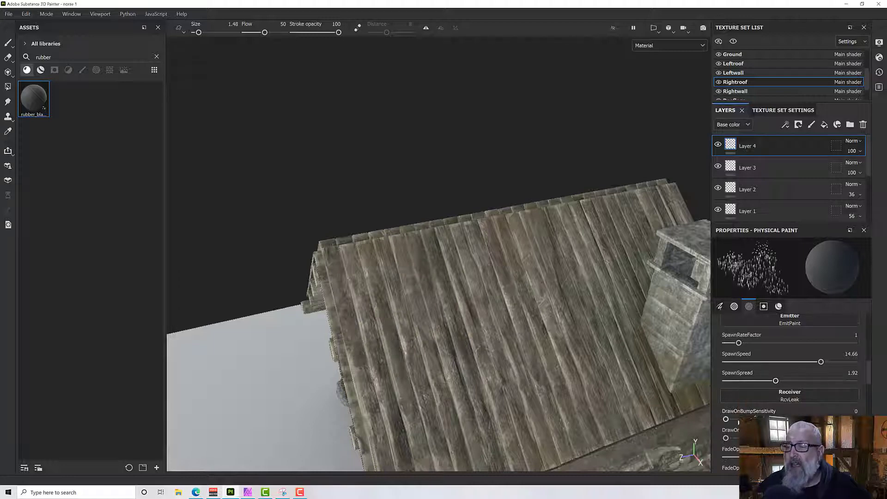
{"action": "scroll", "coordinate": [790, 369], "scroll_direction": "down", "scroll_amount": 2}
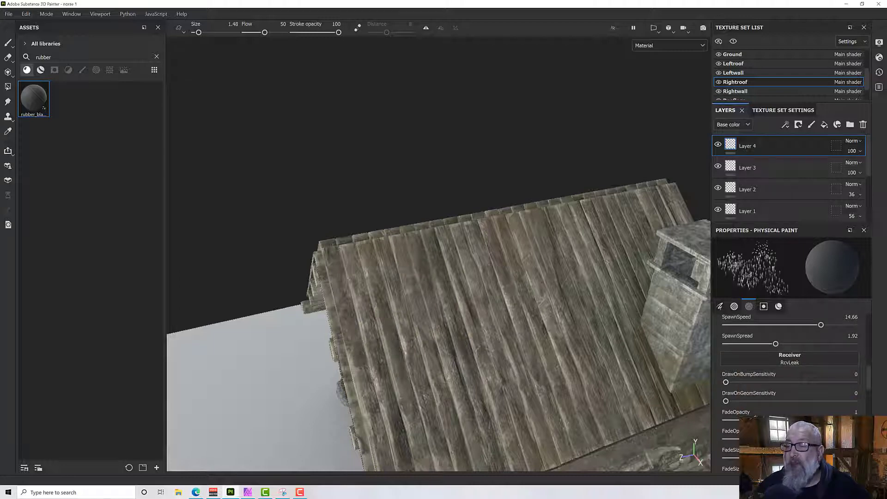
{"action": "scroll", "coordinate": [790, 370], "scroll_direction": "down", "scroll_amount": 4}
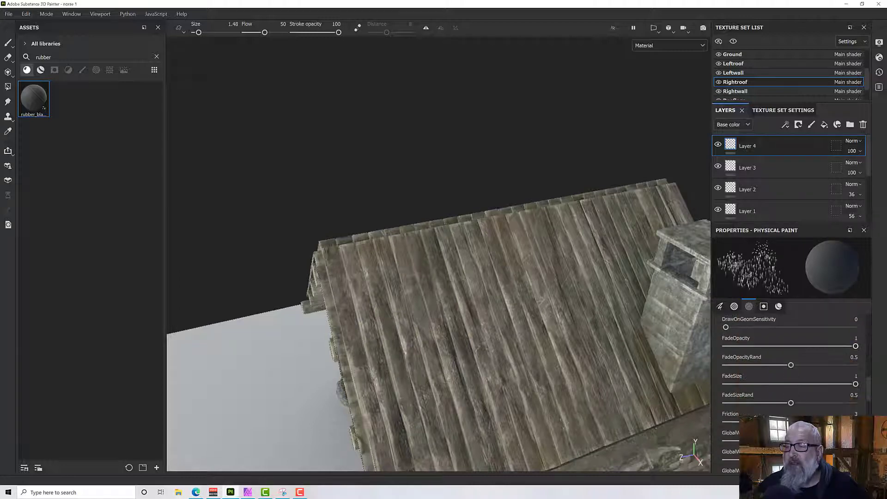
{"action": "scroll", "coordinate": [790, 369], "scroll_direction": "down", "scroll_amount": 4}
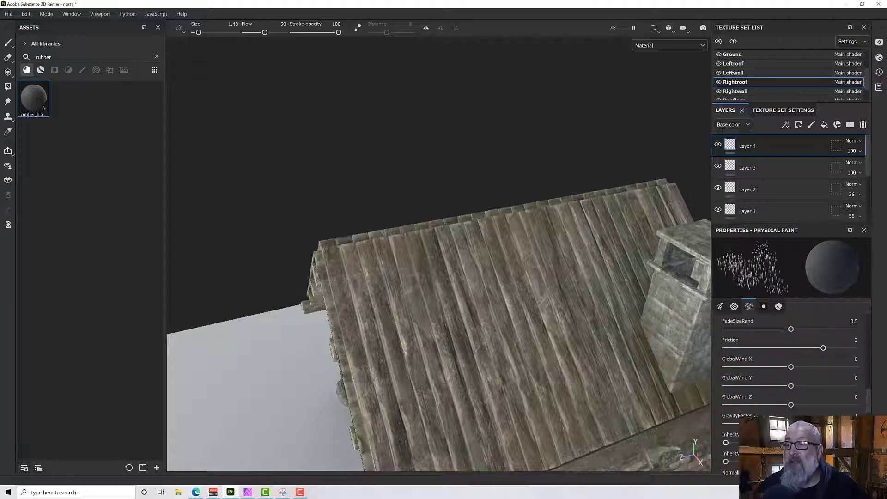
{"action": "scroll", "coordinate": [766, 408], "scroll_direction": "down", "scroll_amount": 1}
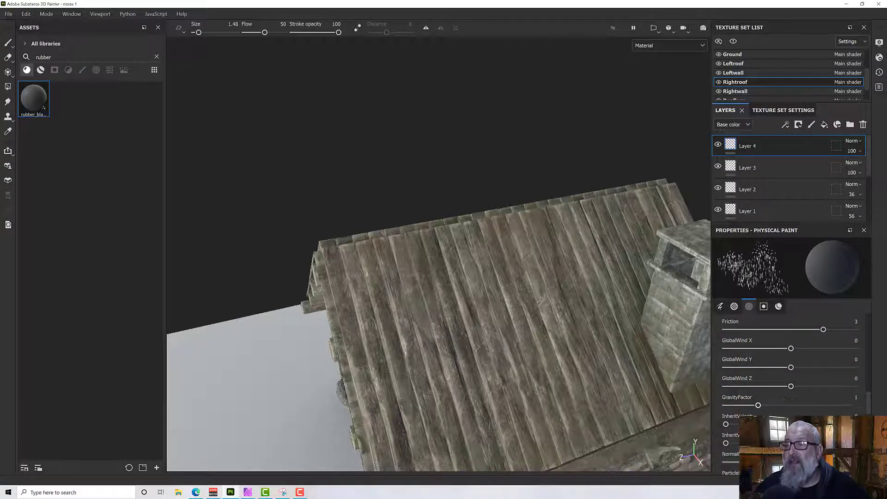
{"action": "left_click_drag", "start_coordinate": [758, 406], "coordinate": [807, 405]}
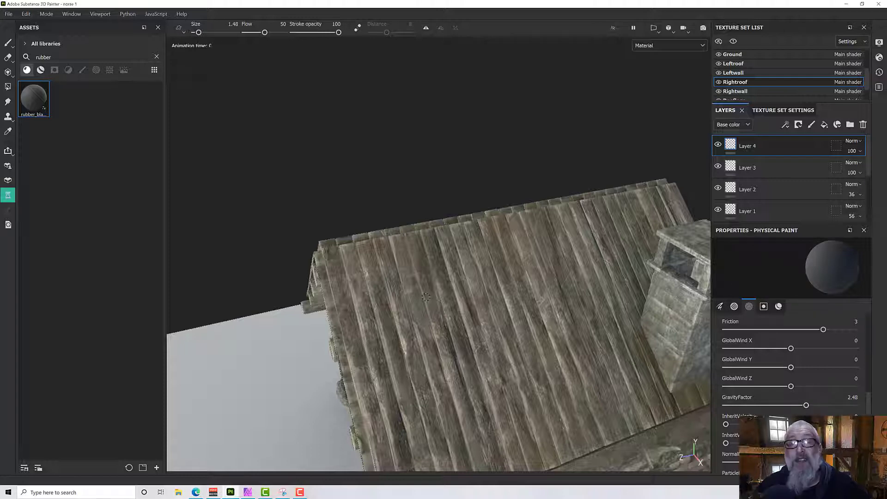
{"action": "mouse_move", "coordinate": [426, 298]}
{"action": "left_mouse_down"}
{"action": "mouse_move", "coordinate": [534, 323]}
{"action": "mouse_move", "coordinate": [517, 318]}
{"action": "left_mouse_up"}
{"action": "key", "text": "ctrl+z"}
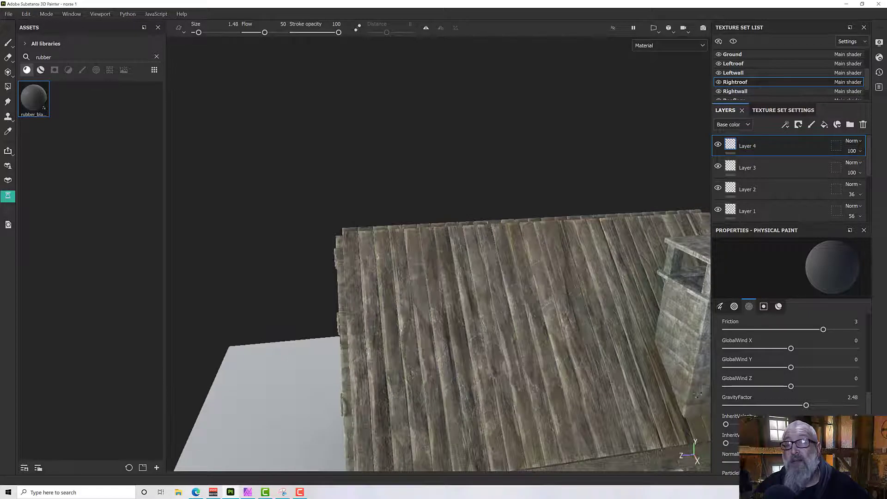
Set the leak particles' GravityFactor to 1.31 and InheritVelocityRand to 0.36.
{"action": "left_click_drag", "start_coordinate": [806, 405], "coordinate": [803, 408]}
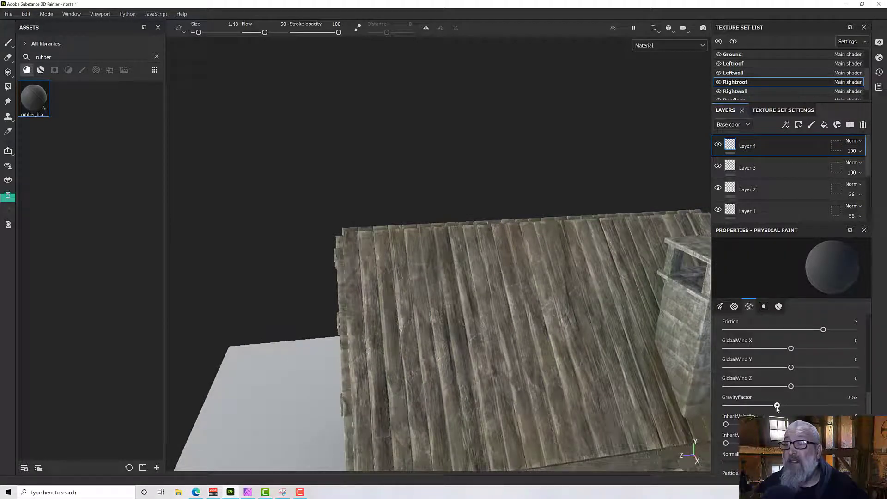
{"action": "left_click_drag", "start_coordinate": [777, 408], "coordinate": [771, 408]}
{"action": "scroll", "coordinate": [739, 393], "scroll_direction": "down", "scroll_amount": 3}
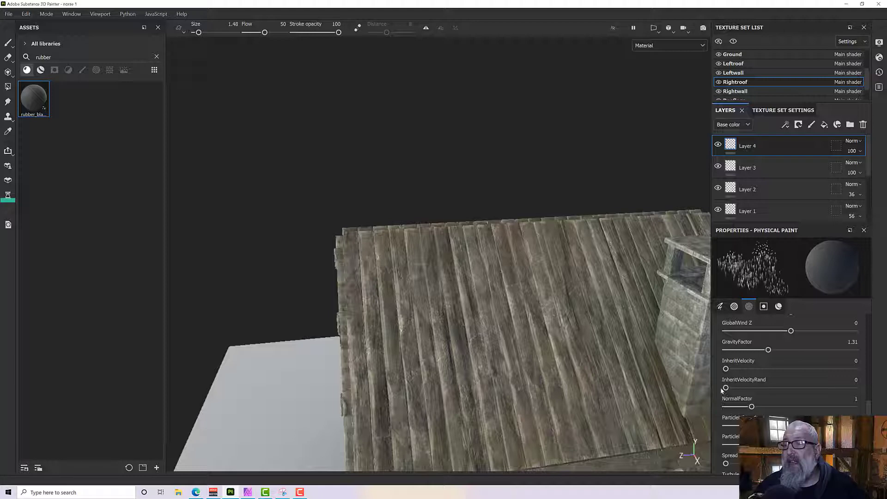
{"action": "left_click_drag", "start_coordinate": [726, 389], "coordinate": [773, 388]}
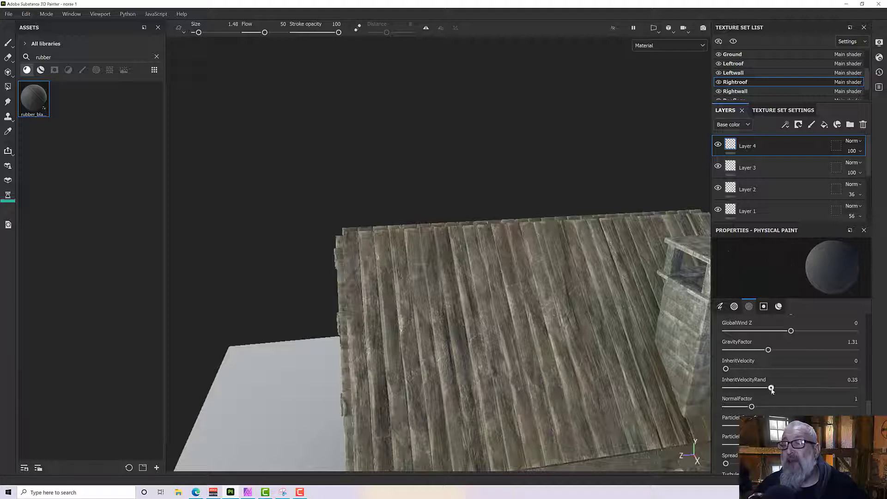
Try a patch of widely spread rubber_black leaks on the upper roof planks and undo it.
{"action": "left_click", "coordinate": [405, 258]}
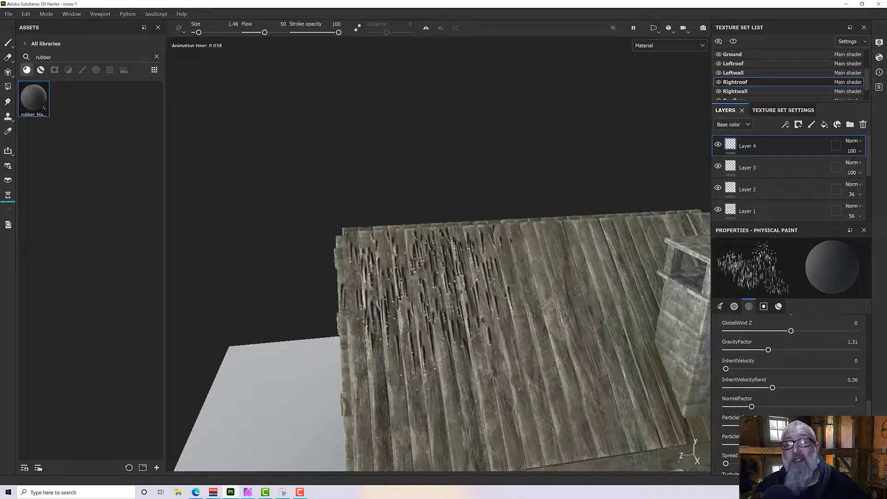
{"action": "key", "text": "ctrl+s"}
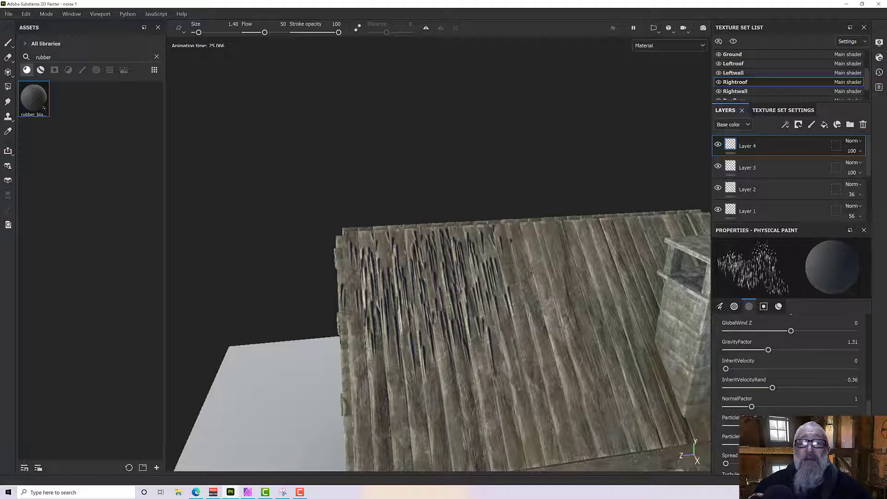
{"action": "left_click_drag", "start_coordinate": [534, 271], "coordinate": [602, 321], "text": "alt"}
{"action": "key", "text": "ctrl+z"}
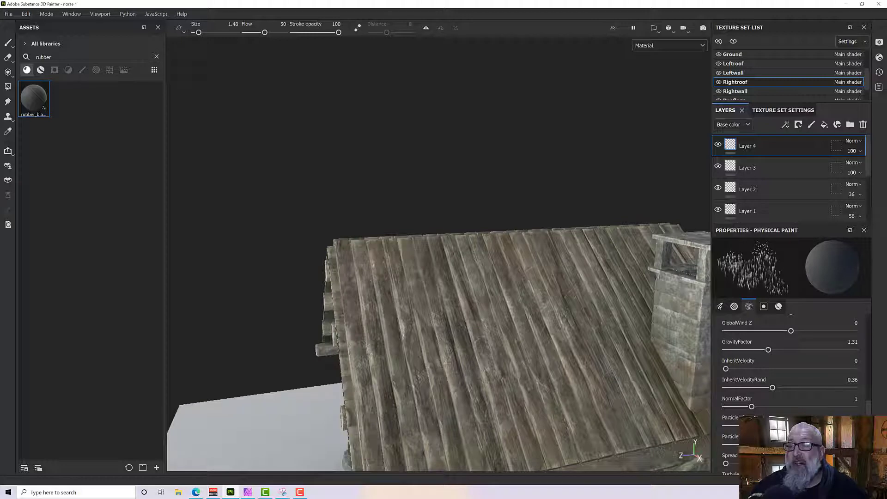
Adjust the particle setting just below NormalFactor, testing it with a short burst on the roof and undoing that burst.
{"action": "left_click_drag", "start_coordinate": [735, 428], "coordinate": [730, 428]}
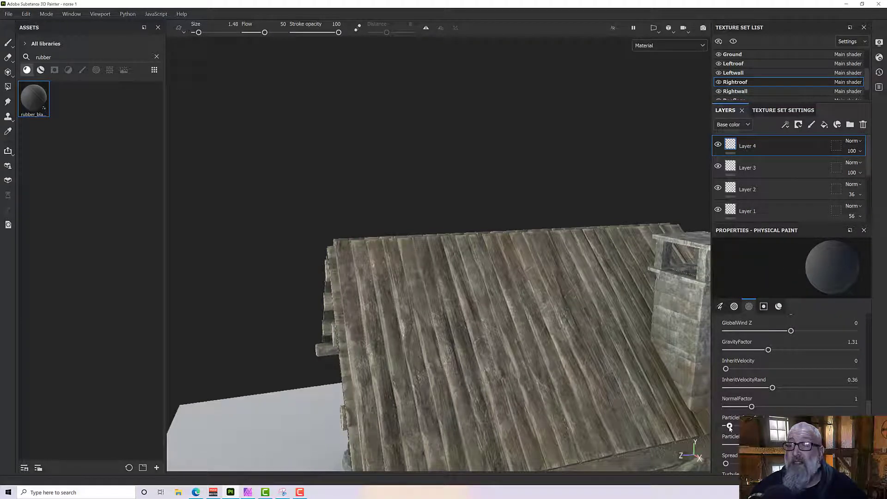
{"action": "left_click", "coordinate": [459, 299]}
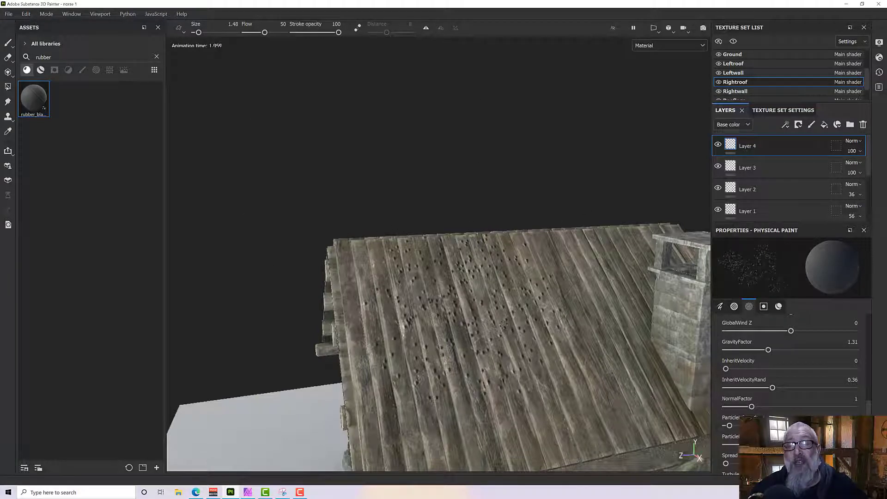
{"action": "left_click_drag", "start_coordinate": [729, 426], "coordinate": [730, 425]}
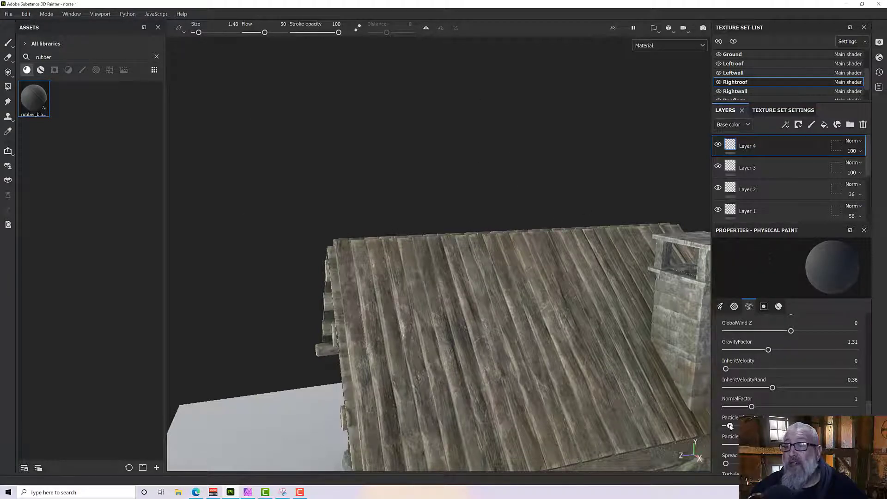
Try long rubber_black leaks running from the upper roof planks to the eave, inspect them closely and undo them.
{"action": "left_click", "coordinate": [464, 272]}
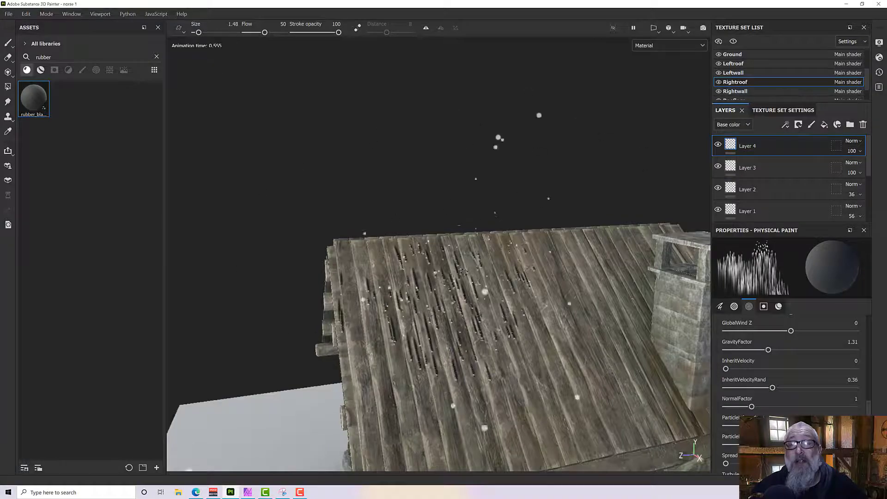
{"action": "scroll", "coordinate": [464, 272], "scroll_direction": "down", "scroll_amount": 2}
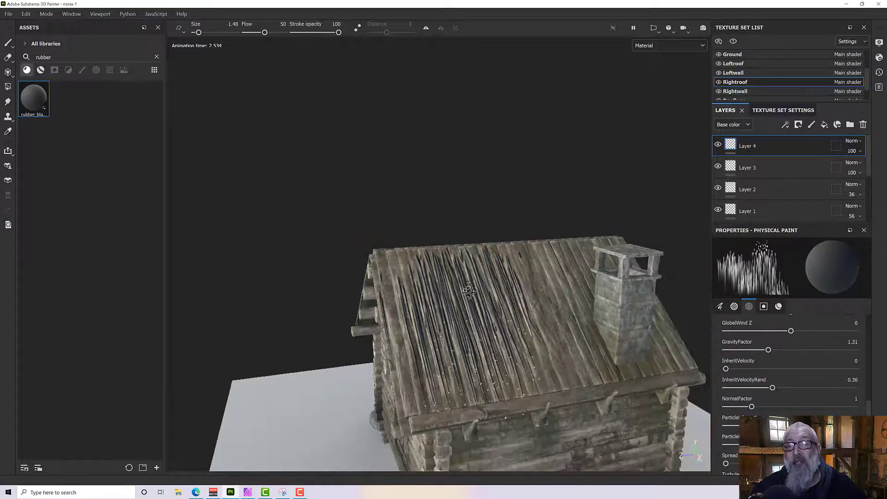
{"action": "mouse_move", "coordinate": [464, 272]}
{"action": "left_mouse_down", "text": "alt"}
{"action": "mouse_move", "coordinate": [484, 314]}
{"action": "mouse_move", "coordinate": [518, 302]}
{"action": "mouse_move", "coordinate": [423, 269]}
{"action": "mouse_move", "coordinate": [460, 309]}
{"action": "mouse_move", "coordinate": [508, 283]}
{"action": "mouse_move", "coordinate": [455, 297]}
{"action": "left_mouse_up", "text": "alt"}
{"action": "scroll", "coordinate": [517, 301], "scroll_direction": "up", "scroll_amount": 4}
{"action": "scroll", "coordinate": [423, 277], "scroll_direction": "down", "scroll_amount": 1}
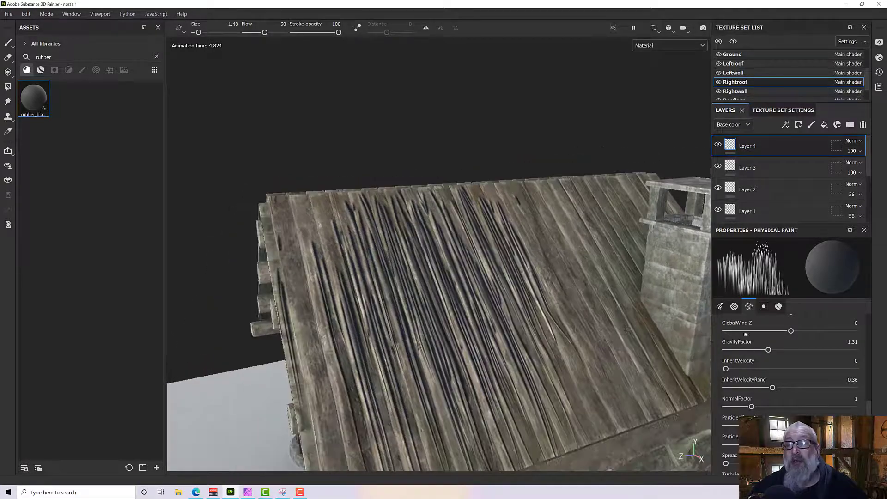
{"action": "key", "text": "ctrl+z"}
Turn off the height and metal channels of the rubber_black brush material.
{"action": "left_click", "coordinate": [779, 308]}
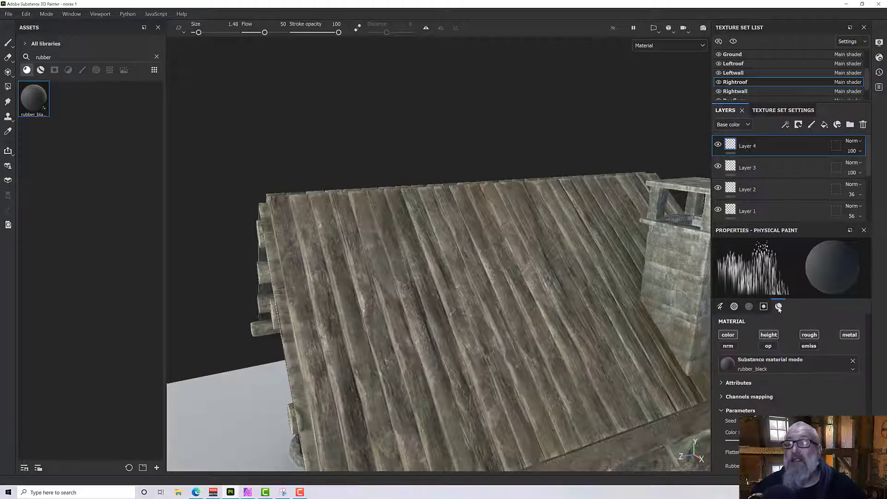
{"action": "left_click", "coordinate": [769, 336]}
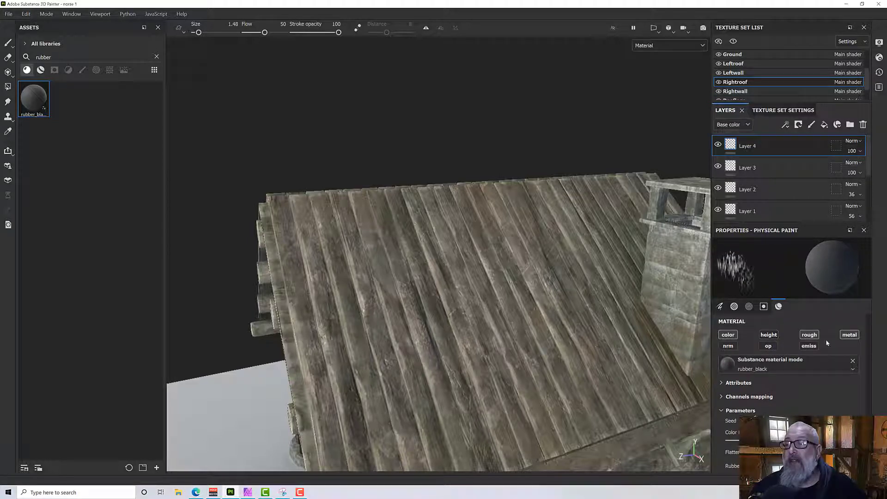
{"action": "left_click", "coordinate": [851, 335]}
{"action": "scroll", "coordinate": [814, 360], "scroll_direction": "down", "scroll_amount": 3}
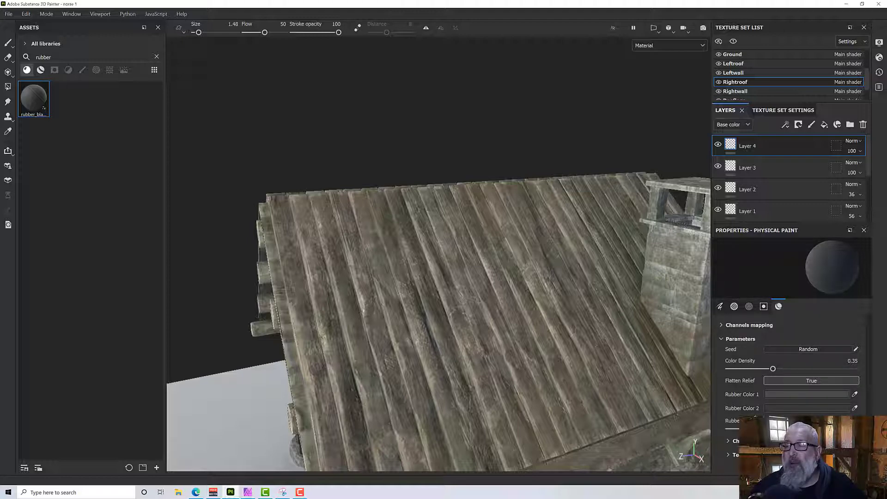
Paint rubber_black leaks along the right roof's ridge so they run down the planks on Layer 4.
{"action": "left_click_drag", "start_coordinate": [279, 181], "coordinate": [281, 200], "text": "alt"}
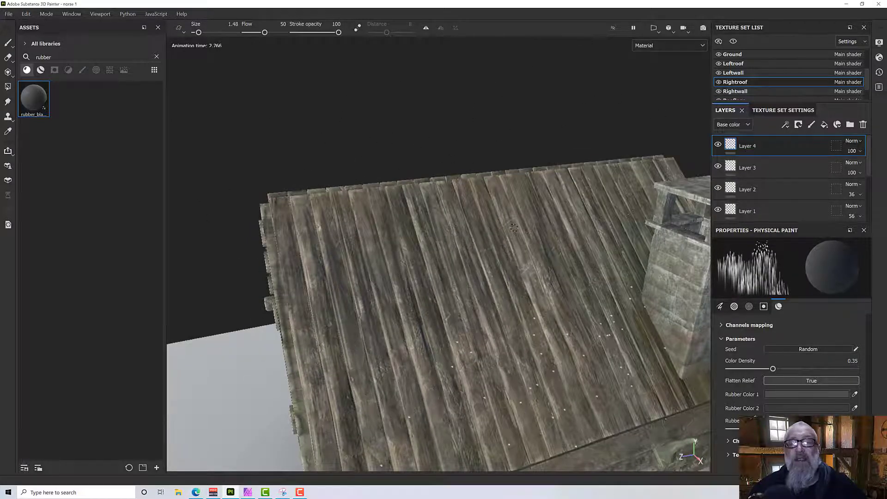
{"action": "mouse_move", "coordinate": [514, 228]}
{"action": "left_mouse_down", "text": "alt"}
{"action": "mouse_move", "coordinate": [472, 244]}
{"action": "mouse_move", "coordinate": [485, 282]}
{"action": "left_mouse_up", "text": "alt"}
{"action": "left_click_drag", "start_coordinate": [559, 202], "coordinate": [637, 203]}
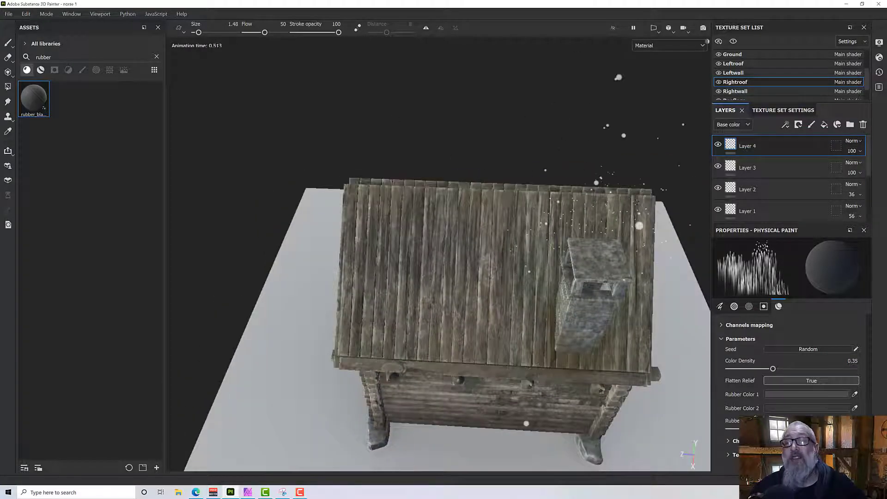
Paint rubber_black leaks on the roof planks below the chimney base.
{"action": "left_click_drag", "start_coordinate": [602, 273], "coordinate": [613, 214], "text": "alt"}
{"action": "scroll", "coordinate": [600, 430], "scroll_direction": "up", "scroll_amount": 3}
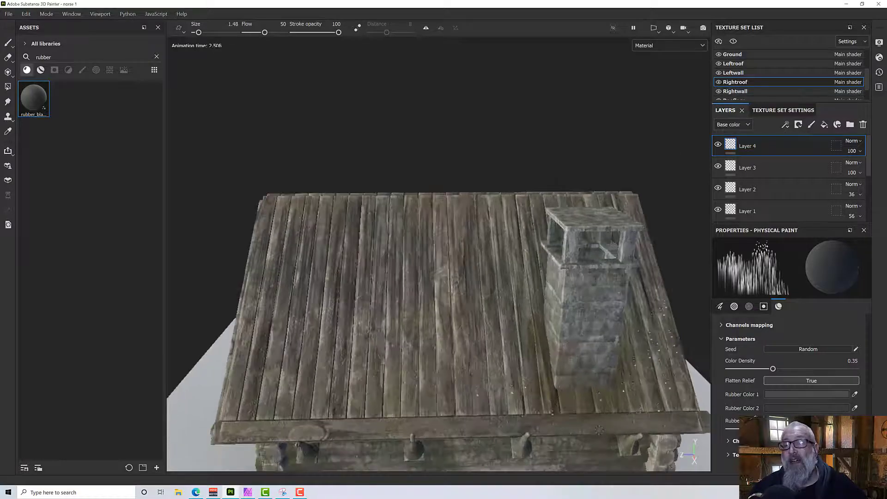
{"action": "scroll", "coordinate": [599, 430], "scroll_direction": "up", "scroll_amount": 1}
{"action": "middle_click_drag", "start_coordinate": [599, 431], "coordinate": [564, 352], "text": "alt"}
{"action": "scroll", "coordinate": [526, 304], "scroll_direction": "up", "scroll_amount": 5}
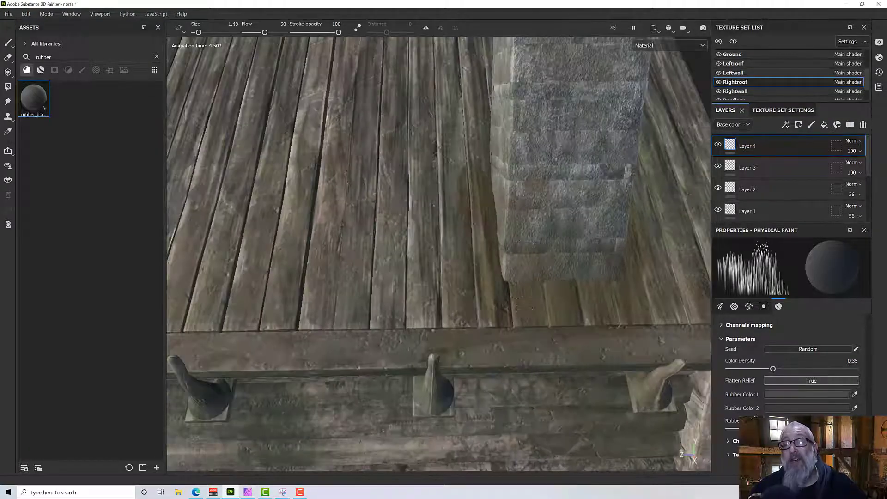
{"action": "left_click", "coordinate": [507, 287]}
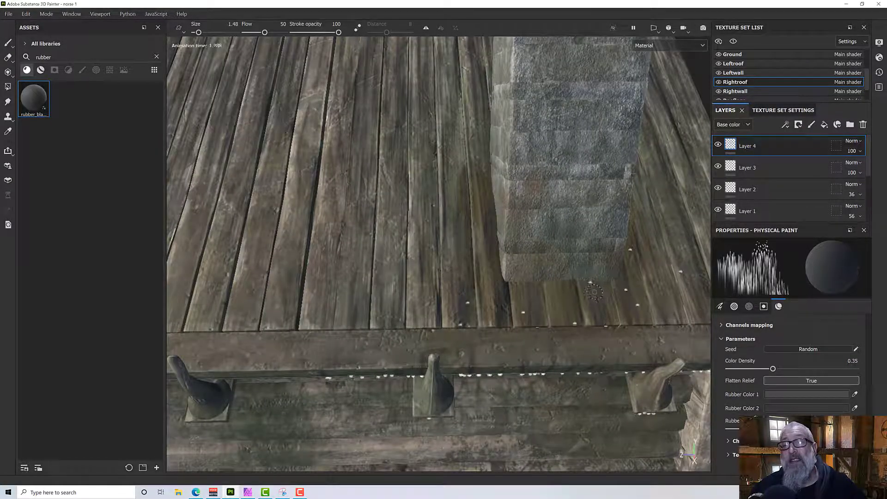
Bring the opposite side of the roof into view and switch to the Leftroof texture set.
{"action": "scroll", "coordinate": [592, 293], "scroll_direction": "down", "scroll_amount": 8}
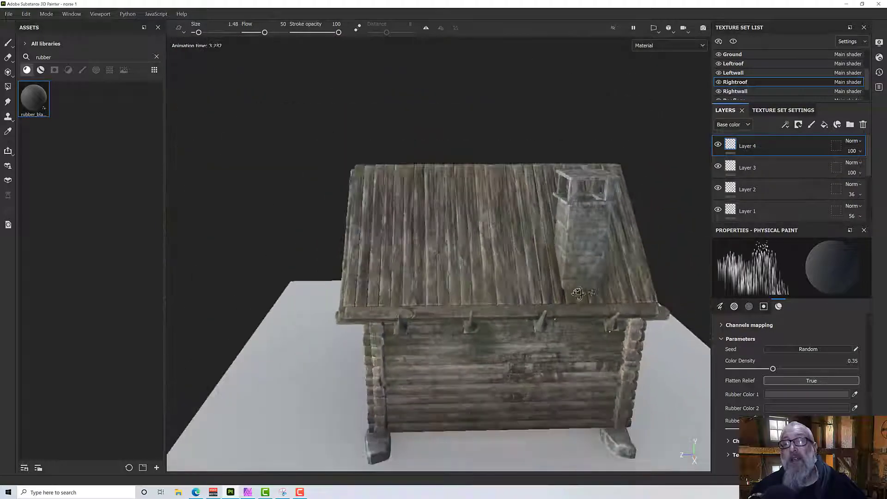
{"action": "left_click_drag", "start_coordinate": [578, 295], "coordinate": [544, 283], "text": "alt"}
{"action": "middle_click_drag", "start_coordinate": [544, 283], "coordinate": [369, 337], "text": "alt"}
{"action": "left_click_drag", "start_coordinate": [418, 329], "coordinate": [217, 318], "text": "alt"}
{"action": "scroll", "coordinate": [473, 310], "scroll_direction": "down", "scroll_amount": 2}
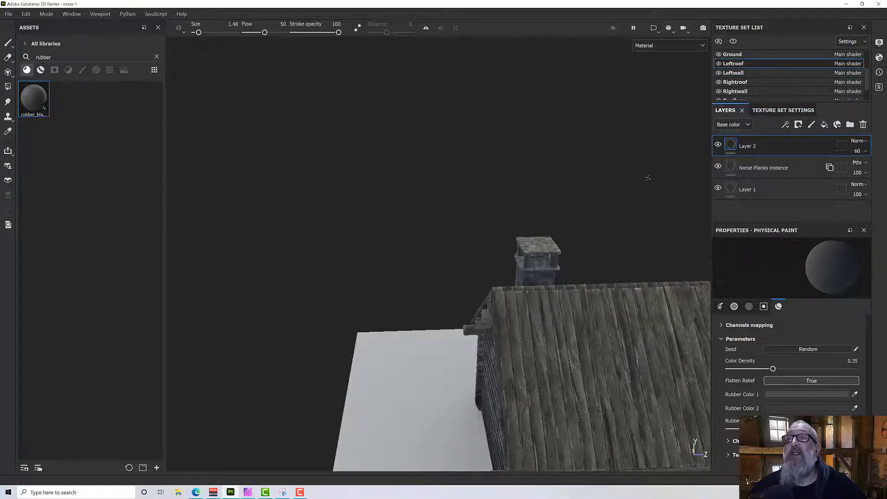
Try painting rubber_black leaks along the left roof's ridge on Layer 2.
{"action": "scroll", "coordinate": [630, 243], "scroll_direction": "down", "scroll_amount": 2}
{"action": "middle_click_drag", "start_coordinate": [630, 244], "coordinate": [529, 224], "text": "alt"}
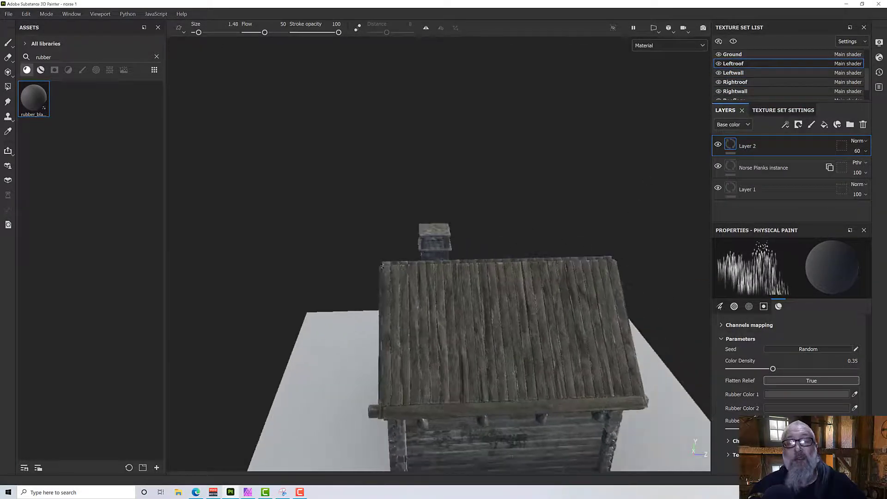
{"action": "left_click_drag", "start_coordinate": [382, 266], "coordinate": [613, 267]}
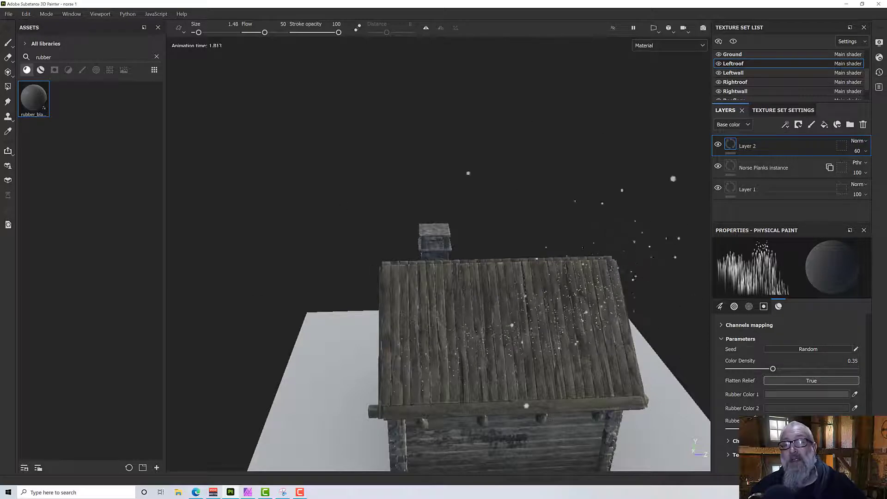
{"action": "left_click_drag", "start_coordinate": [520, 322], "coordinate": [600, 291], "text": "alt"}
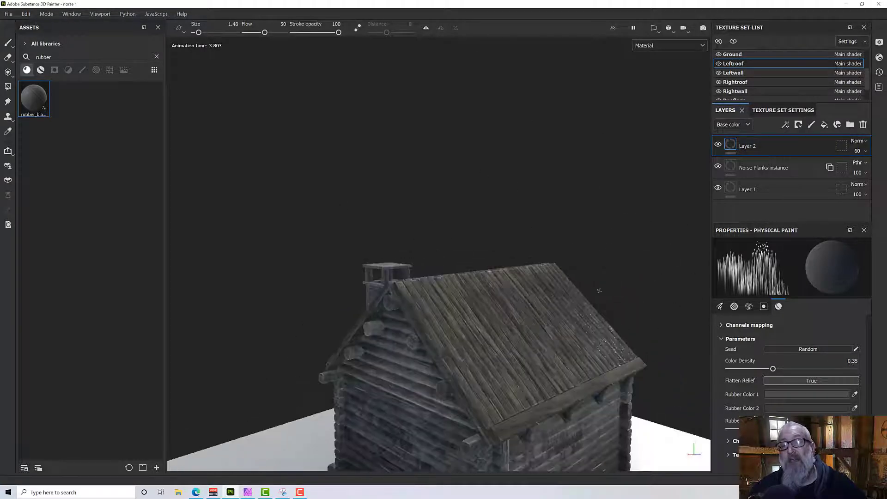
{"action": "scroll", "coordinate": [573, 294], "scroll_direction": "up", "scroll_amount": 4}
{"action": "left_click_drag", "start_coordinate": [545, 294], "coordinate": [541, 347], "text": "alt"}
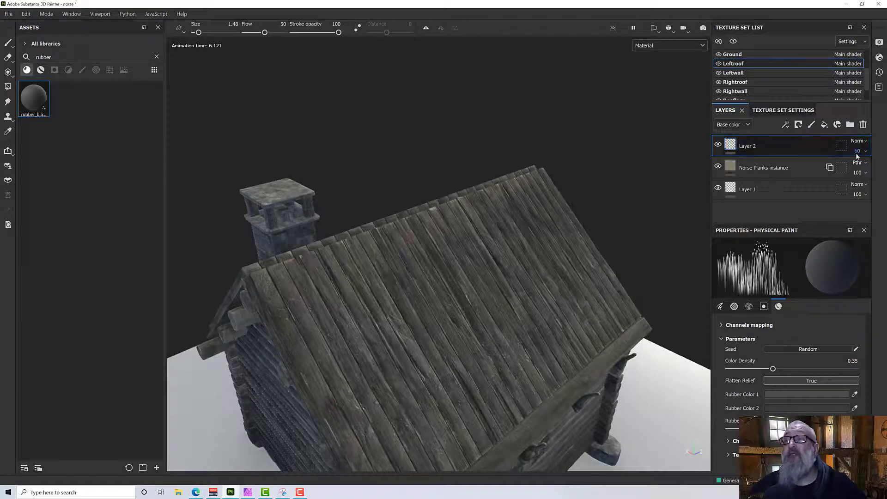
Paint rubber_black leaks along the left roof's ridge on a new layer and set that layer's opacity to 54.
{"action": "left_click", "coordinate": [811, 125]}
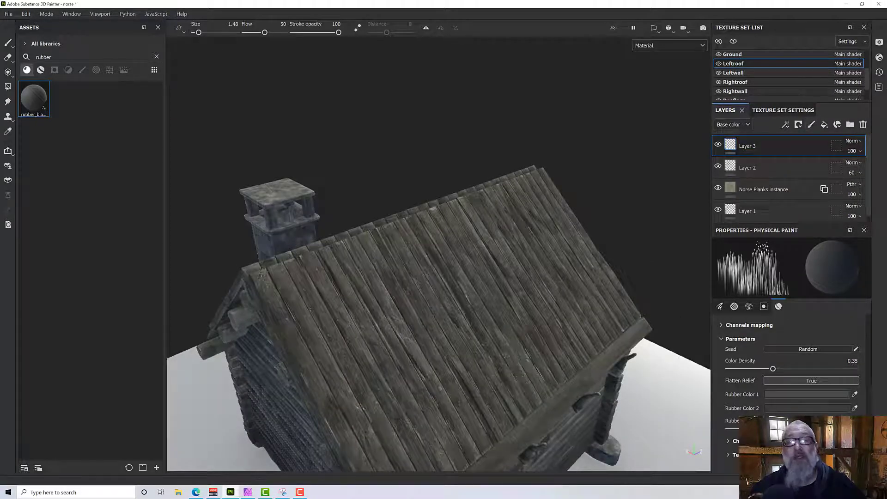
{"action": "mouse_move", "coordinate": [263, 275]}
{"action": "left_mouse_down"}
{"action": "mouse_move", "coordinate": [418, 283]}
{"action": "mouse_move", "coordinate": [472, 259]}
{"action": "mouse_move", "coordinate": [543, 259]}
{"action": "left_mouse_up"}
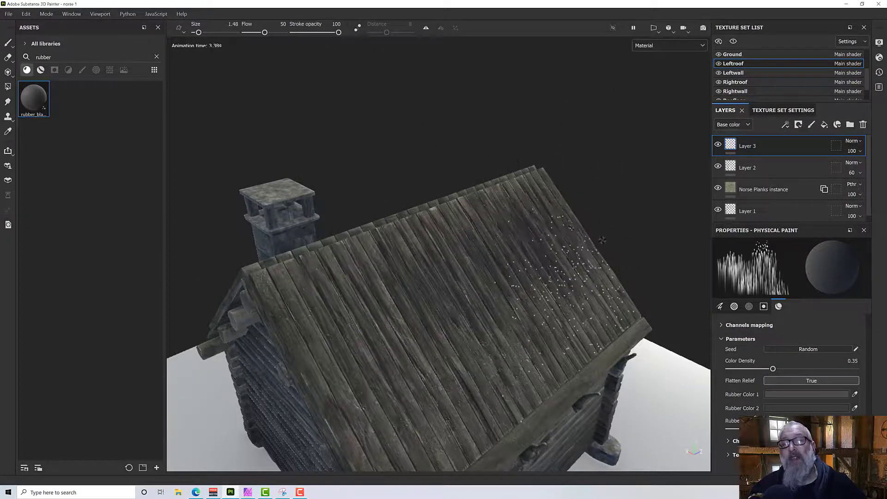
{"action": "left_click", "coordinate": [852, 150]}
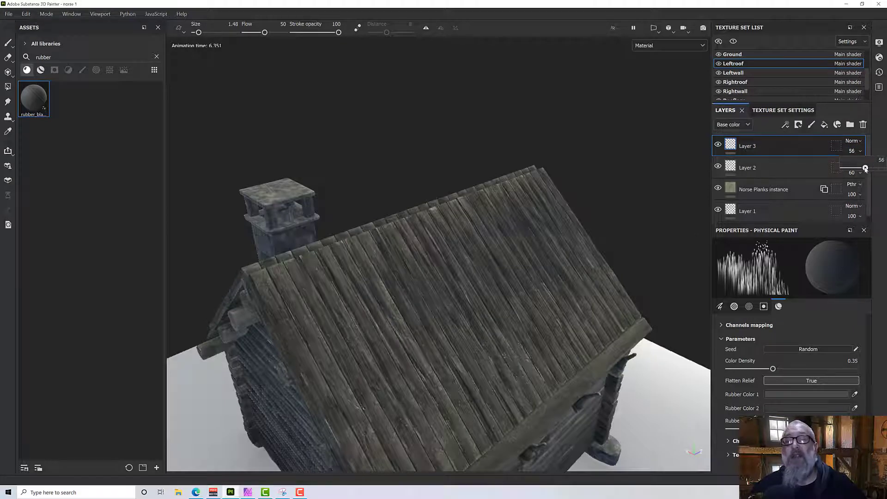
{"action": "left_click_drag", "start_coordinate": [866, 169], "coordinate": [865, 170]}
Set the opacity of Layer 4 in the Rightroof texture set to 58.
{"action": "left_click_drag", "start_coordinate": [393, 280], "coordinate": [453, 265], "text": "alt"}
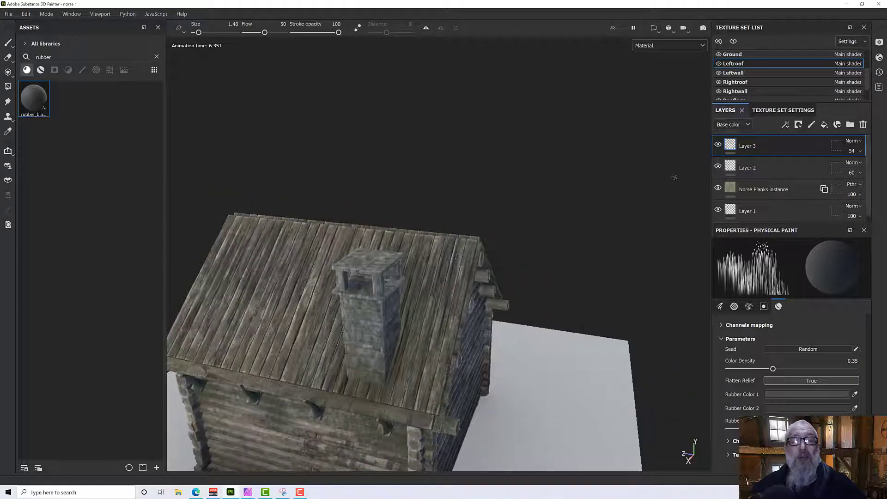
{"action": "left_click", "coordinate": [758, 82]}
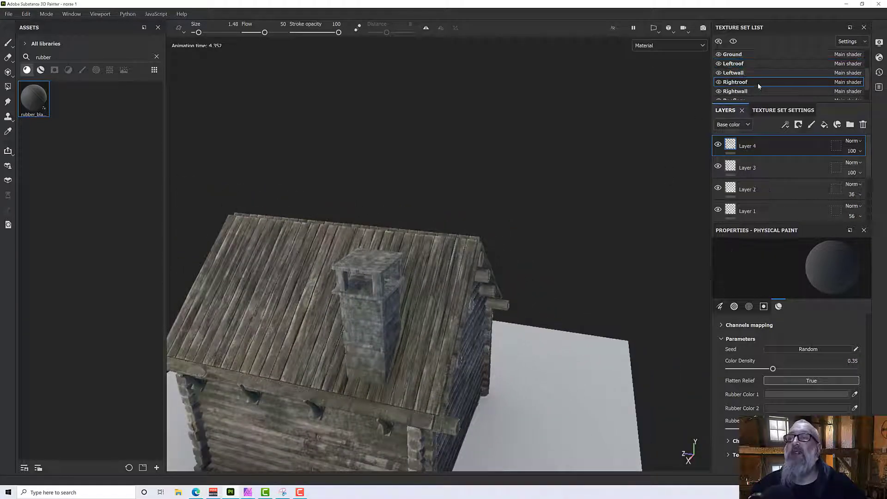
{"action": "left_click", "coordinate": [861, 151]}
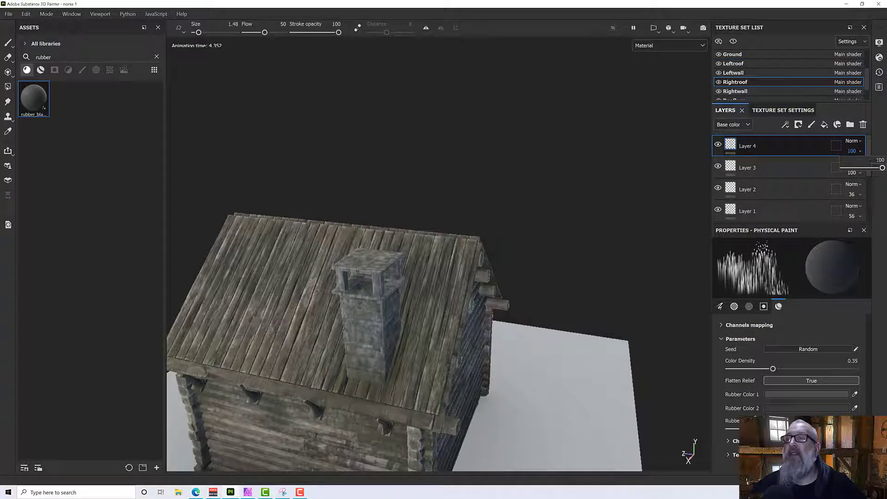
{"action": "left_click_drag", "start_coordinate": [882, 168], "coordinate": [867, 169]}
Bring the cabin's front gable into view and switch to the Frontwall texture set.
{"action": "left_click_drag", "start_coordinate": [479, 254], "coordinate": [288, 253], "text": "alt"}
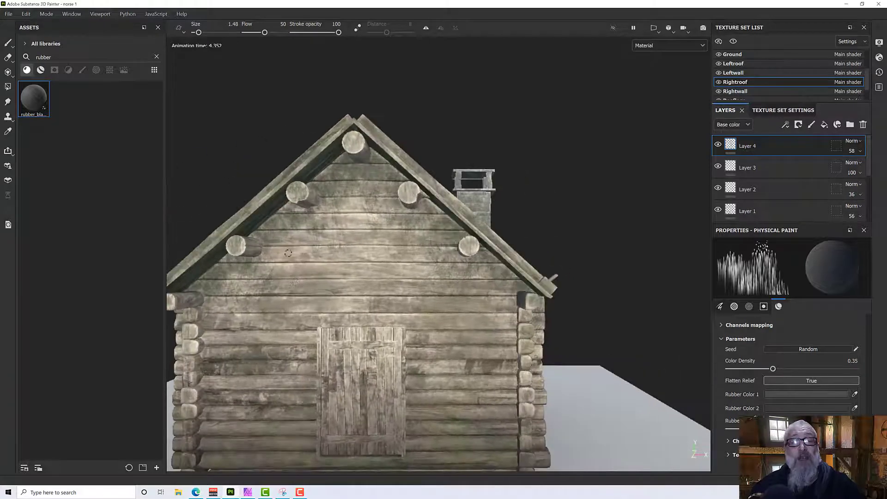
{"action": "left_click_drag", "start_coordinate": [313, 280], "coordinate": [368, 256], "text": "alt"}
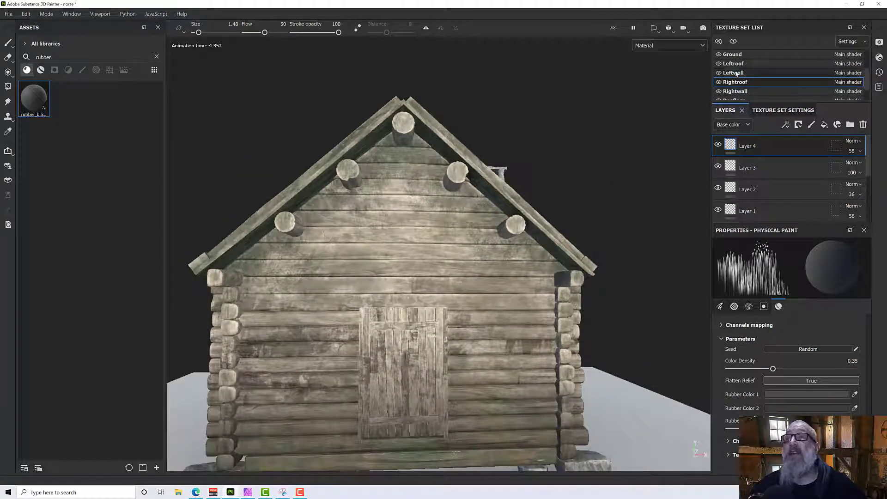
{"action": "scroll", "coordinate": [737, 74], "scroll_direction": "up", "scroll_amount": 2}
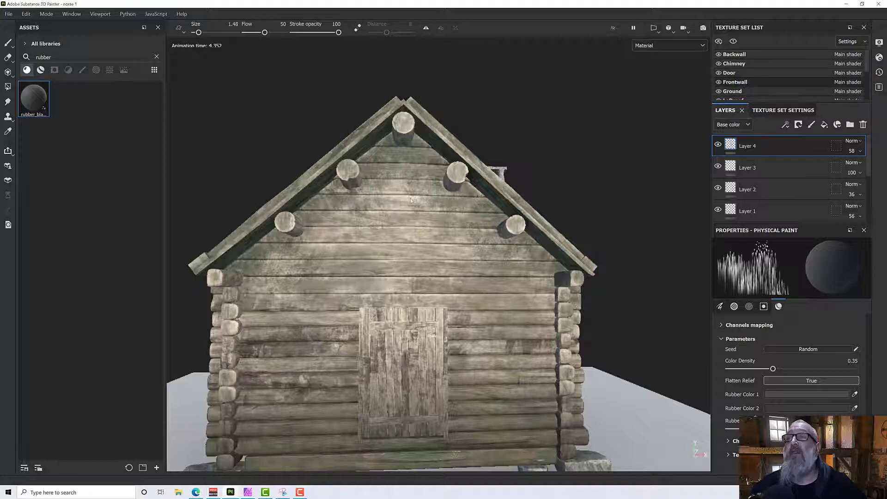
Try painting rubber_black leaks across the logs of the front gable on Layer 2.
{"action": "left_click_drag", "start_coordinate": [342, 215], "coordinate": [462, 215]}
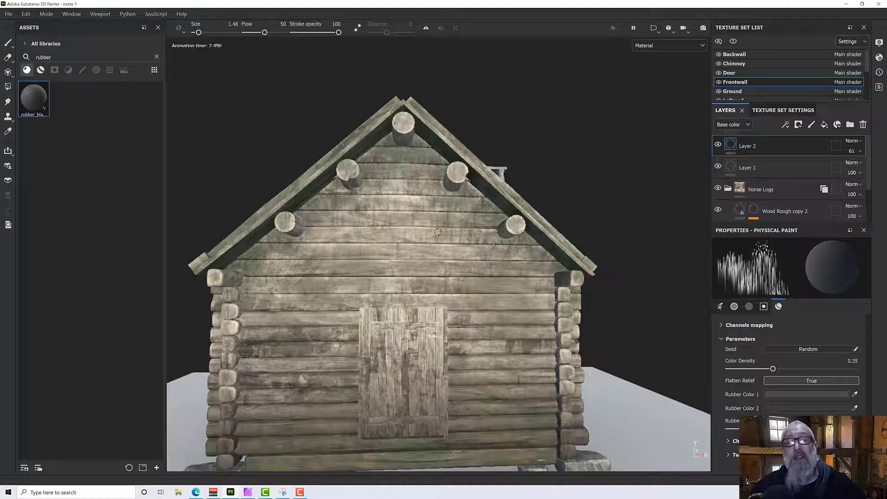
{"action": "left_click_drag", "start_coordinate": [366, 263], "coordinate": [421, 267], "text": "alt"}
{"action": "left_click_drag", "start_coordinate": [441, 235], "coordinate": [401, 239], "text": "alt"}
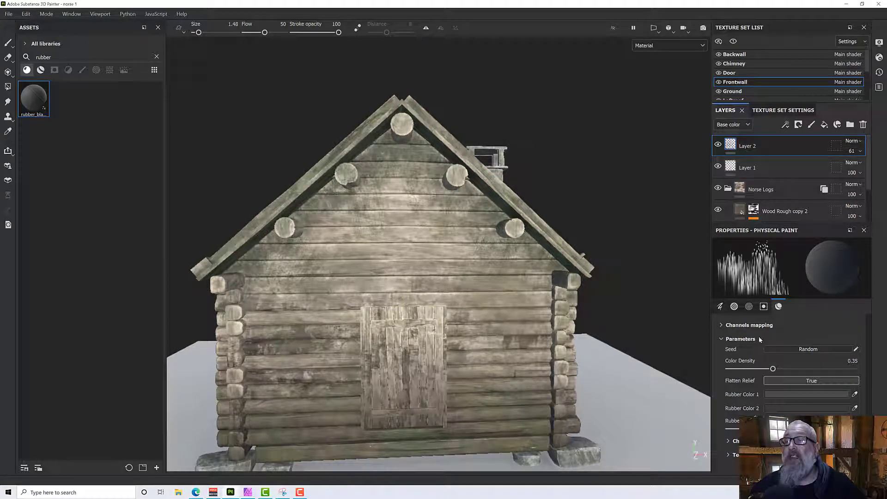
Add a new layer to the front wall and try painting rubber_black leaks below the gable's peak on it.
{"action": "left_click_drag", "start_coordinate": [564, 231], "coordinate": [380, 291], "text": "alt"}
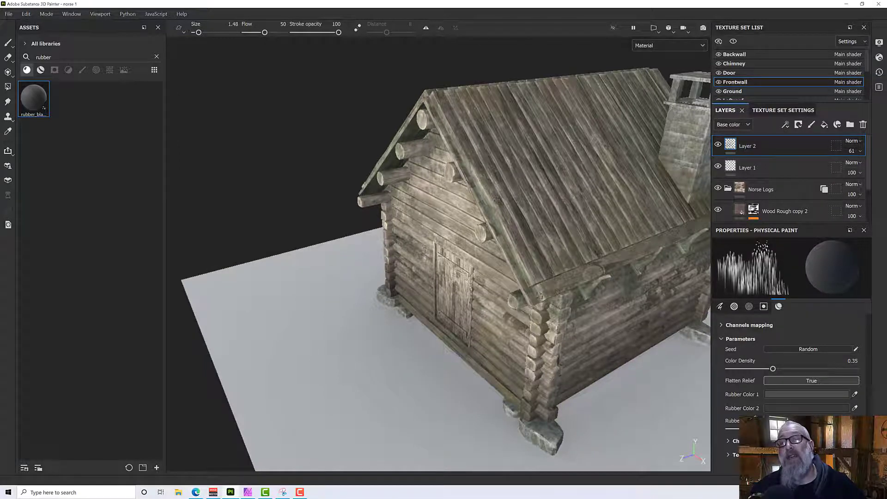
{"action": "left_click_drag", "start_coordinate": [441, 268], "coordinate": [575, 244], "text": "alt"}
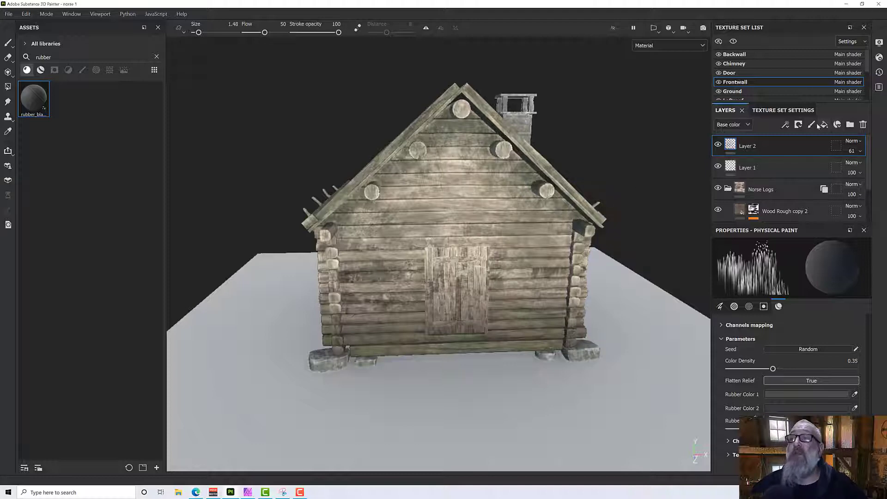
{"action": "left_click", "coordinate": [812, 126]}
{"action": "left_click_drag", "start_coordinate": [525, 225], "coordinate": [518, 193], "text": "alt"}
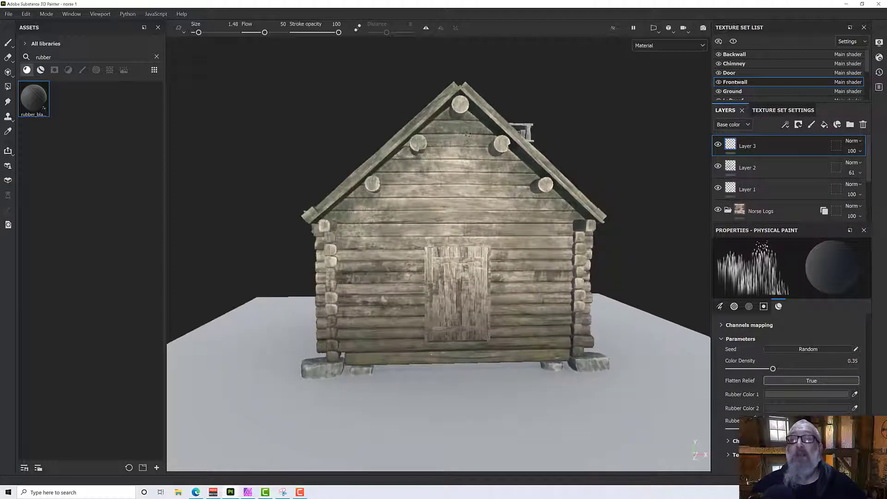
{"action": "left_click", "coordinate": [441, 113]}
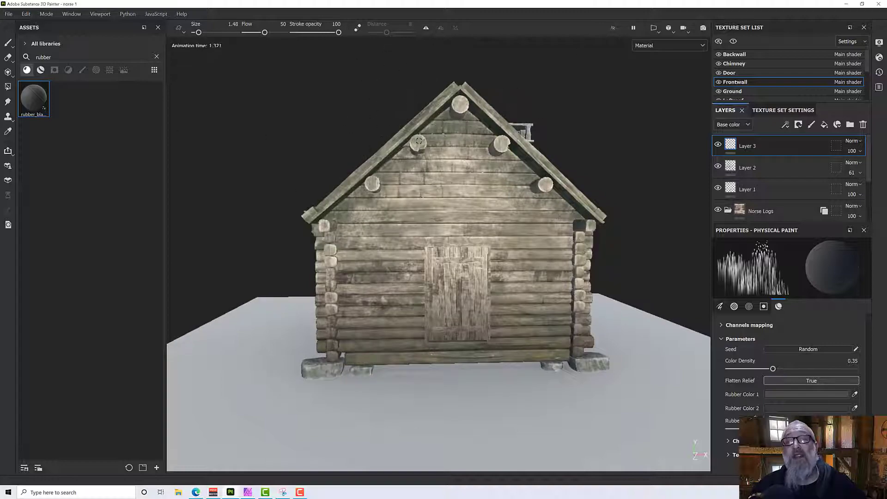
{"action": "scroll", "coordinate": [471, 186], "scroll_direction": "up", "scroll_amount": 6}
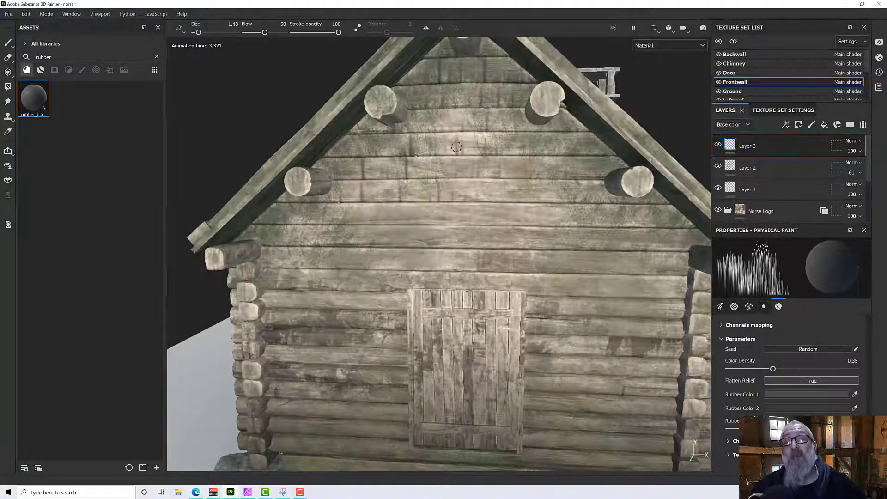
{"action": "scroll", "coordinate": [471, 150], "scroll_direction": "down", "scroll_amount": 6}
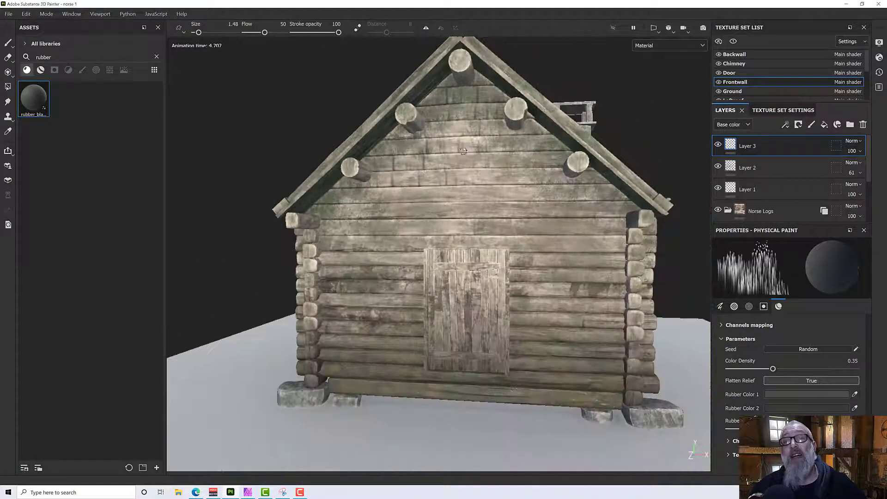
{"action": "scroll", "coordinate": [486, 174], "scroll_direction": "down", "scroll_amount": 3}
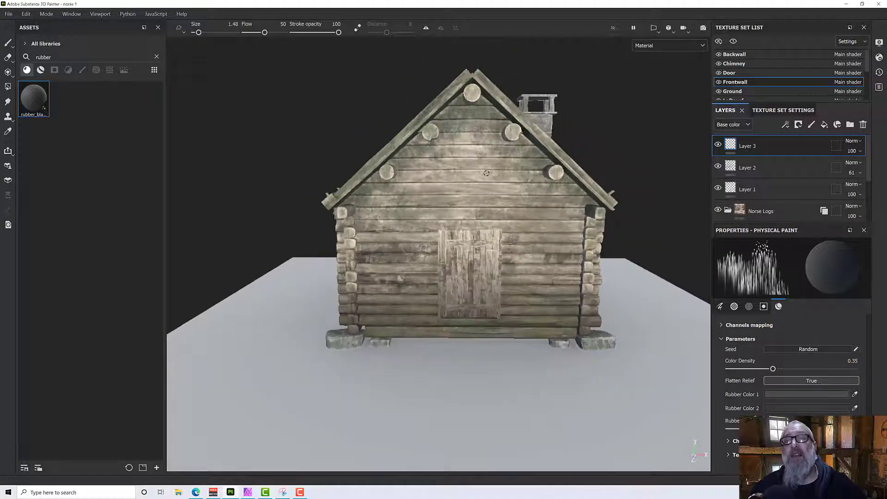
Examine the particle brush's emitter and receiver parameters, from spawn speed and fade to gravity, particle life and turbulence.
{"action": "mouse_move", "coordinate": [484, 174]}
{"action": "left_mouse_down", "text": "alt"}
{"action": "mouse_move", "coordinate": [389, 163]}
{"action": "mouse_move", "coordinate": [470, 172]}
{"action": "left_mouse_up", "text": "alt"}
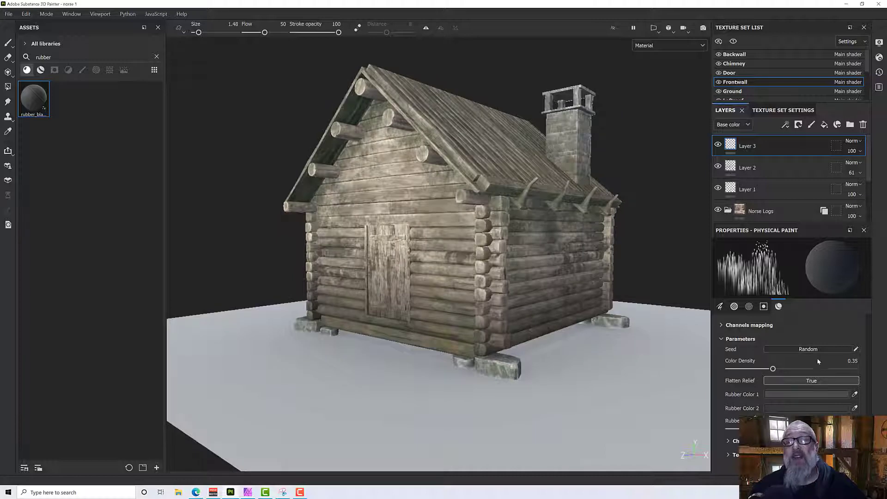
{"action": "left_click", "coordinate": [749, 308]}
{"action": "scroll", "coordinate": [774, 372], "scroll_direction": "down", "scroll_amount": 6}
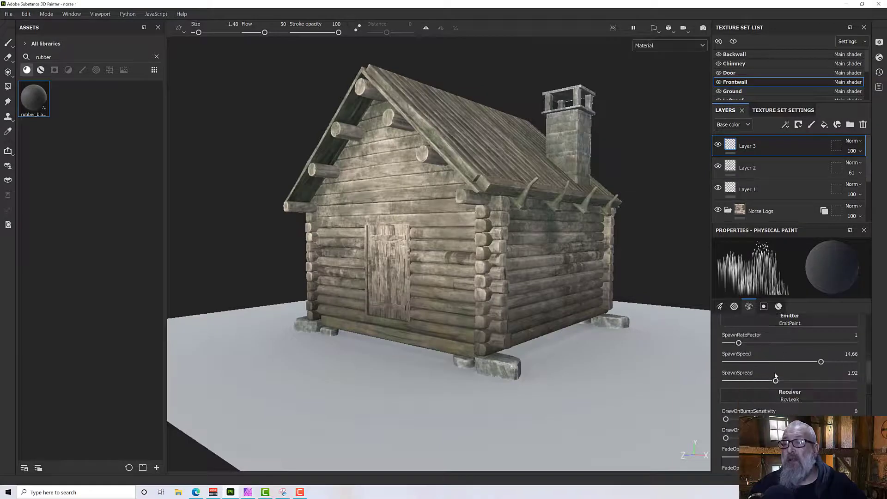
{"action": "scroll", "coordinate": [775, 373], "scroll_direction": "down", "scroll_amount": 5}
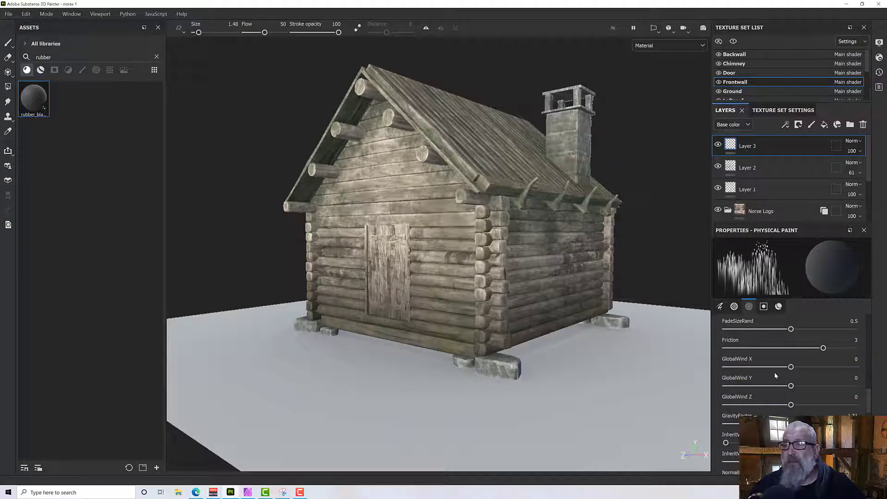
{"action": "scroll", "coordinate": [775, 372], "scroll_direction": "down", "scroll_amount": 3}
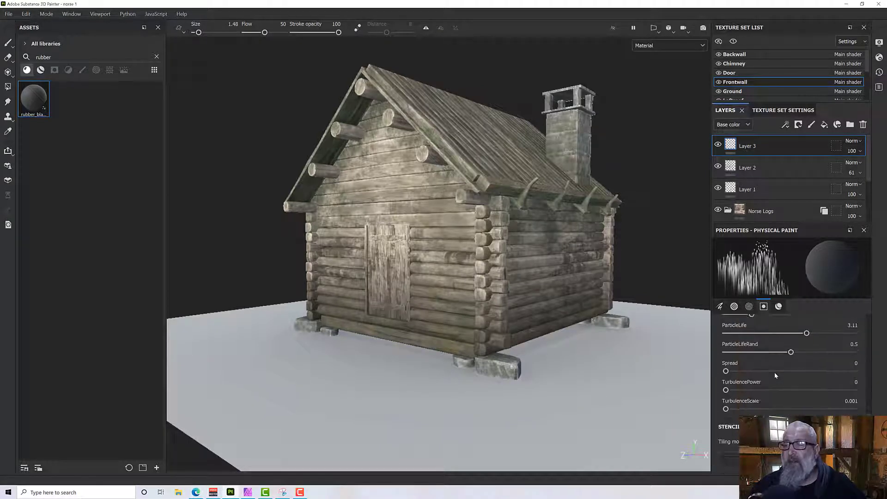
{"action": "scroll", "coordinate": [785, 402], "scroll_direction": "up", "scroll_amount": 4}
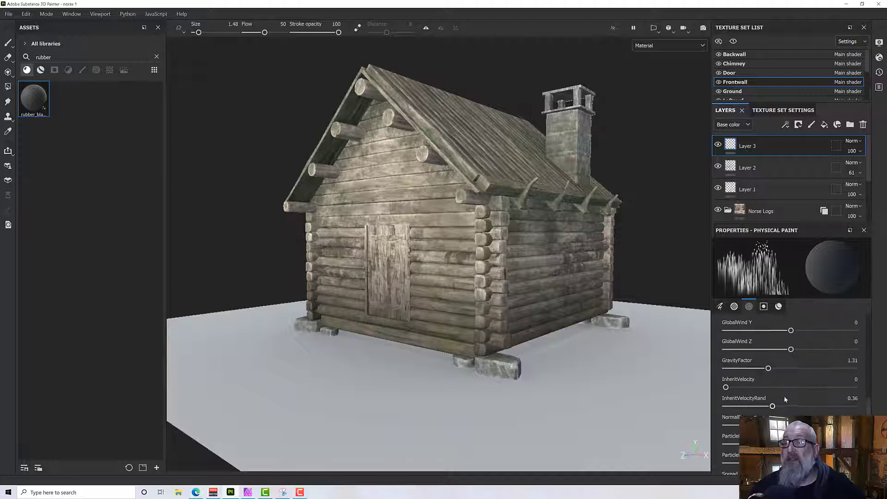
{"action": "scroll", "coordinate": [785, 400], "scroll_direction": "up", "scroll_amount": 4}
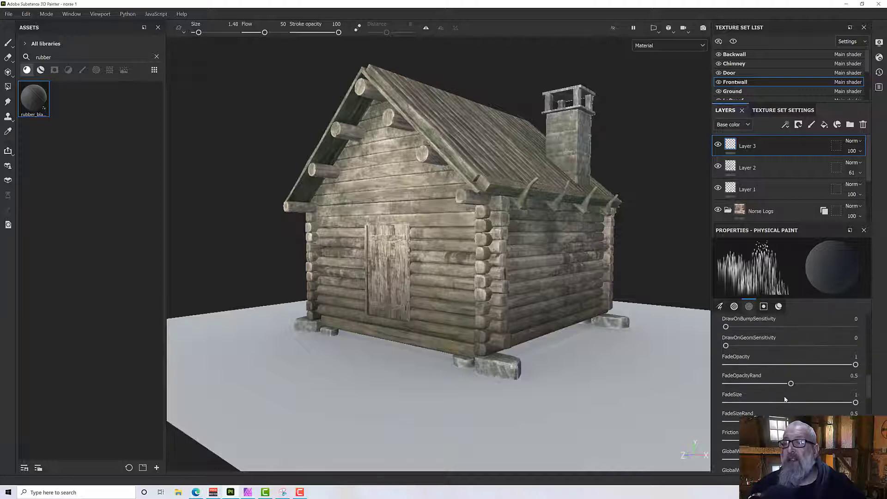
{"action": "scroll", "coordinate": [785, 400], "scroll_direction": "up", "scroll_amount": 1}
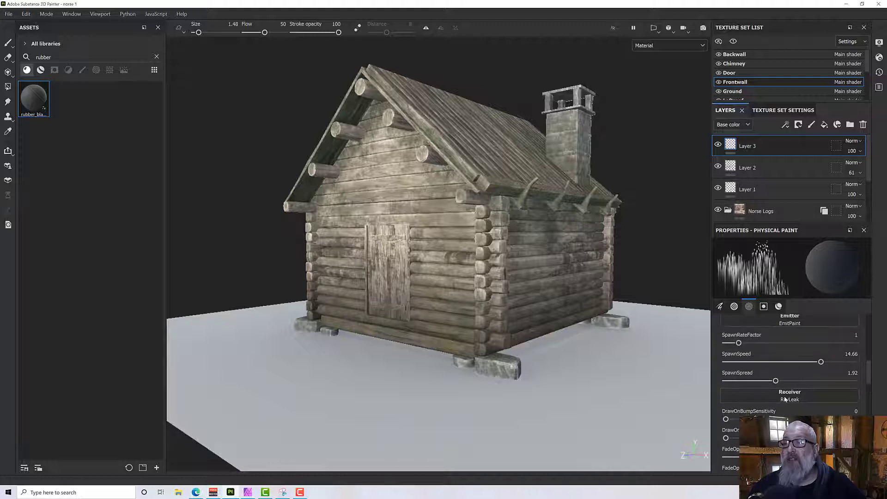
{"action": "scroll", "coordinate": [784, 399], "scroll_direction": "up", "scroll_amount": 1}
{"action": "scroll", "coordinate": [785, 399], "scroll_direction": "down", "scroll_amount": 3}
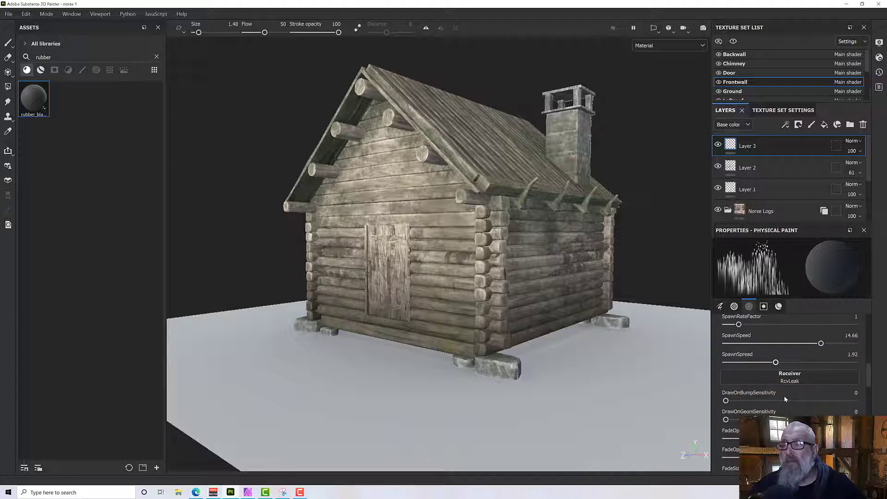
{"action": "scroll", "coordinate": [784, 400], "scroll_direction": "down", "scroll_amount": 2}
{"action": "scroll", "coordinate": [785, 400], "scroll_direction": "down", "scroll_amount": 5}
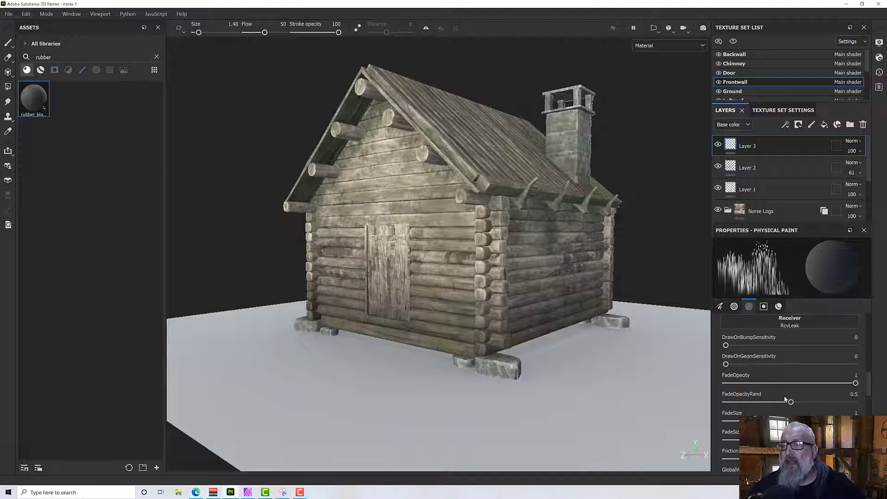
{"action": "left_click_drag", "start_coordinate": [658, 394], "coordinate": [454, 253], "text": "alt"}
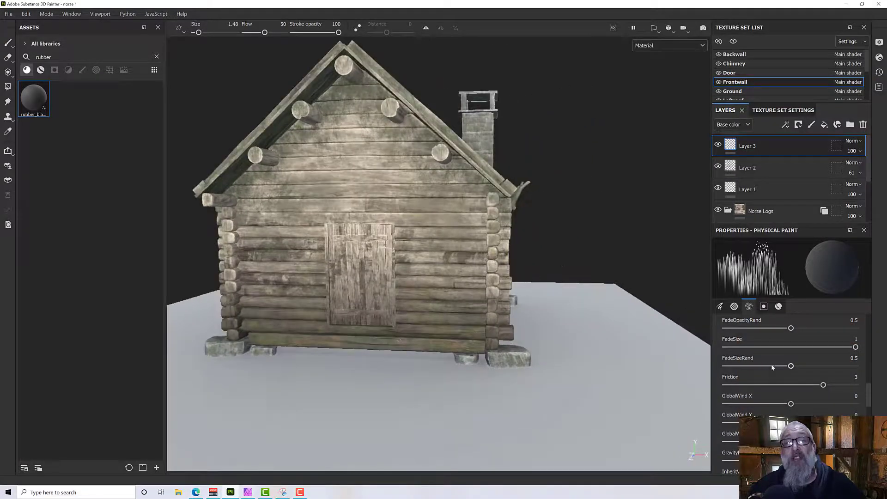
{"action": "scroll", "coordinate": [773, 368], "scroll_direction": "down", "scroll_amount": 5}
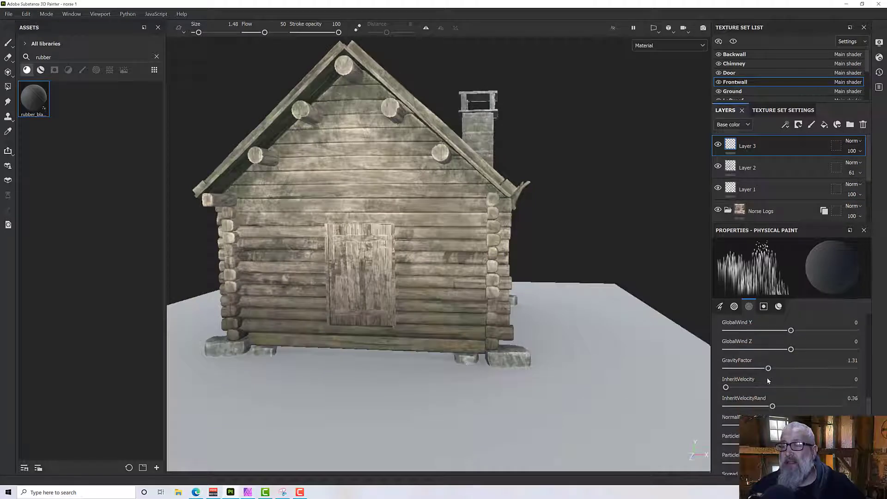
{"action": "scroll", "coordinate": [768, 378], "scroll_direction": "down", "scroll_amount": 3}
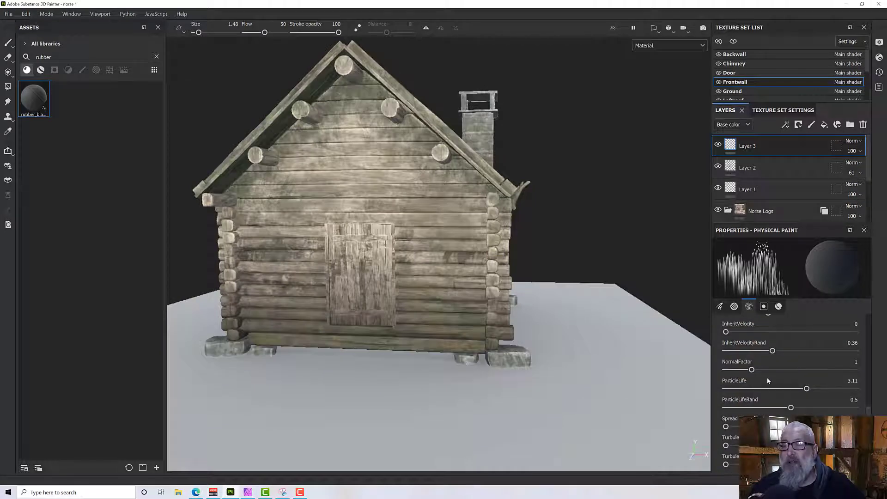
{"action": "scroll", "coordinate": [767, 378], "scroll_direction": "down", "scroll_amount": 5}
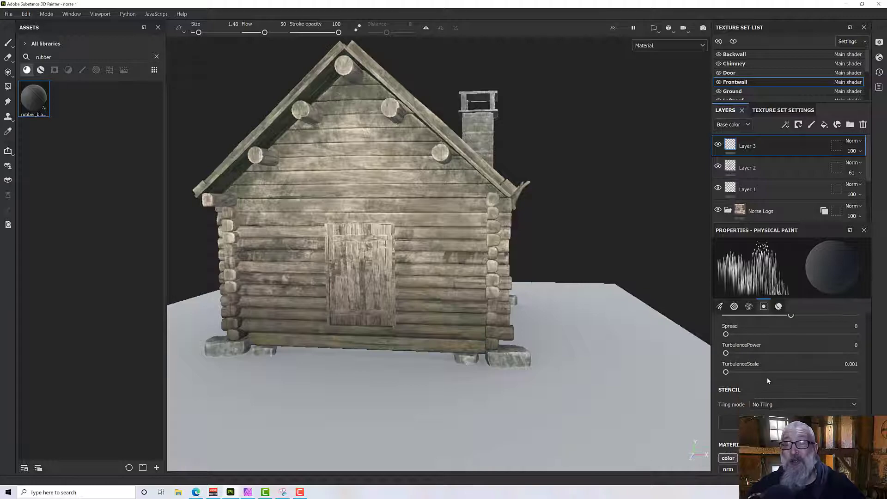
{"action": "scroll", "coordinate": [767, 378], "scroll_direction": "up", "scroll_amount": 3}
{"action": "left_click_drag", "start_coordinate": [416, 351], "coordinate": [453, 296], "text": "alt"}
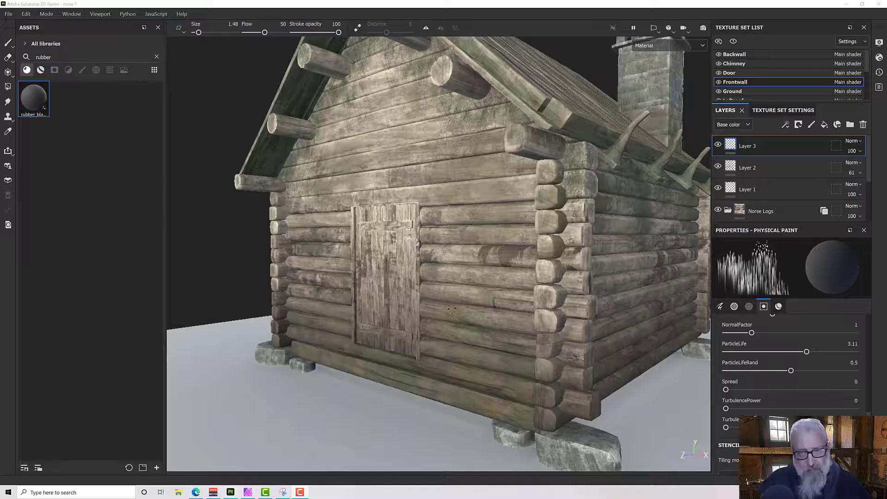
{"action": "left_click_drag", "start_coordinate": [452, 310], "coordinate": [460, 276], "text": "alt"}
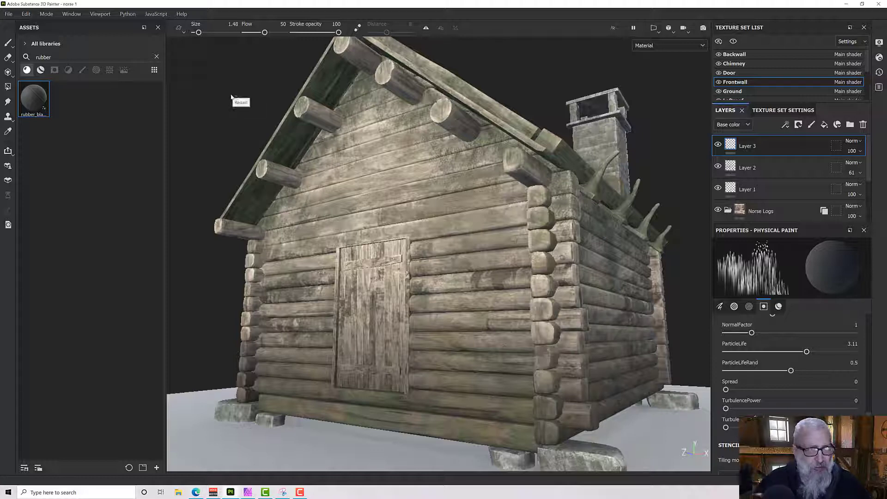
Search the assets for nail and select the Nail brush.
{"action": "left_click", "coordinate": [157, 57]}
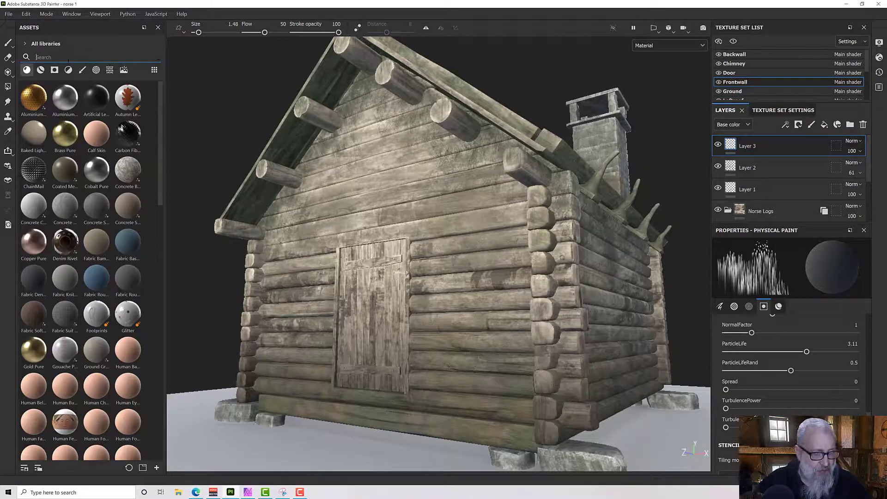
{"action": "type", "text": "nils"}
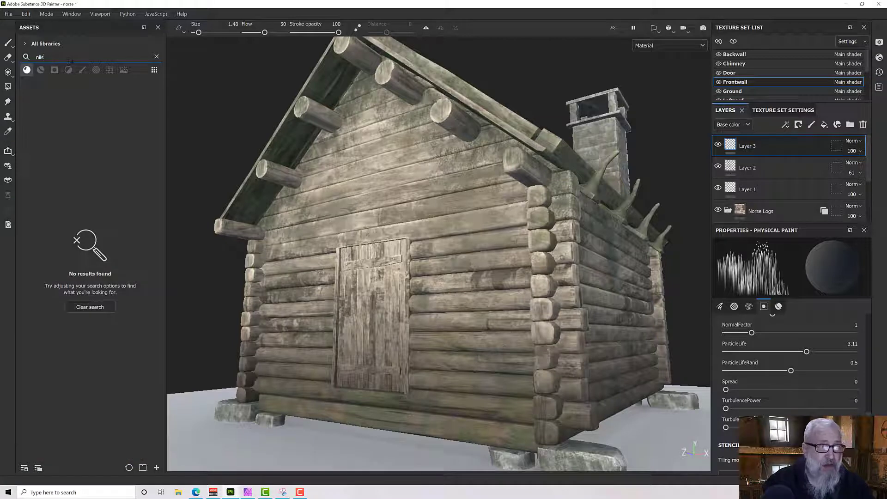
{"action": "left_click", "coordinate": [26, 70]}
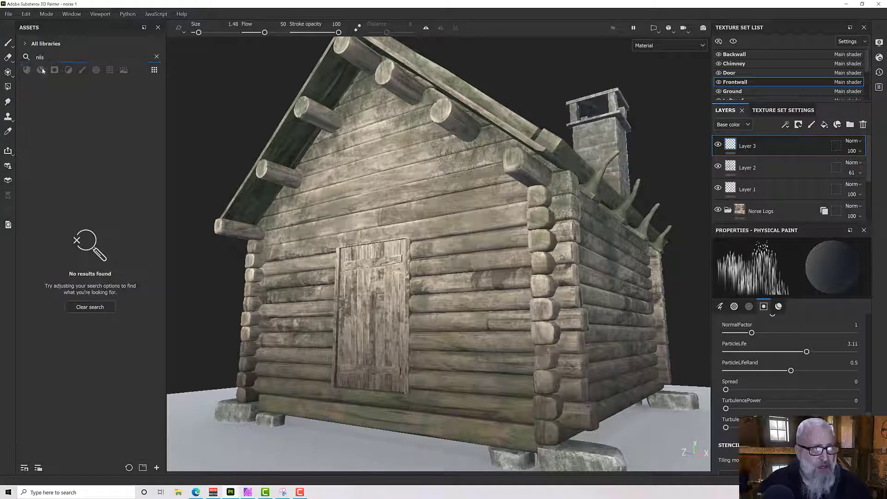
{"action": "double_click", "coordinate": [50, 57]}
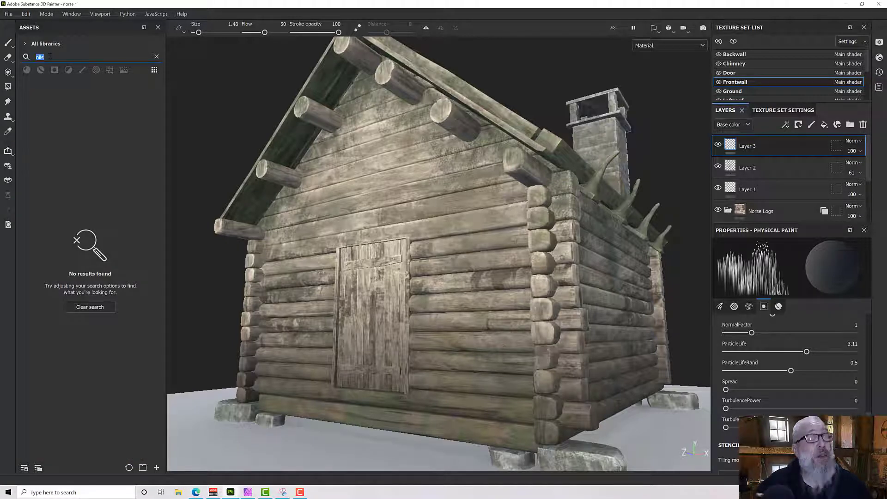
{"action": "type", "text": "nails"}
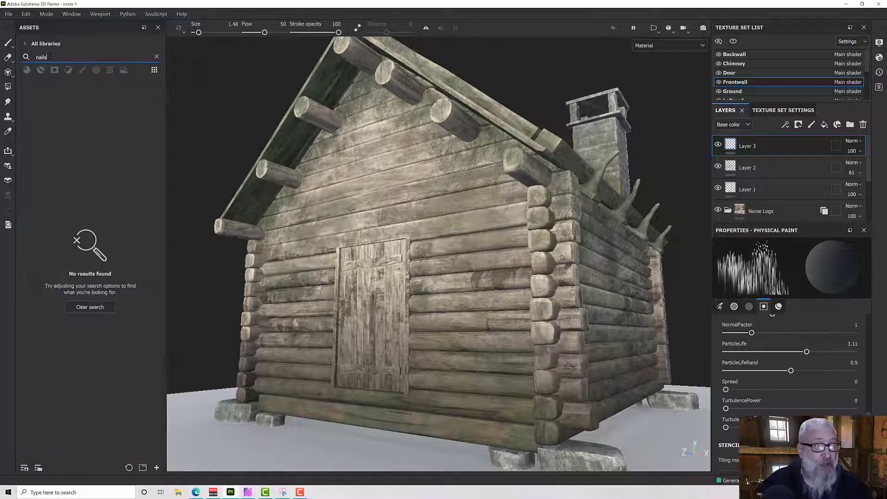
{"action": "key", "text": "BackSpace"}
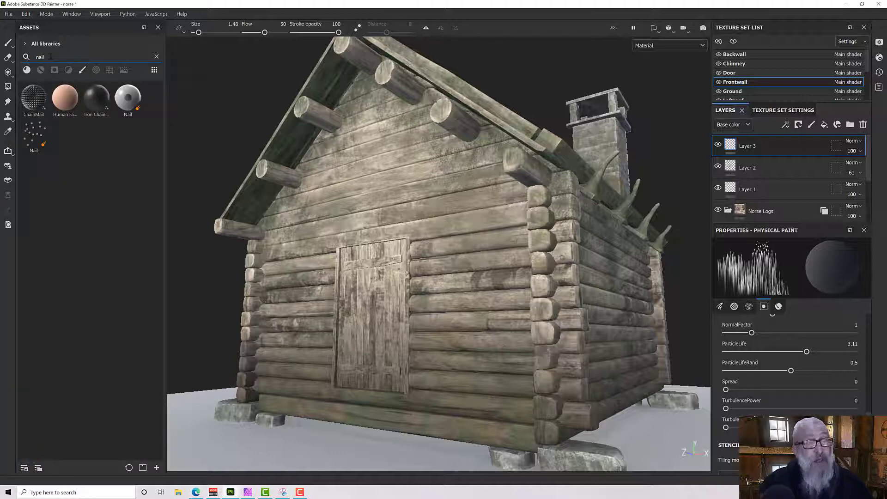
{"action": "left_click", "coordinate": [34, 139]}
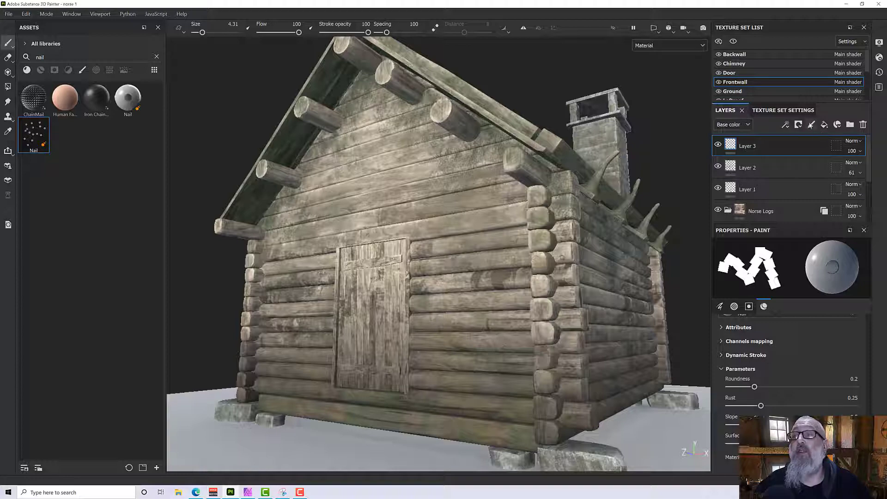
{"action": "left_click", "coordinate": [811, 125]}
{"action": "mouse_move", "coordinate": [416, 210]}
{"action": "left_mouse_down", "text": "alt"}
{"action": "mouse_move", "coordinate": [430, 224]}
{"action": "mouse_move", "coordinate": [412, 249]}
{"action": "left_mouse_up", "text": "alt"}
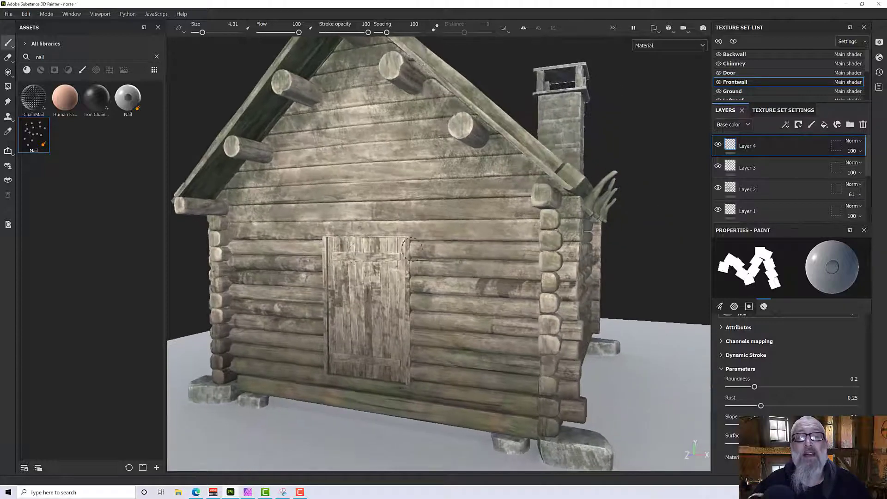
{"action": "scroll", "coordinate": [359, 248], "scroll_direction": "up", "scroll_amount": 3}
{"action": "mouse_move", "coordinate": [351, 165]}
{"action": "left_mouse_down"}
{"action": "mouse_move", "coordinate": [478, 167]}
{"action": "mouse_move", "coordinate": [560, 206]}
{"action": "mouse_move", "coordinate": [580, 247]}
{"action": "mouse_move", "coordinate": [608, 260]}
{"action": "mouse_move", "coordinate": [565, 227]}
{"action": "mouse_move", "coordinate": [556, 273]}
{"action": "left_mouse_up"}
{"action": "scroll", "coordinate": [535, 218], "scroll_direction": "up", "scroll_amount": 3}
{"action": "mouse_move", "coordinate": [528, 209]}
{"action": "left_mouse_down", "text": "alt"}
{"action": "mouse_move", "coordinate": [514, 216]}
{"action": "mouse_move", "coordinate": [531, 189]}
{"action": "mouse_move", "coordinate": [471, 200]}
{"action": "mouse_move", "coordinate": [548, 195]}
{"action": "left_mouse_up", "text": "alt"}
{"action": "scroll", "coordinate": [512, 195], "scroll_direction": "up", "scroll_amount": 2}
{"action": "key", "text": "ctrl+z"}
{"action": "scroll", "coordinate": [471, 201], "scroll_direction": "down", "scroll_amount": 3}
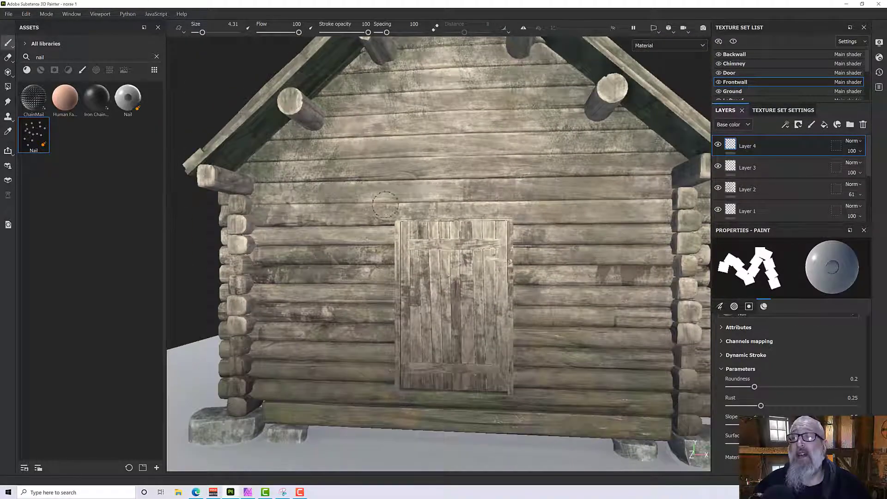
{"action": "left_click_drag", "start_coordinate": [385, 204], "coordinate": [436, 192], "text": "alt"}
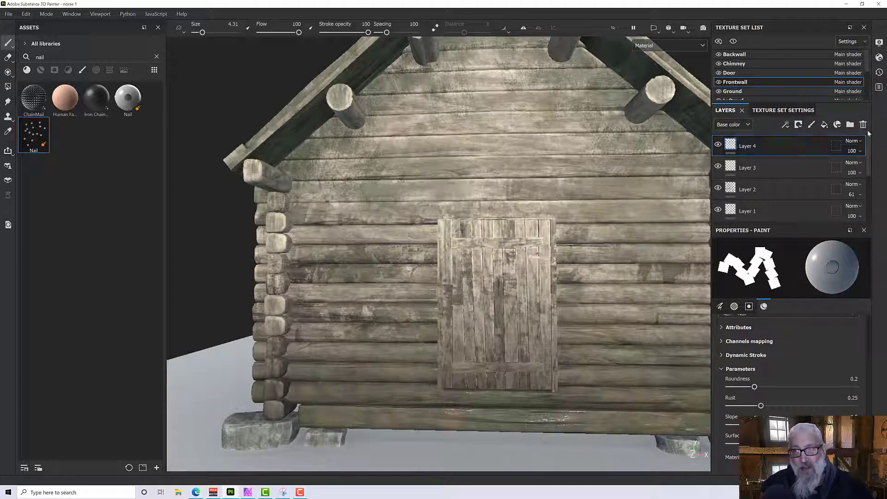
{"action": "left_click", "coordinate": [864, 126]}
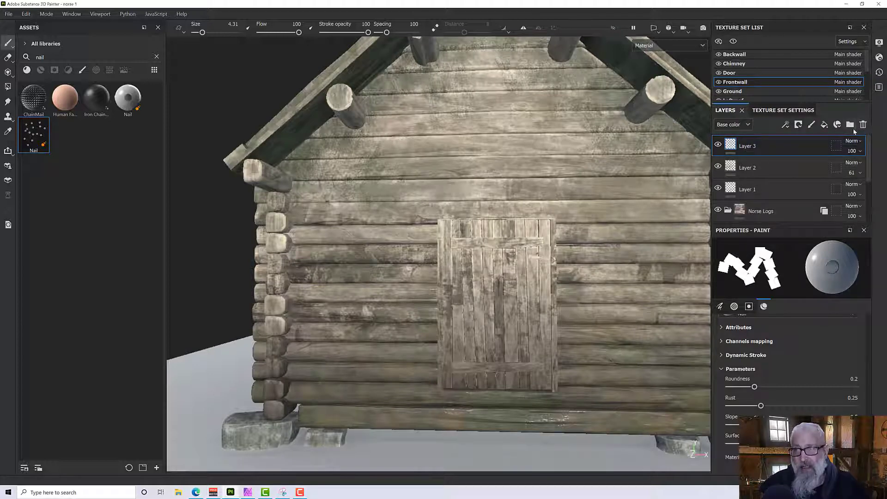
Add a fill layer above Layer 3 on the front wall, with a black mask and a paint effect on that mask.
{"action": "left_click", "coordinate": [824, 126]}
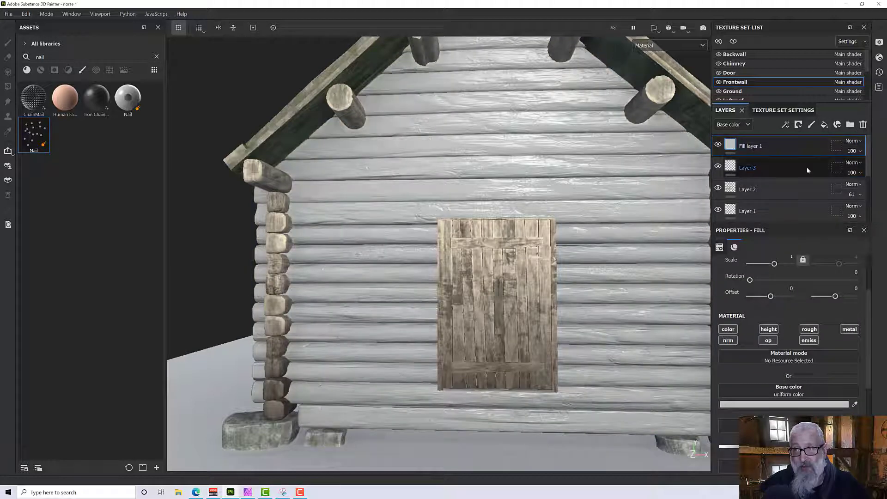
{"action": "right_click", "coordinate": [751, 145]}
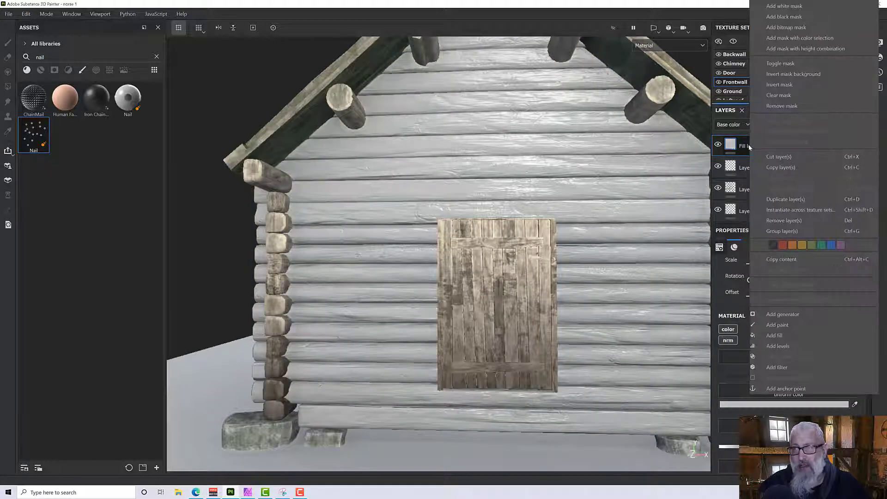
{"action": "left_click", "coordinate": [781, 16]}
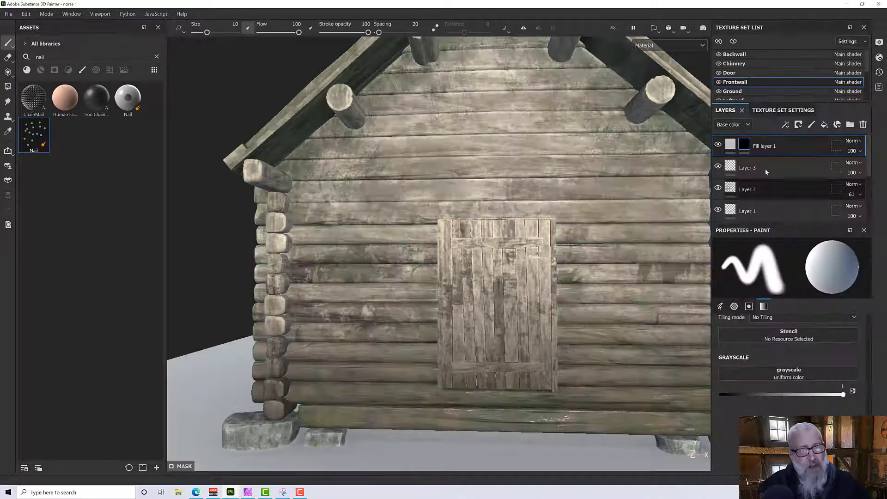
{"action": "right_click", "coordinate": [752, 140]}
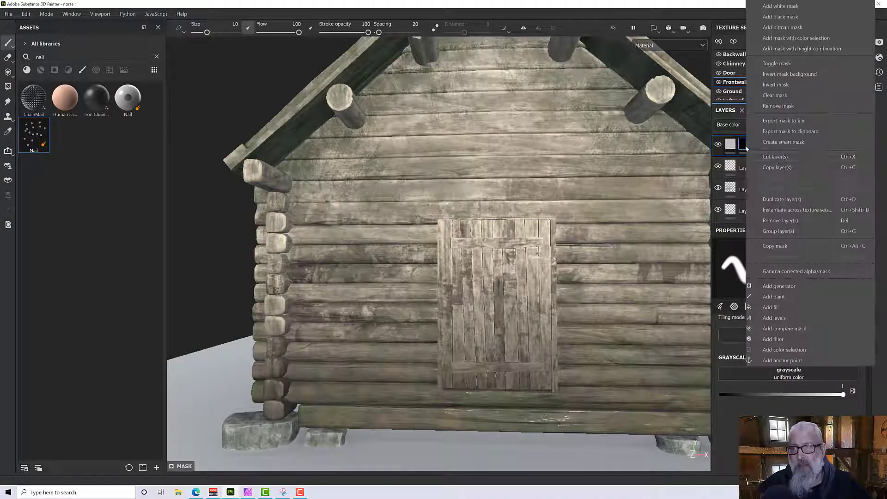
{"action": "left_click", "coordinate": [779, 298]}
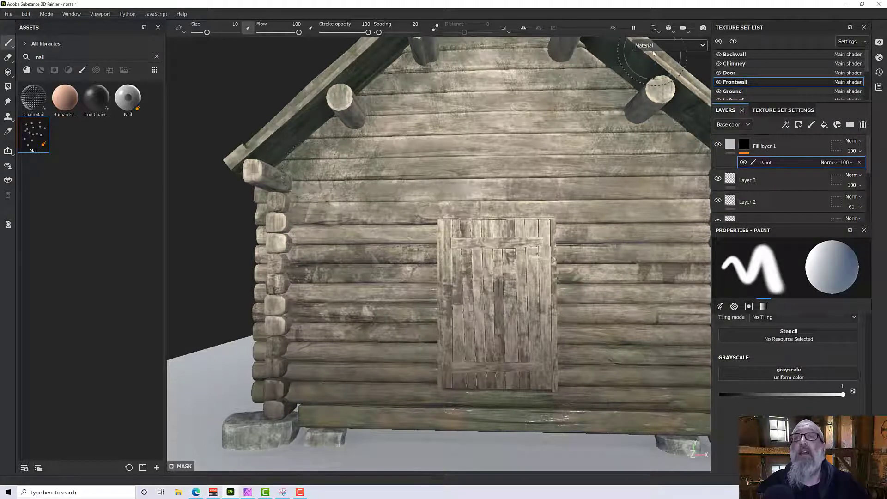
Select the Nail brush for painting on the fill layer's mask.
{"action": "key", "text": "bracketleft"}
{"action": "key", "text": "bracketleft"}
{"action": "key", "text": "bracketleft"}
{"action": "key", "text": "bracketleft"}
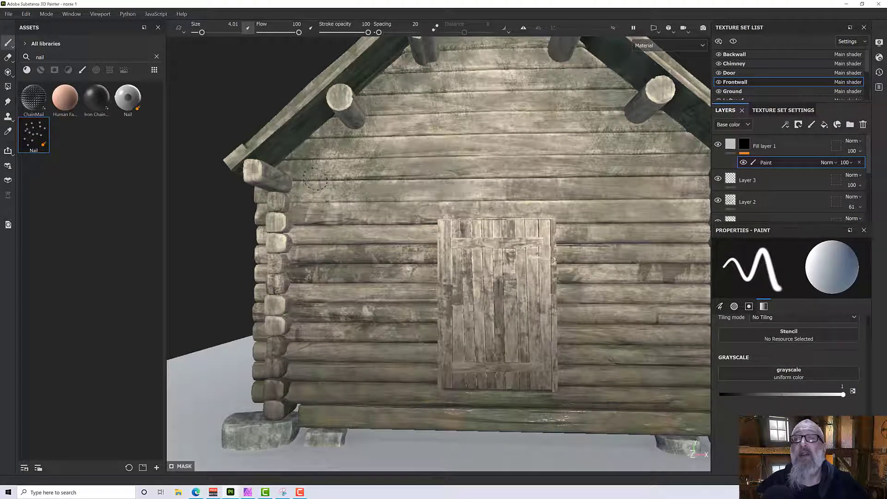
{"action": "left_click", "coordinate": [40, 137]}
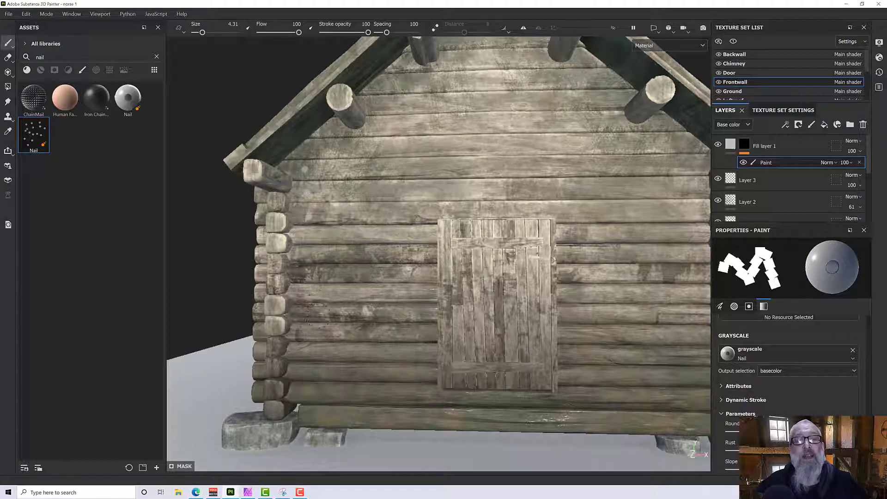
{"action": "scroll", "coordinate": [319, 308], "scroll_direction": "up", "scroll_amount": 3}
{"action": "scroll", "coordinate": [346, 232], "scroll_direction": "up", "scroll_amount": 2}
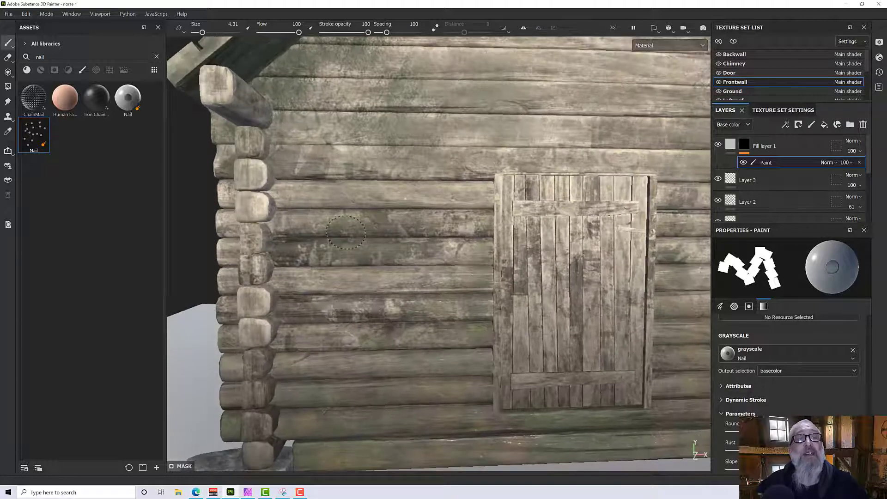
{"action": "left_click_drag", "start_coordinate": [346, 232], "coordinate": [585, 270], "text": "alt"}
{"action": "left_click_drag", "start_coordinate": [509, 281], "coordinate": [278, 286], "text": "alt"}
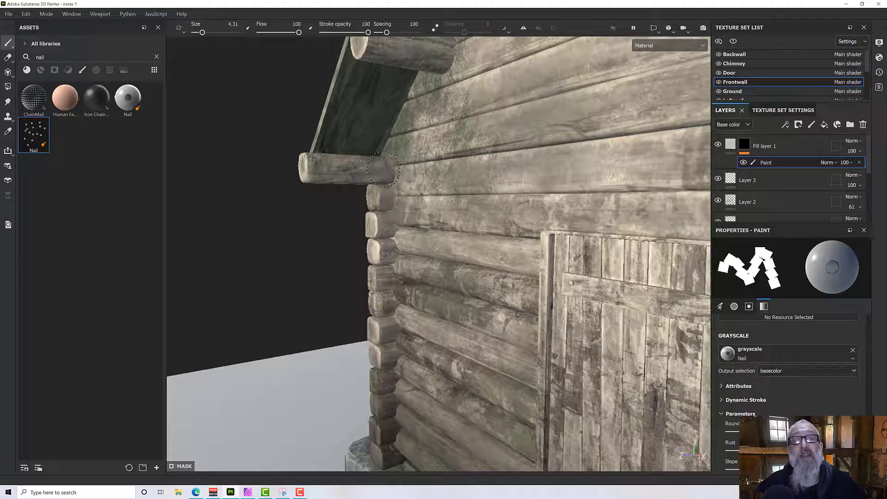
Set the Nail brush's angle jitter to 111 and its spacing to 35.
{"action": "scroll", "coordinate": [780, 372], "scroll_direction": "up", "scroll_amount": 3}
{"action": "scroll", "coordinate": [778, 370], "scroll_direction": "up", "scroll_amount": 8}
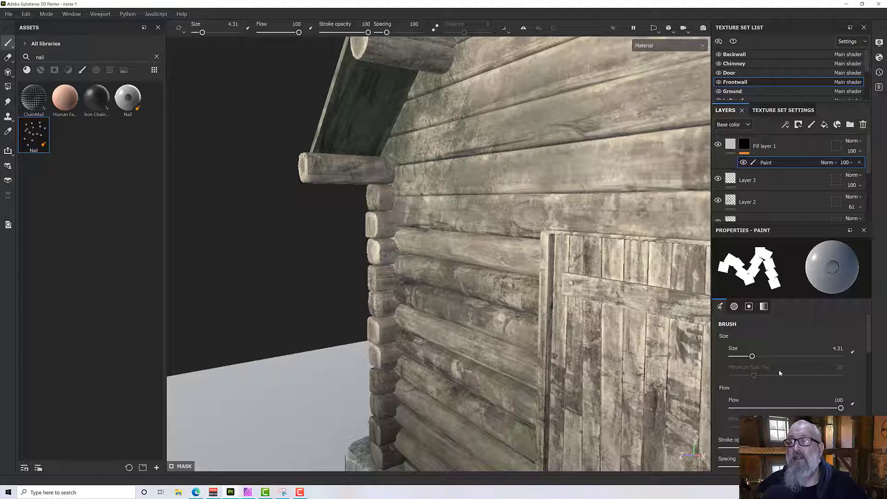
{"action": "scroll", "coordinate": [778, 370], "scroll_direction": "down", "scroll_amount": 5}
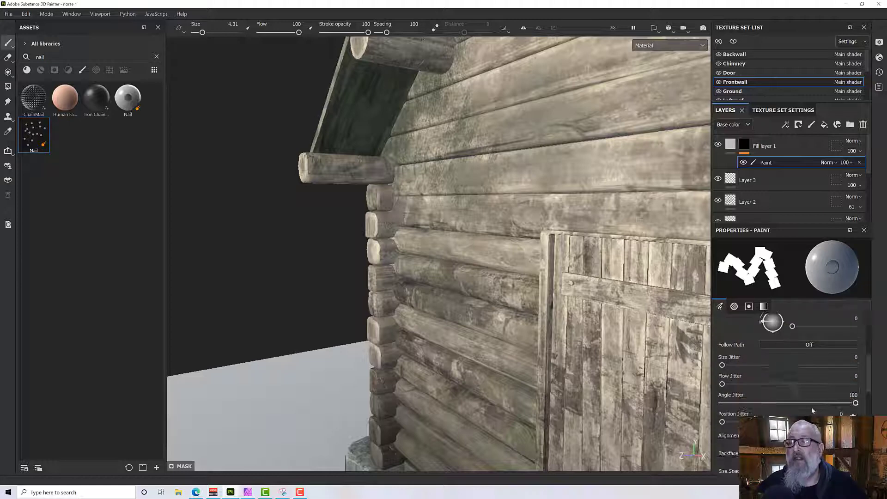
{"action": "left_click_drag", "start_coordinate": [838, 410], "coordinate": [806, 410]}
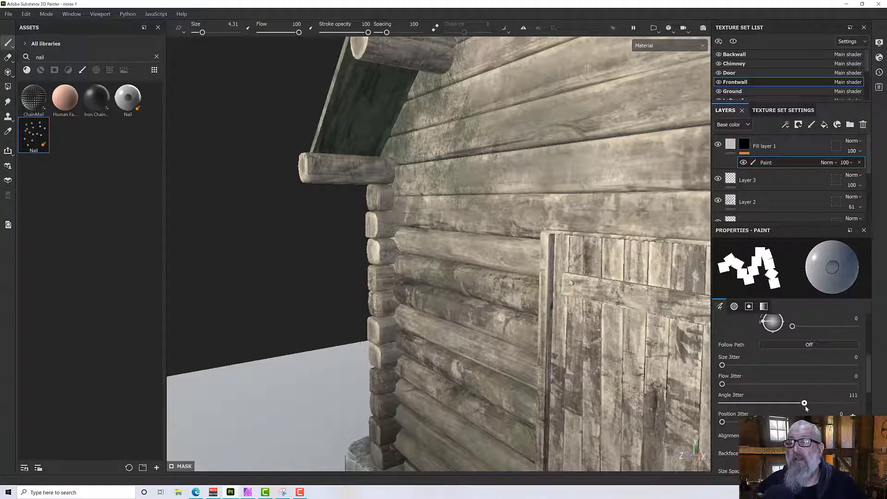
{"action": "scroll", "coordinate": [773, 372], "scroll_direction": "up", "scroll_amount": 2}
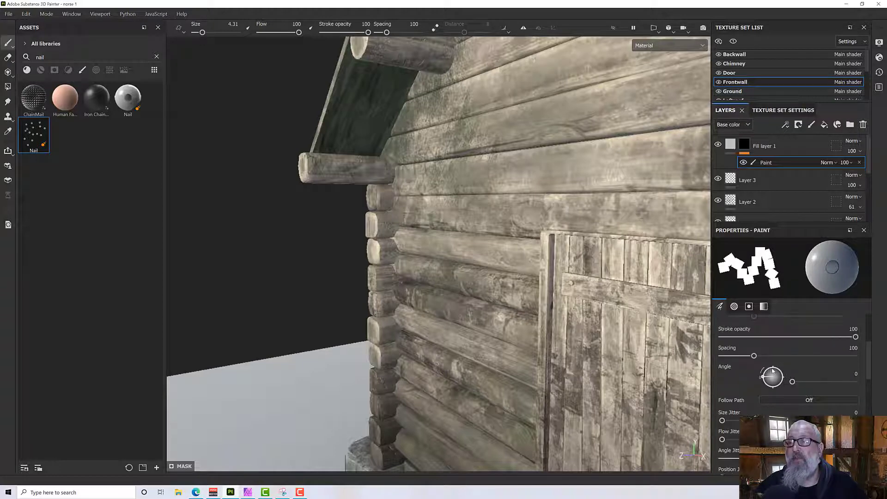
{"action": "left_click_drag", "start_coordinate": [753, 356], "coordinate": [732, 357]}
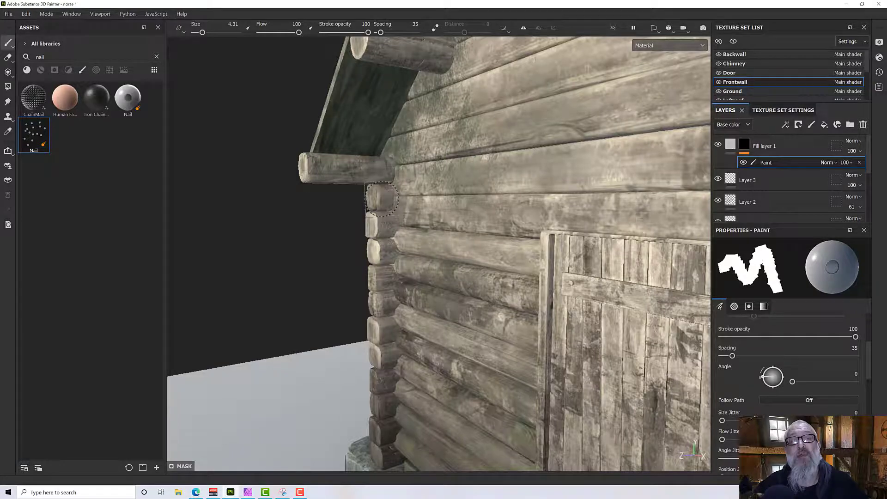
Stamp a nail on each log end in the outer column at the front wall's corner, from the roof down to the foundation stone.
{"action": "left_click_drag", "start_coordinate": [383, 199], "coordinate": [416, 231], "text": "alt"}
{"action": "scroll", "coordinate": [373, 199], "scroll_direction": "up", "scroll_amount": 4}
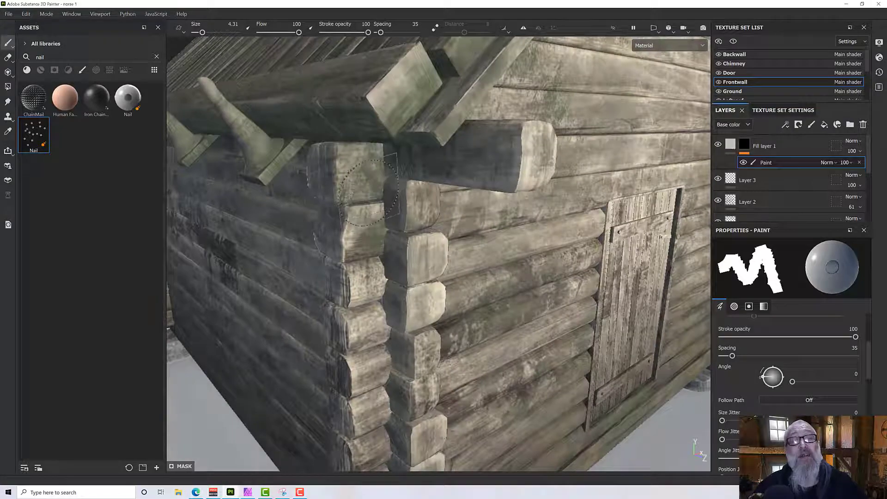
{"action": "mouse_move", "coordinate": [372, 198]}
{"action": "left_mouse_down", "text": "alt"}
{"action": "mouse_move", "coordinate": [365, 167]}
{"action": "mouse_move", "coordinate": [300, 148]}
{"action": "left_mouse_up", "text": "alt"}
{"action": "left_click", "coordinate": [366, 166]}
{"action": "left_click", "coordinate": [366, 240]}
{"action": "middle_click_drag", "start_coordinate": [368, 273], "coordinate": [369, 190], "text": "alt"}
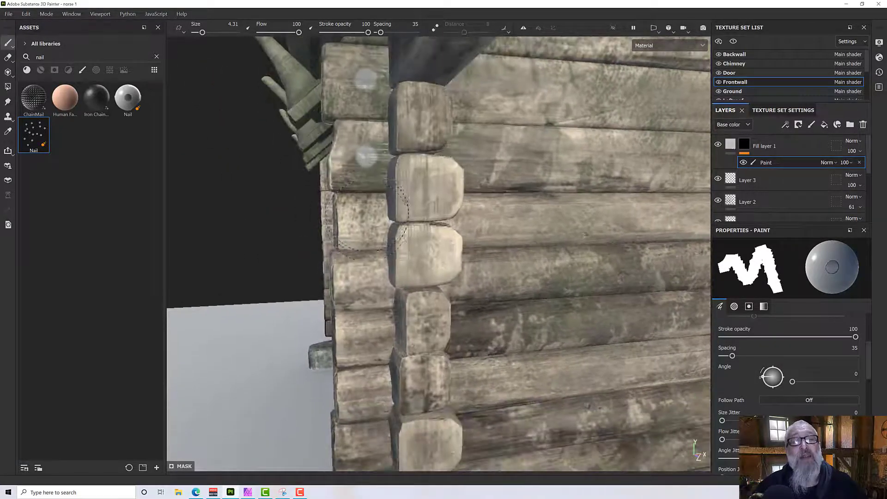
{"action": "left_click", "coordinate": [368, 221]}
{"action": "middle_click_drag", "start_coordinate": [373, 256], "coordinate": [373, 178], "text": "alt"}
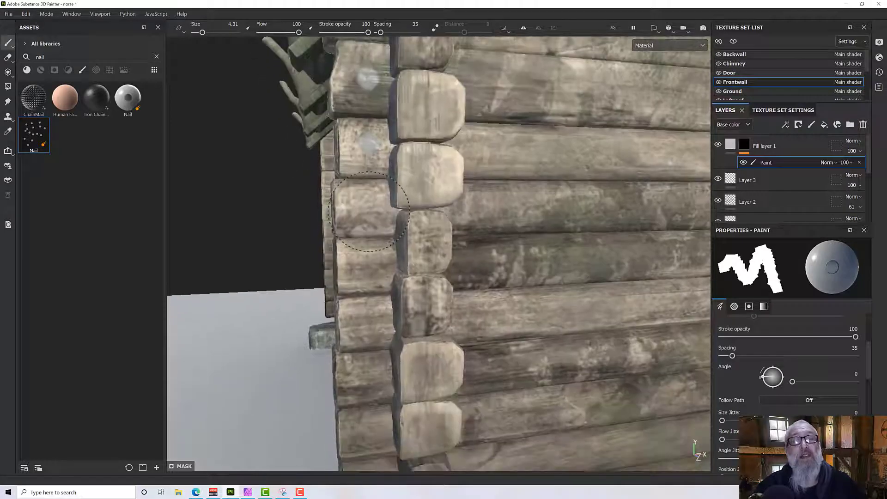
{"action": "left_click", "coordinate": [370, 215]}
{"action": "left_click", "coordinate": [374, 265]}
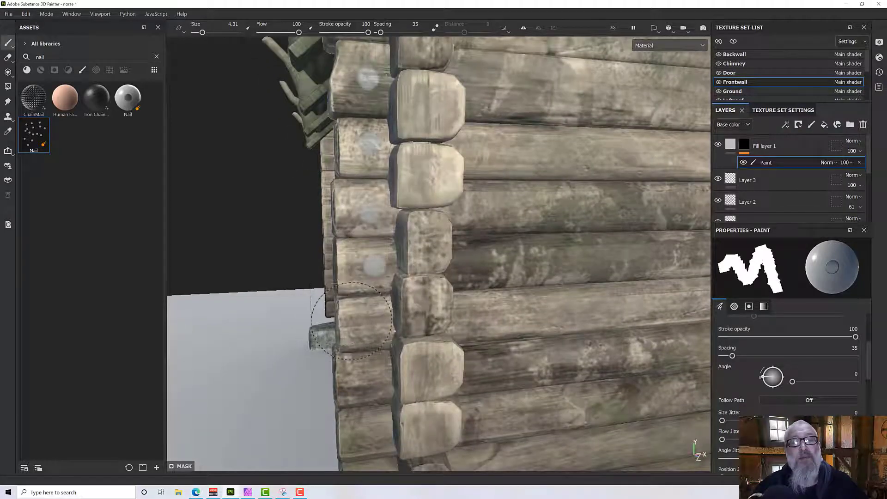
{"action": "middle_click_drag", "start_coordinate": [353, 322], "coordinate": [337, 279], "text": "alt"}
{"action": "left_click", "coordinate": [356, 292]}
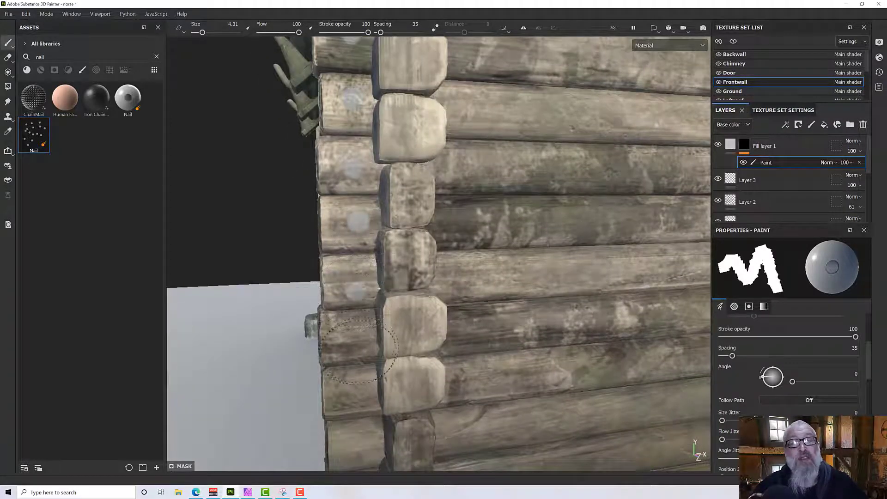
{"action": "key", "text": "ctrl+z"}
{"action": "left_click", "coordinate": [362, 285]}
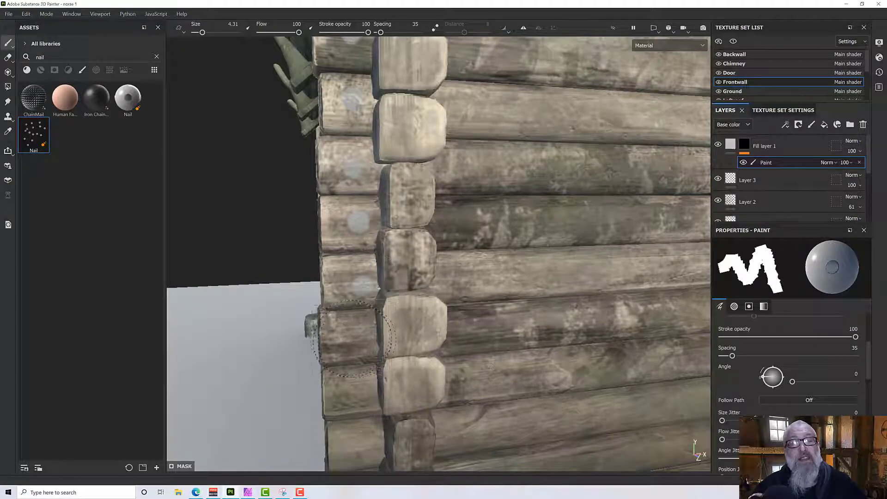
{"action": "middle_click_drag", "start_coordinate": [355, 349], "coordinate": [369, 220], "text": "alt"}
{"action": "left_click", "coordinate": [368, 276]}
{"action": "left_click_drag", "start_coordinate": [367, 341], "coordinate": [363, 318], "text": "alt"}
{"action": "left_click", "coordinate": [361, 322]}
{"action": "left_click", "coordinate": [358, 373]}
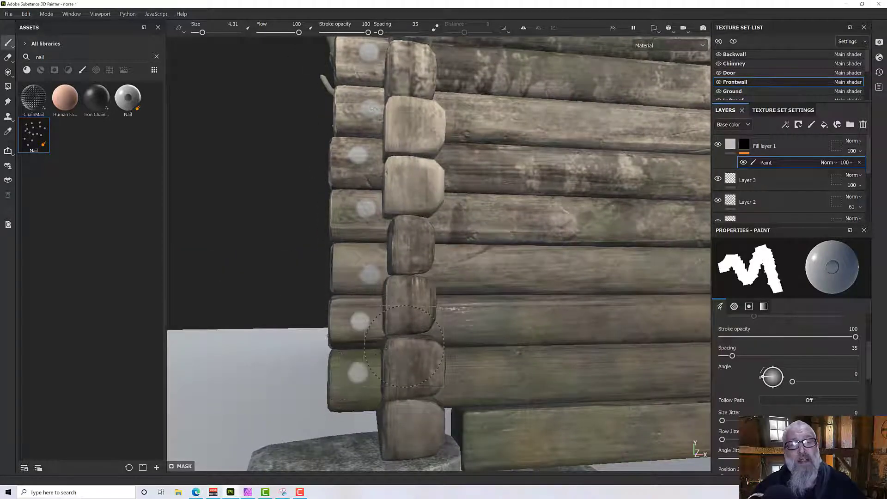
{"action": "mouse_move", "coordinate": [358, 373]}
{"action": "left_mouse_down", "text": "alt"}
{"action": "mouse_move", "coordinate": [464, 302]}
{"action": "mouse_move", "coordinate": [502, 296]}
{"action": "left_mouse_up", "text": "alt"}
{"action": "scroll", "coordinate": [463, 302], "scroll_direction": "down", "scroll_amount": 5}
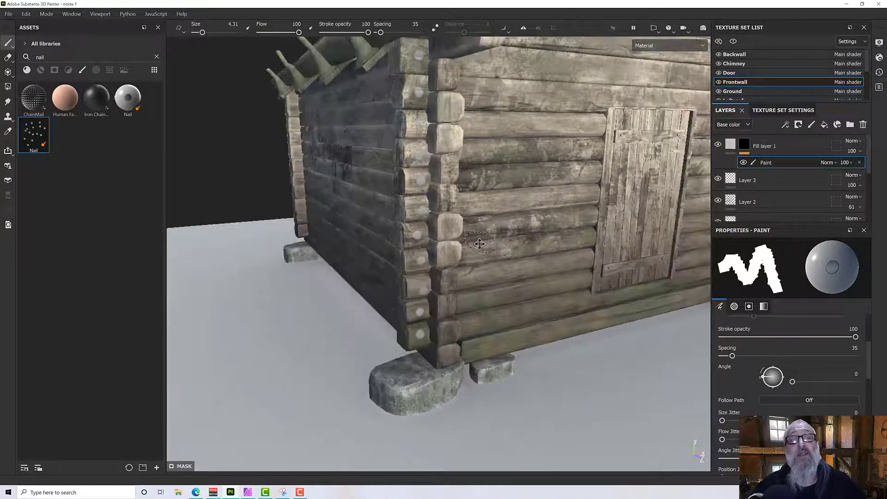
Select Fill layer 1's material content for editing instead of the paint effect on its mask.
{"action": "middle_click_drag", "start_coordinate": [479, 194], "coordinate": [447, 252], "text": "alt"}
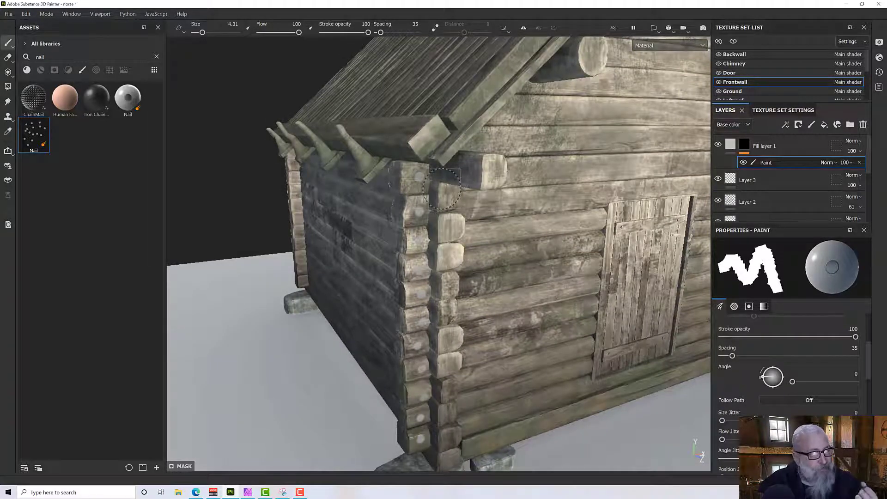
{"action": "scroll", "coordinate": [442, 189], "scroll_direction": "up", "scroll_amount": 5}
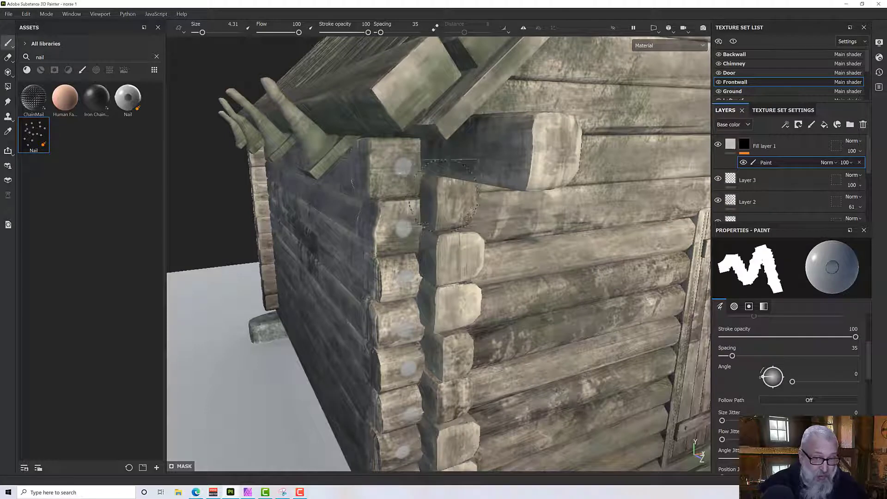
{"action": "left_click_drag", "start_coordinate": [461, 246], "coordinate": [453, 238], "text": "alt"}
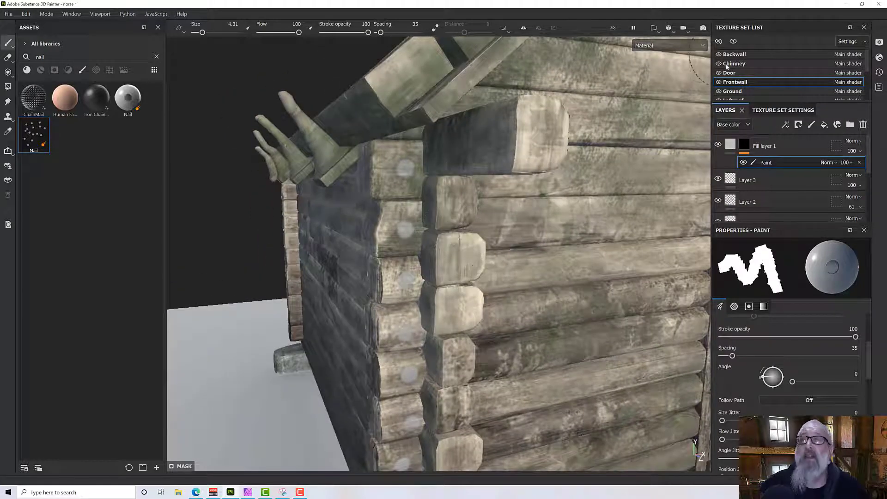
{"action": "left_click", "coordinate": [730, 149]}
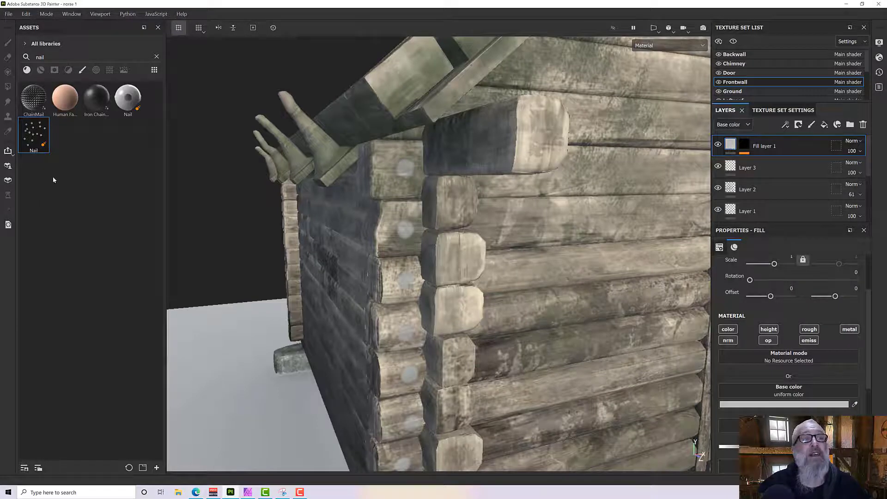
Search the materials and smart materials for "norse" to find a wood material for the nail fill layer.
{"action": "left_click", "coordinate": [157, 56]}
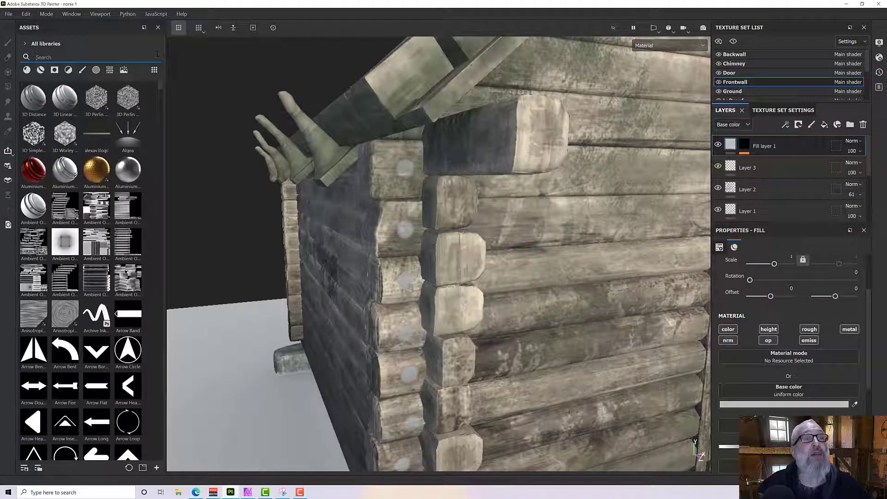
{"action": "left_click", "coordinate": [27, 70]}
{"action": "left_click", "coordinate": [49, 58]}
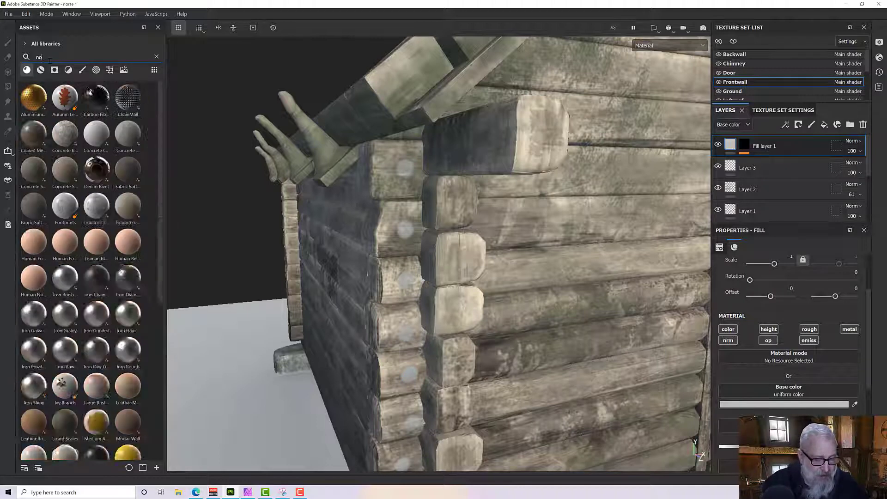
{"action": "type", "text": "norse"}
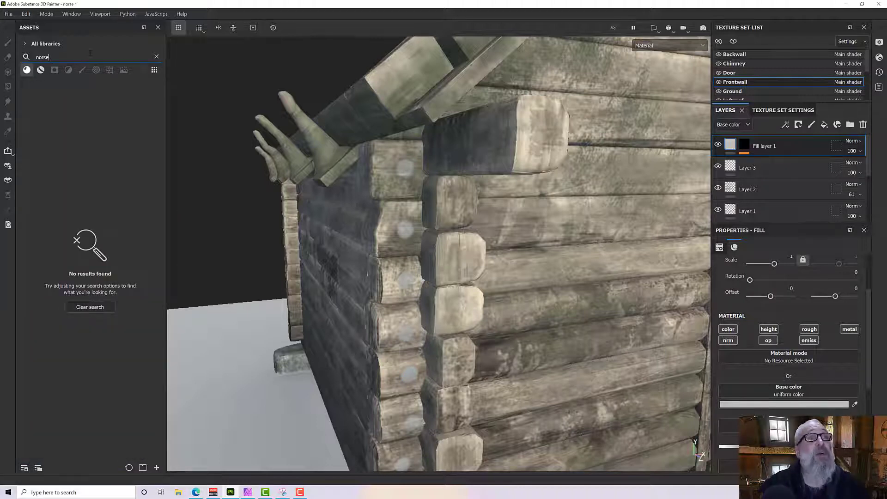
{"action": "left_click", "coordinate": [41, 70]}
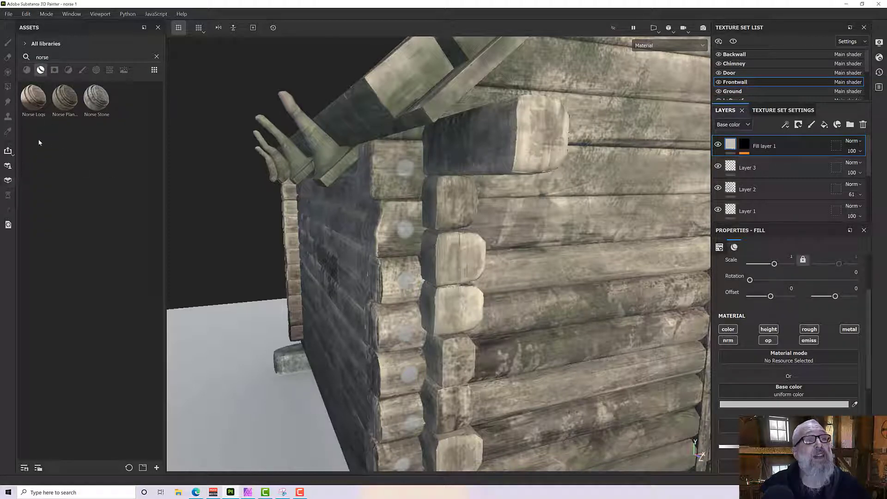
{"action": "left_click", "coordinate": [35, 107]}
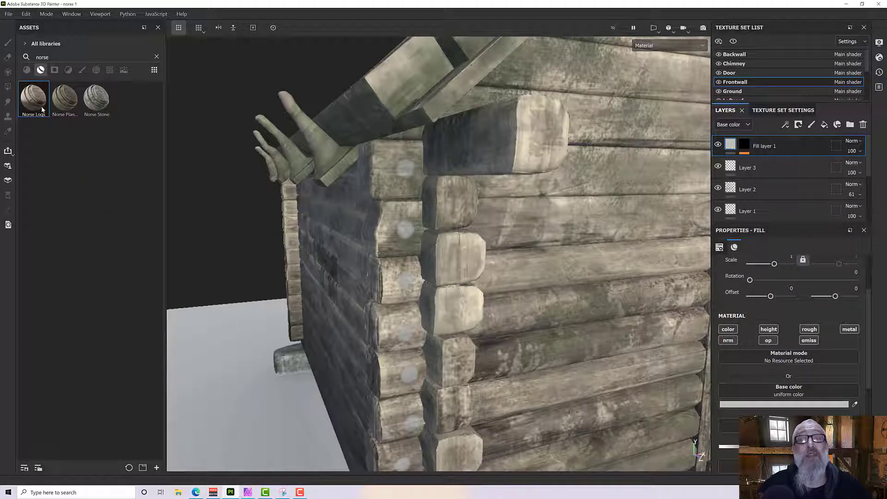
{"action": "mouse_move", "coordinate": [42, 110]}
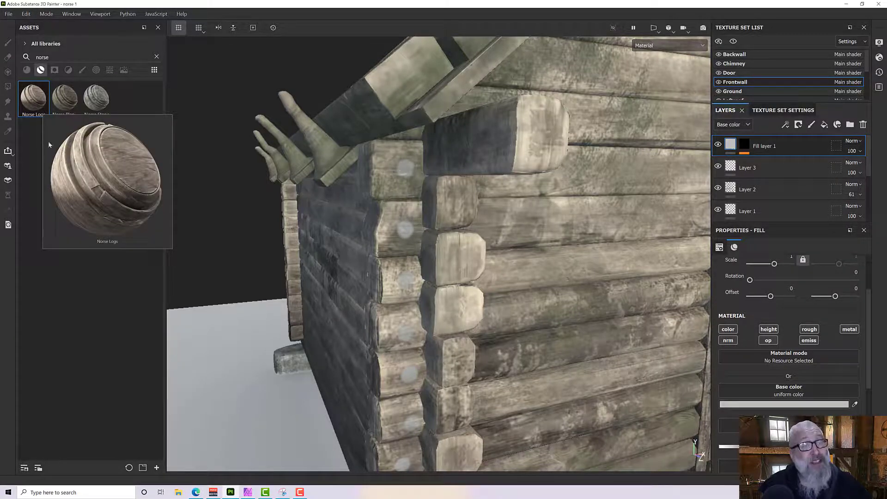
{"action": "left_click", "coordinate": [27, 70]}
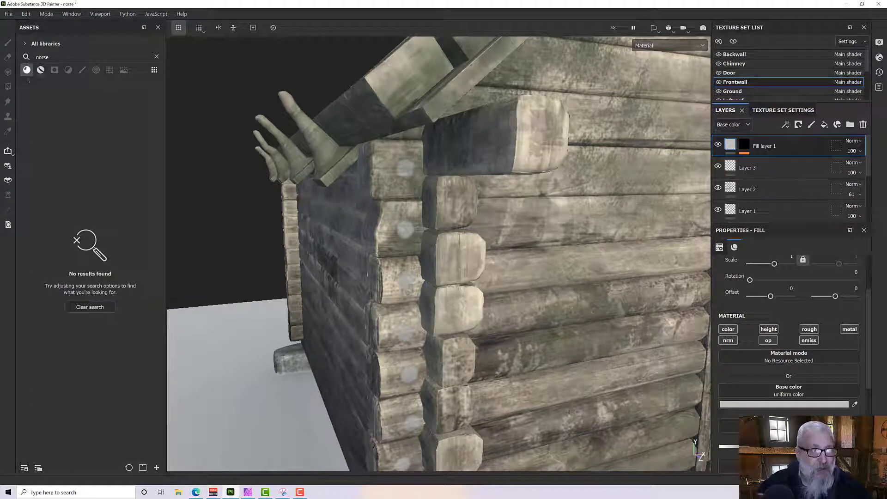
Search the materials for "wood" and assign Wood Rough to Fill layer 1.
{"action": "left_click", "coordinate": [157, 57]}
{"action": "scroll", "coordinate": [69, 121], "scroll_direction": "down", "scroll_amount": 10}
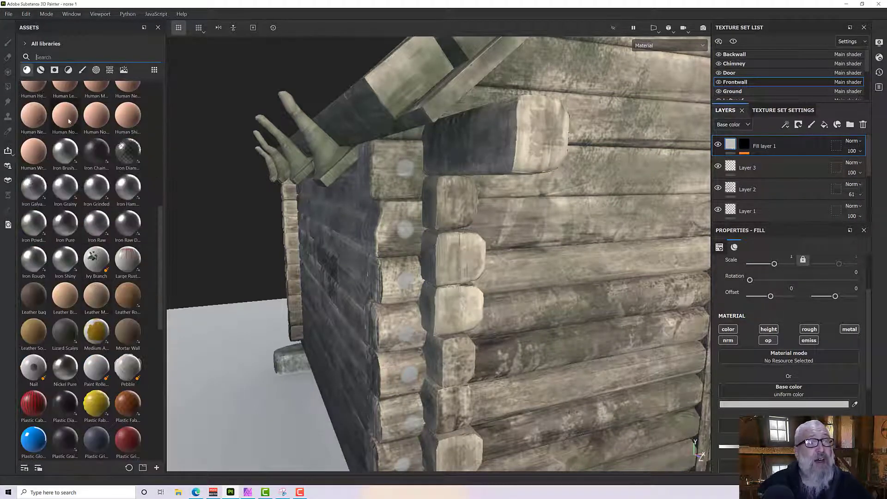
{"action": "left_click", "coordinate": [49, 58]}
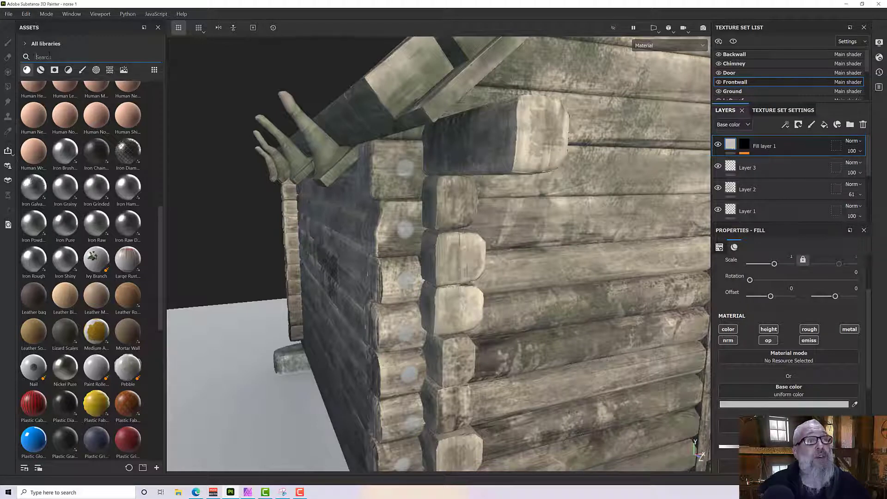
{"action": "type", "text": "wood"}
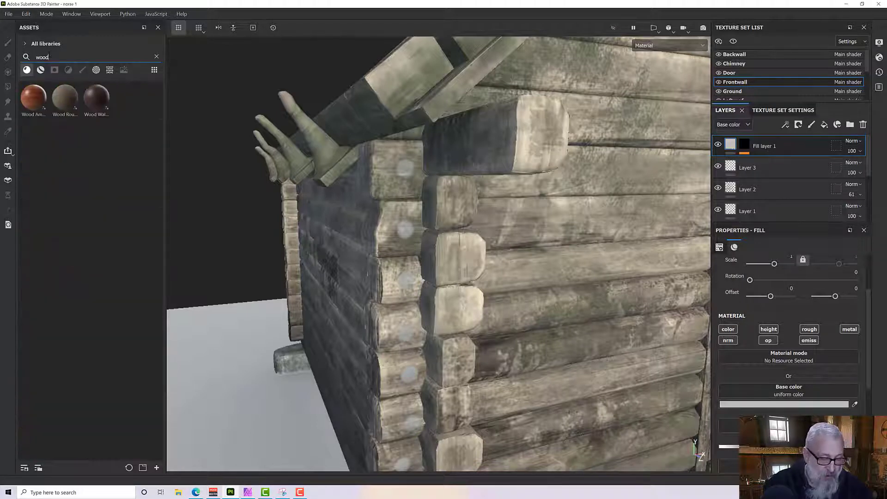
{"action": "left_click", "coordinate": [63, 105]}
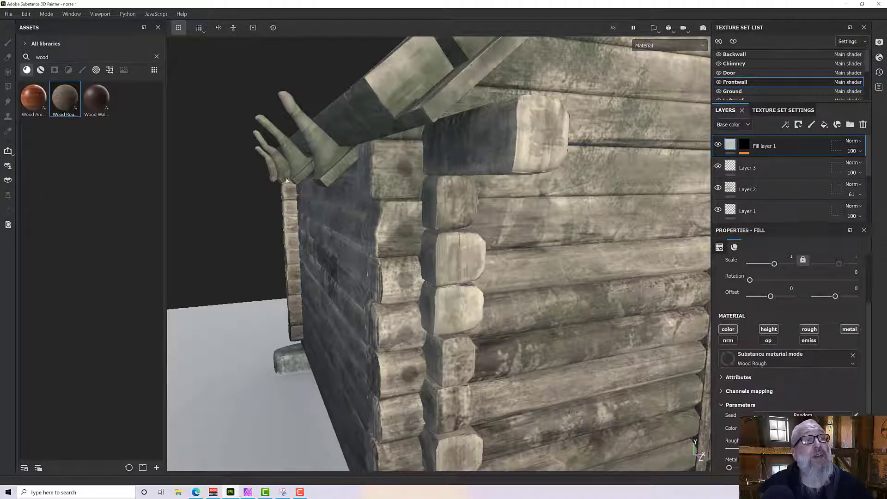
Set the Wood Rough color of Fill layer 1 to the saved light tan swatch, 8D7B60.
{"action": "left_click_drag", "start_coordinate": [638, 296], "coordinate": [599, 313], "text": "alt"}
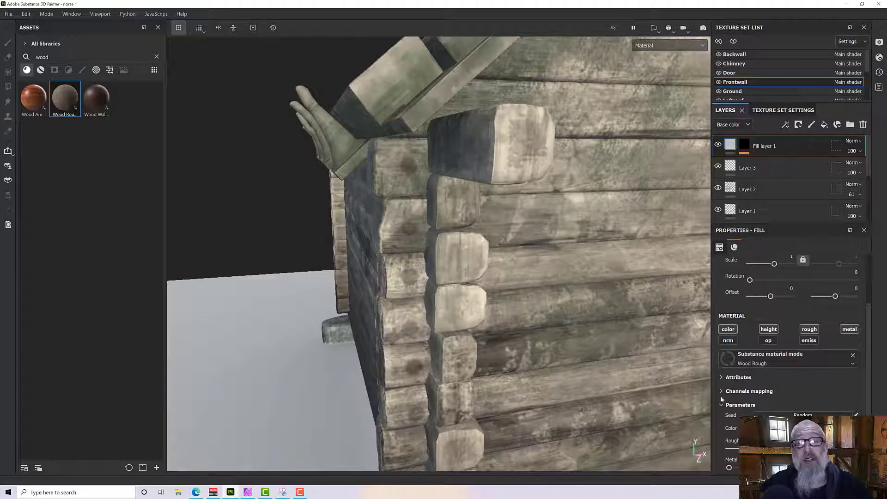
{"action": "scroll", "coordinate": [806, 395], "scroll_direction": "down", "scroll_amount": 2}
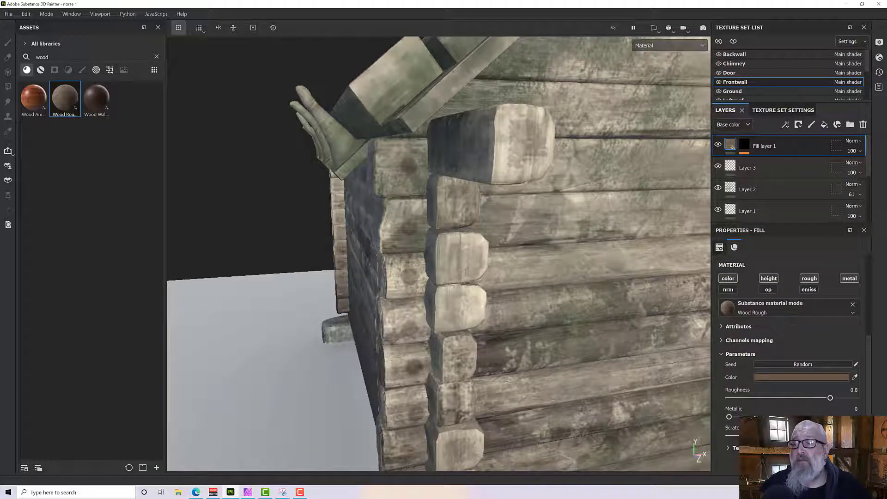
{"action": "left_click", "coordinate": [780, 377]}
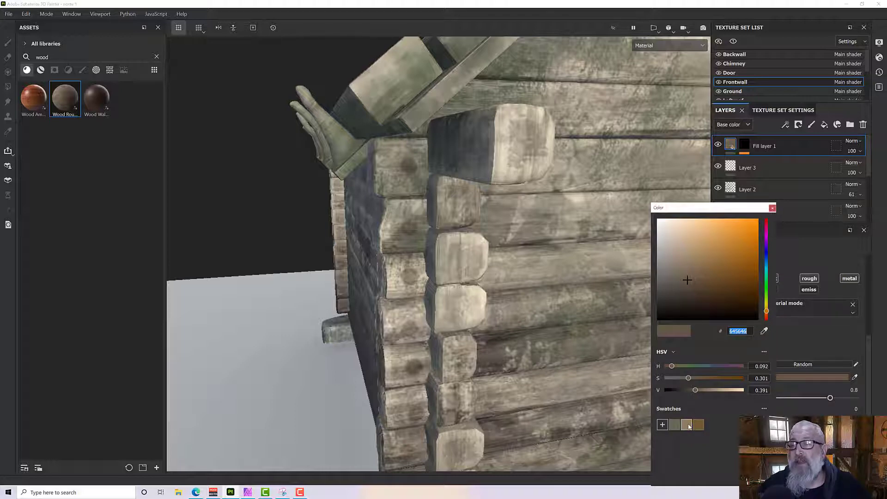
{"action": "left_click", "coordinate": [688, 426]}
{"action": "left_click", "coordinate": [698, 430]}
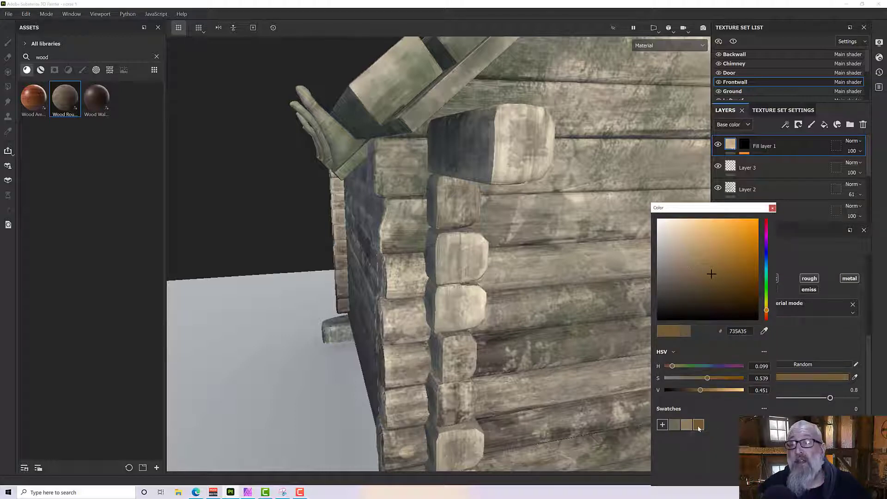
{"action": "left_click", "coordinate": [686, 428]}
{"action": "left_click_drag", "start_coordinate": [494, 296], "coordinate": [515, 283], "text": "alt"}
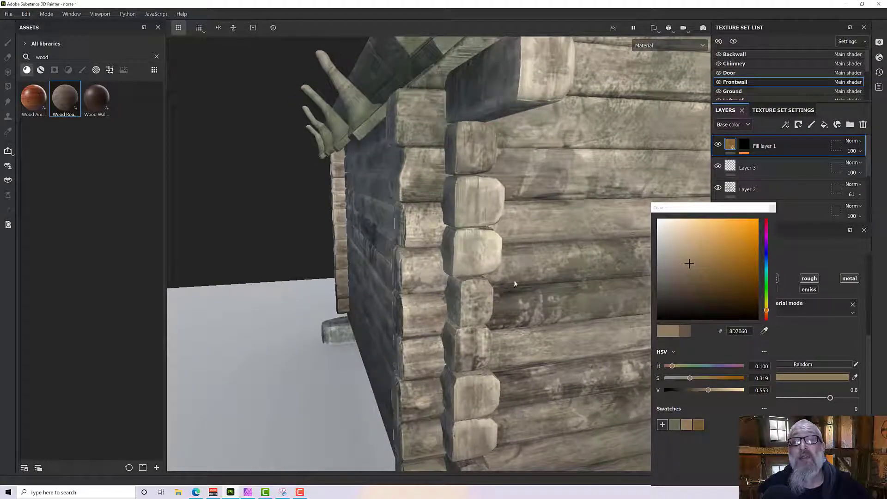
Add a fill effect to Fill layer 1's content and leave only its height channel enabled.
{"action": "right_click", "coordinate": [730, 145]}
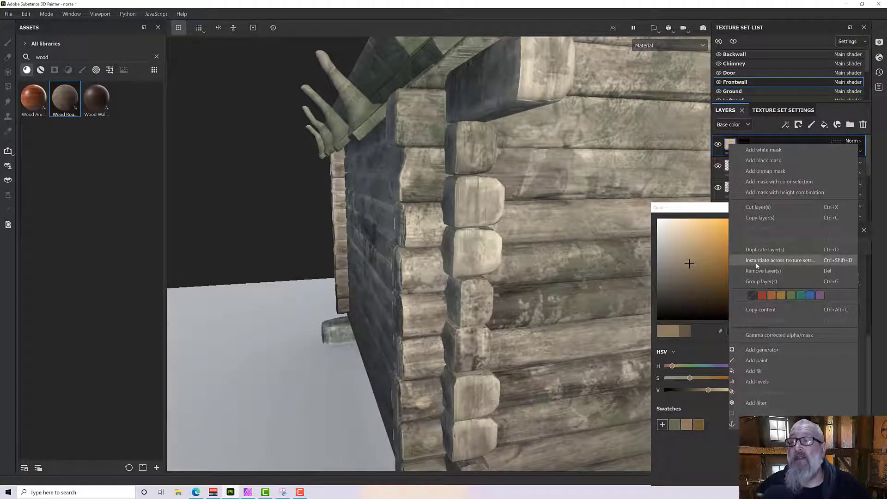
{"action": "left_click", "coordinate": [769, 371]}
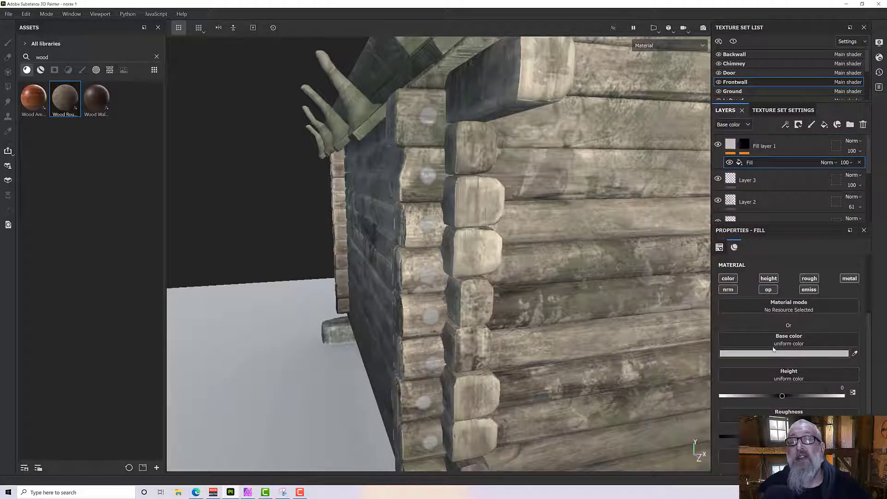
{"action": "left_click", "coordinate": [728, 278]}
{"action": "left_click", "coordinate": [768, 290]}
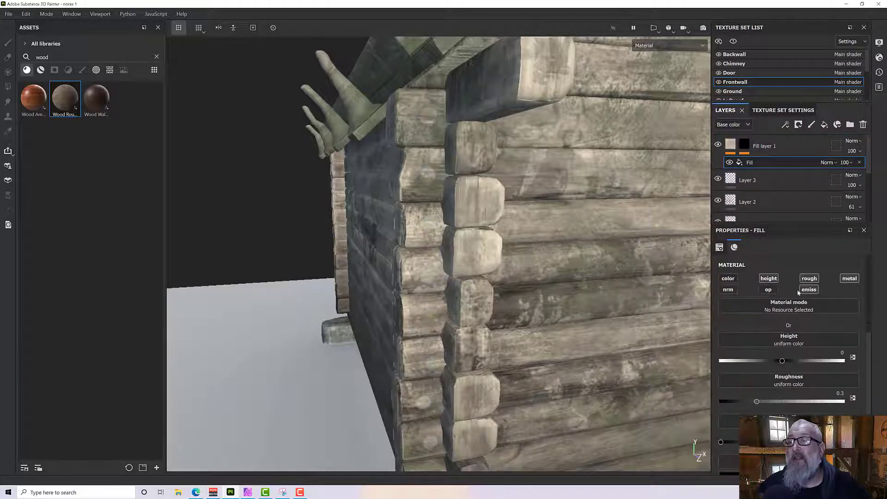
{"action": "left_click", "coordinate": [809, 289]}
{"action": "left_click", "coordinate": [809, 279]}
{"action": "left_click", "coordinate": [849, 278]}
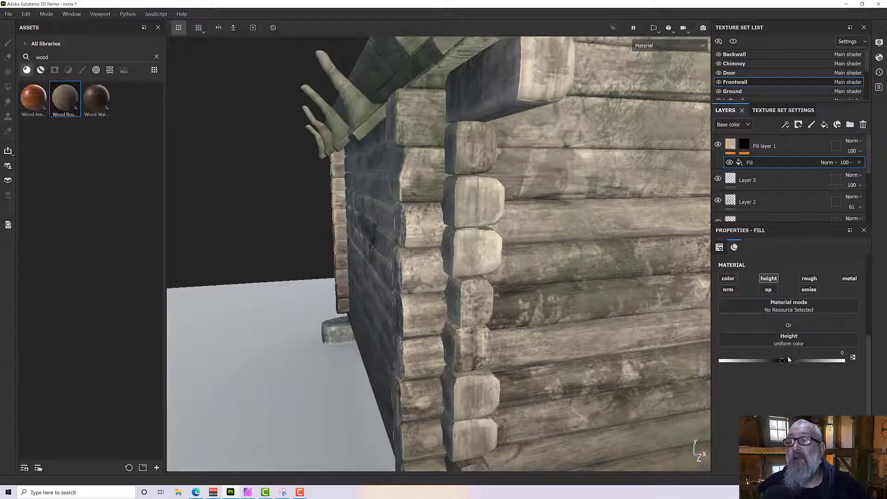
Raise the fill effect's height to 0.2206 and inspect the embossed nails around the cabin corner and front wall.
{"action": "left_click_drag", "start_coordinate": [783, 361], "coordinate": [796, 364]}
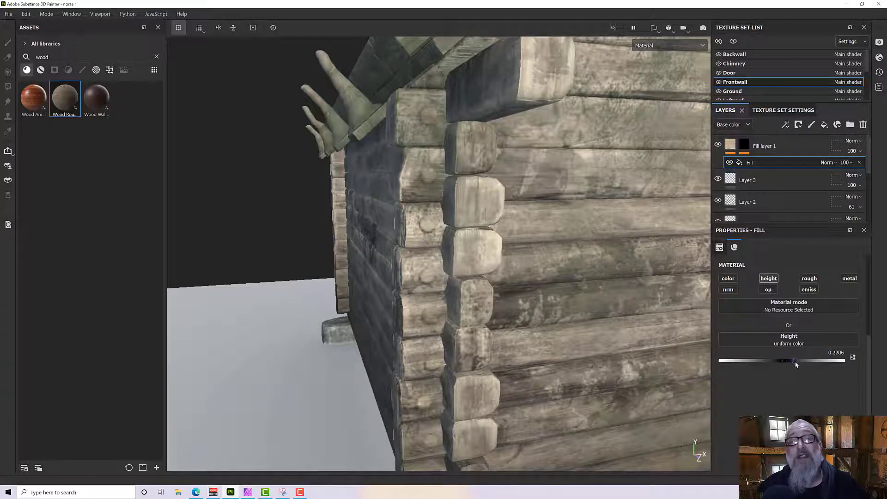
{"action": "left_click_drag", "start_coordinate": [600, 313], "coordinate": [626, 315], "text": "alt"}
{"action": "scroll", "coordinate": [579, 293], "scroll_direction": "down", "scroll_amount": 5}
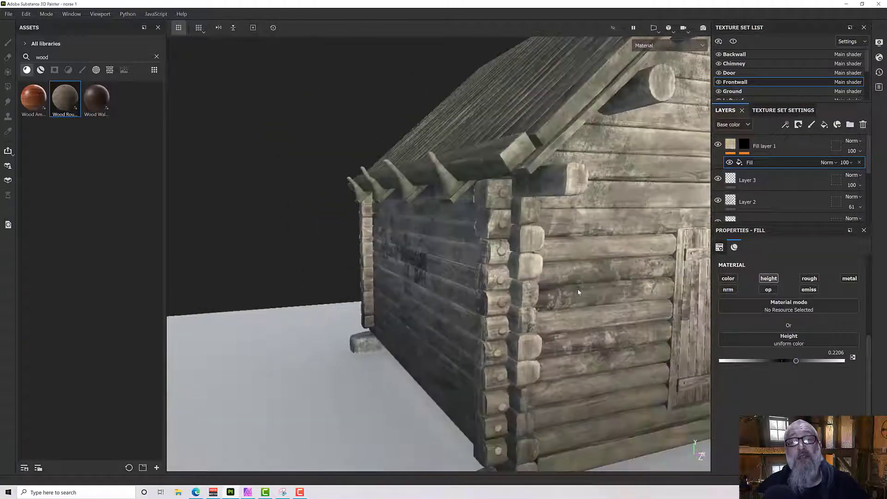
{"action": "left_click_drag", "start_coordinate": [576, 291], "coordinate": [455, 287], "text": "alt"}
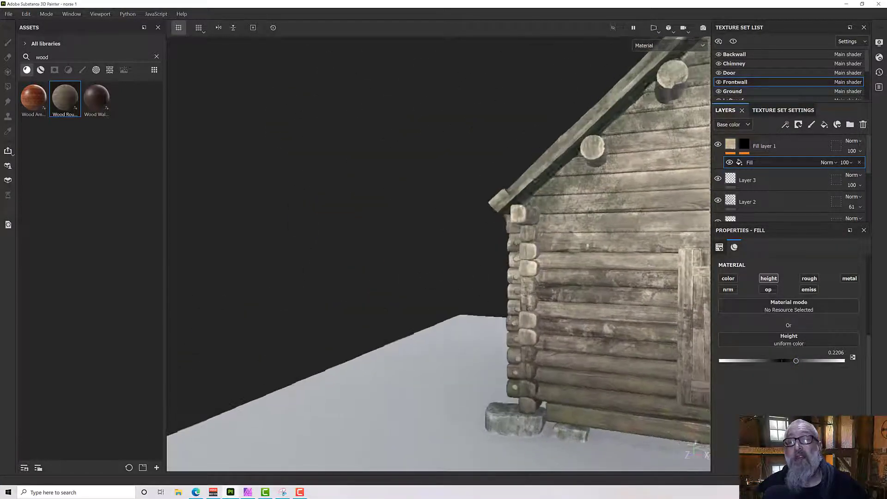
{"action": "middle_click_drag", "start_coordinate": [591, 241], "coordinate": [456, 234], "text": "alt"}
{"action": "left_click_drag", "start_coordinate": [455, 234], "coordinate": [442, 214], "text": "alt"}
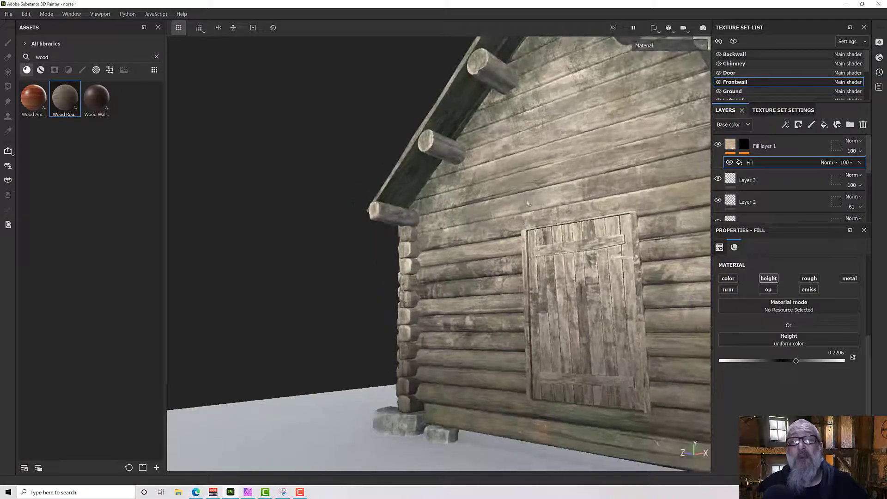
Select the mask's paint effect on Fill layer 1 and stamp nails on the gable planks along the left roof slope toward the peak.
{"action": "left_click", "coordinate": [747, 144]}
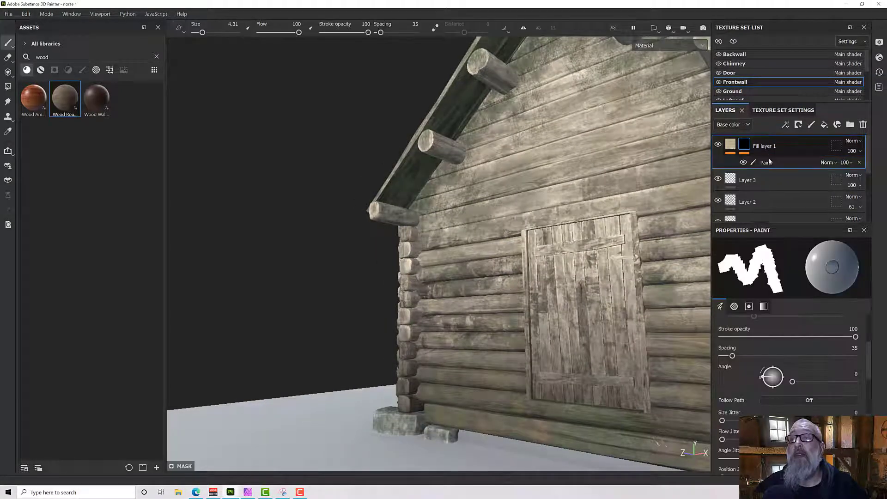
{"action": "left_click", "coordinate": [772, 164]}
{"action": "mouse_move", "coordinate": [543, 169]}
{"action": "left_mouse_down", "text": "alt"}
{"action": "mouse_move", "coordinate": [504, 164]}
{"action": "mouse_move", "coordinate": [613, 218]}
{"action": "mouse_move", "coordinate": [702, 215]}
{"action": "left_mouse_up", "text": "alt"}
{"action": "scroll", "coordinate": [497, 168], "scroll_direction": "up", "scroll_amount": 5}
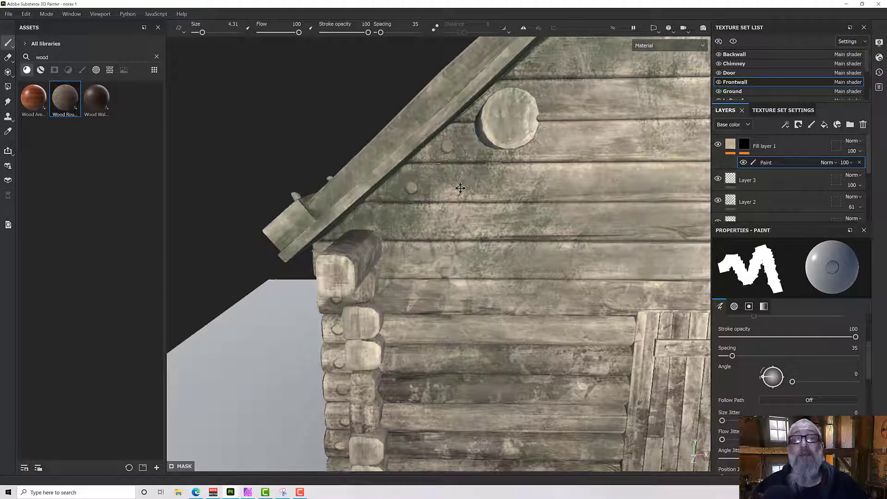
{"action": "middle_click_drag", "start_coordinate": [459, 190], "coordinate": [454, 202], "text": "alt"}
{"action": "middle_click_drag", "start_coordinate": [520, 199], "coordinate": [401, 298], "text": "alt"}
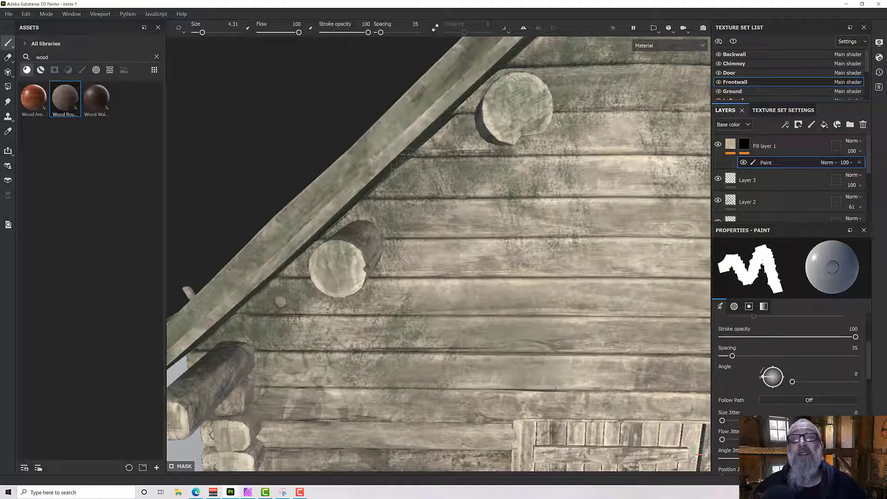
{"action": "middle_click_drag", "start_coordinate": [482, 180], "coordinate": [638, 54], "text": "alt"}
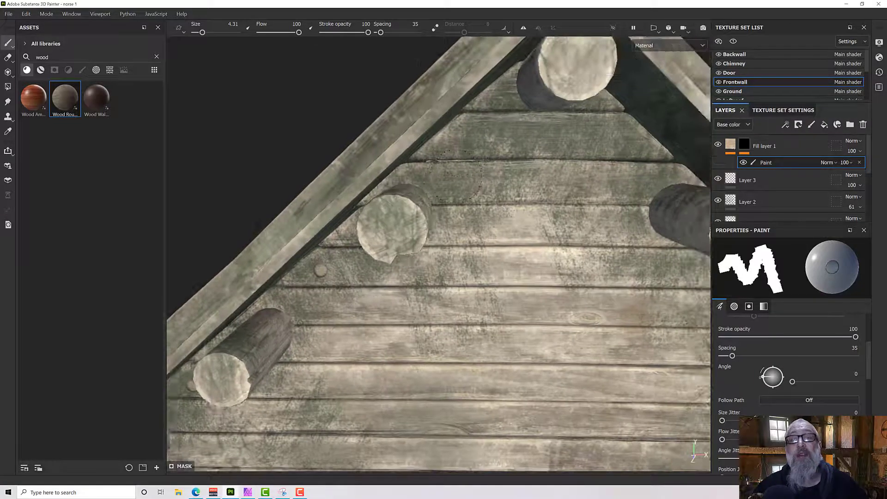
Stamp nails on the gable planks along the right roof slope and on the upper front wall logs beside the right corner.
{"action": "left_click_drag", "start_coordinate": [458, 136], "coordinate": [388, 122], "text": "alt"}
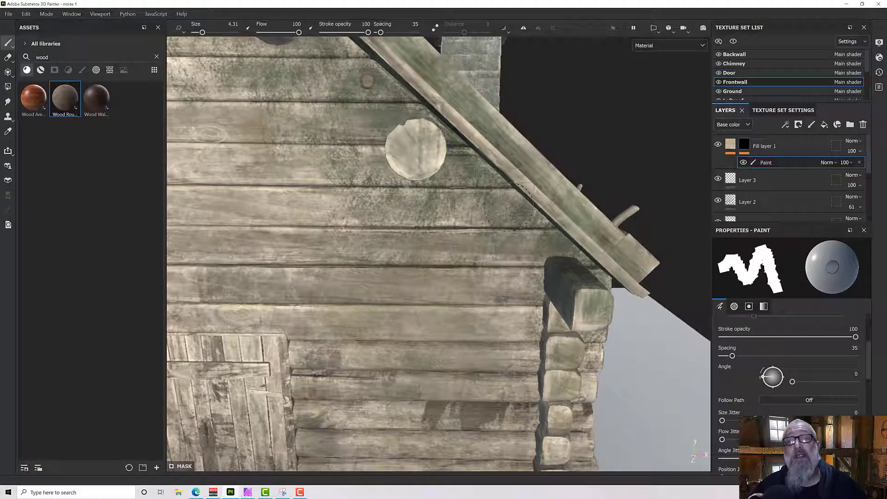
{"action": "left_click_drag", "start_coordinate": [508, 205], "coordinate": [488, 171], "text": "alt"}
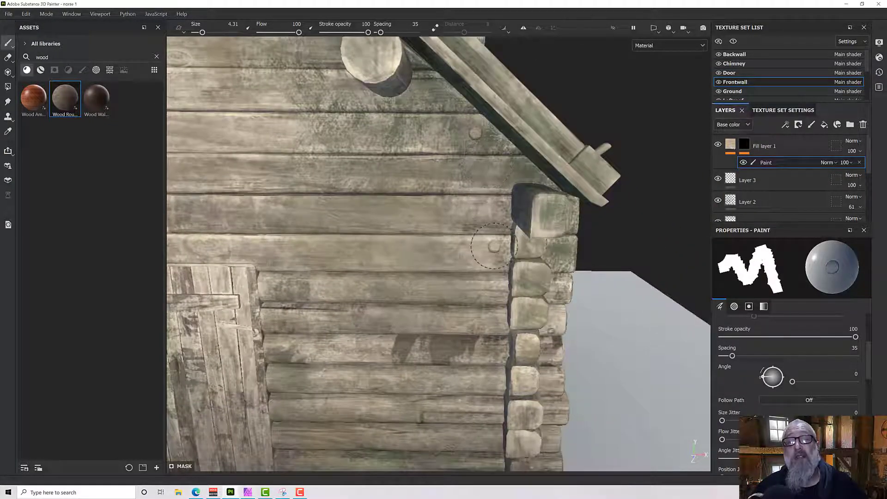
{"action": "left_click_drag", "start_coordinate": [494, 246], "coordinate": [481, 206], "text": "alt"}
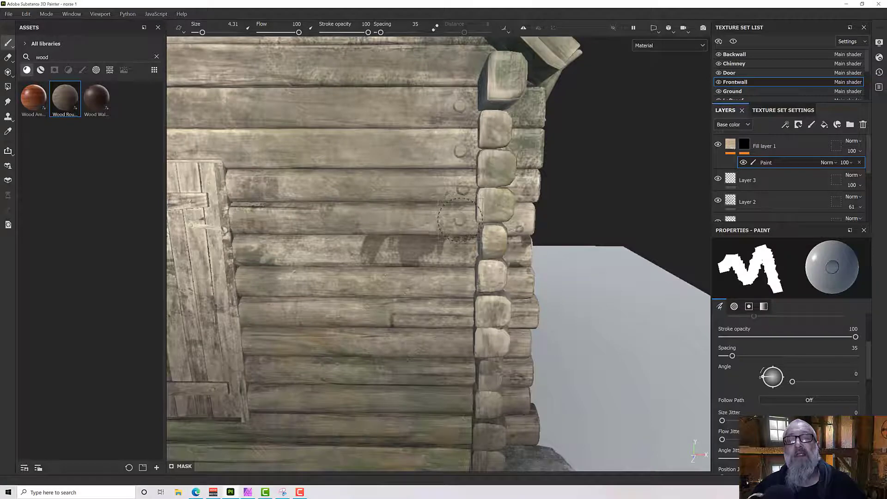
Stamp nails on the lower front wall logs beside the right corner and on the wall's outer log ends there.
{"action": "middle_click_drag", "start_coordinate": [467, 276], "coordinate": [446, 131], "text": "alt"}
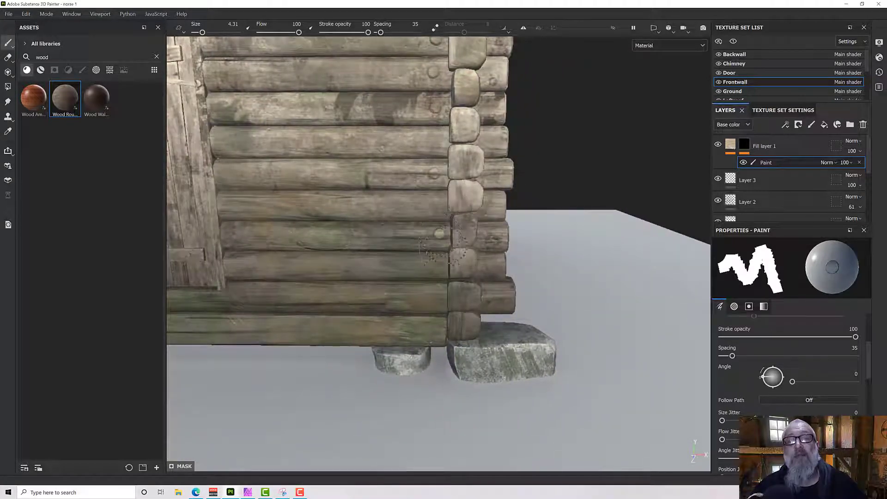
{"action": "left_click_drag", "start_coordinate": [428, 295], "coordinate": [486, 171], "text": "alt"}
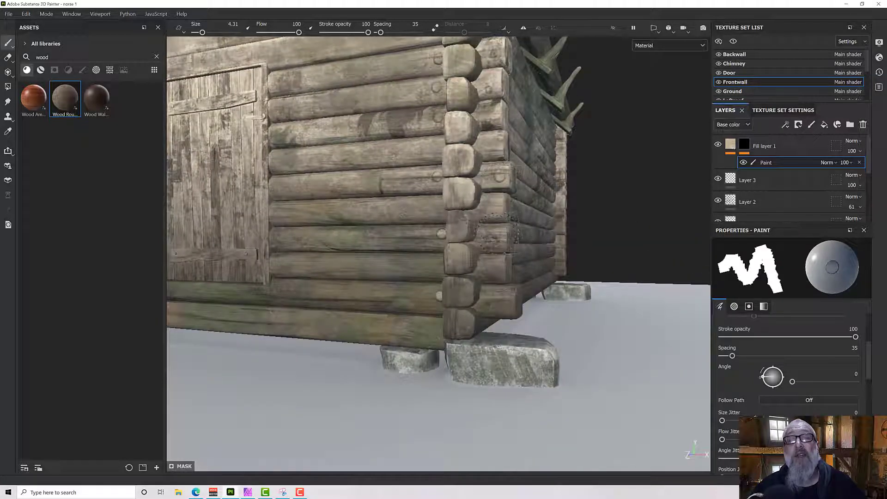
{"action": "left_click_drag", "start_coordinate": [497, 213], "coordinate": [507, 267], "text": "alt"}
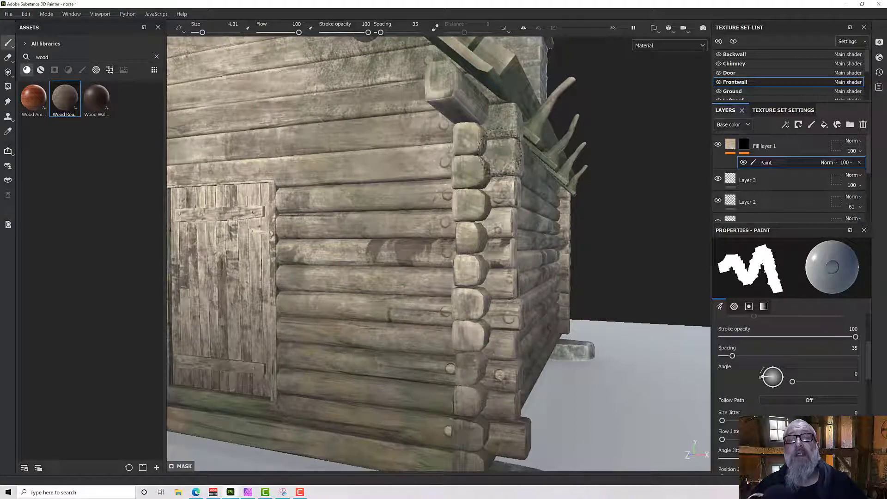
Examine the front wall's nails and compare them with the round pegs on the door's upper crossbar up close.
{"action": "left_click_drag", "start_coordinate": [605, 189], "coordinate": [546, 235], "text": "alt"}
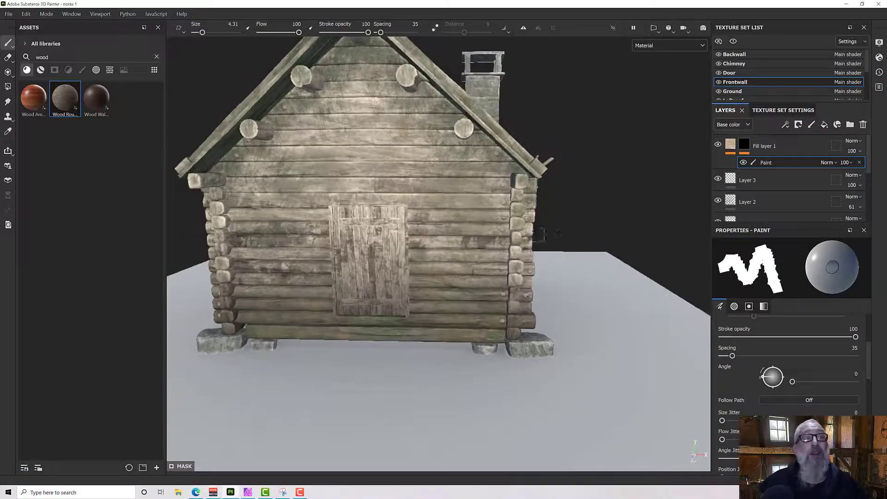
{"action": "mouse_move", "coordinate": [305, 206]}
{"action": "left_mouse_down", "text": "alt"}
{"action": "mouse_move", "coordinate": [311, 168]}
{"action": "mouse_move", "coordinate": [369, 162]}
{"action": "left_mouse_up", "text": "alt"}
{"action": "scroll", "coordinate": [356, 259], "scroll_direction": "up", "scroll_amount": 8}
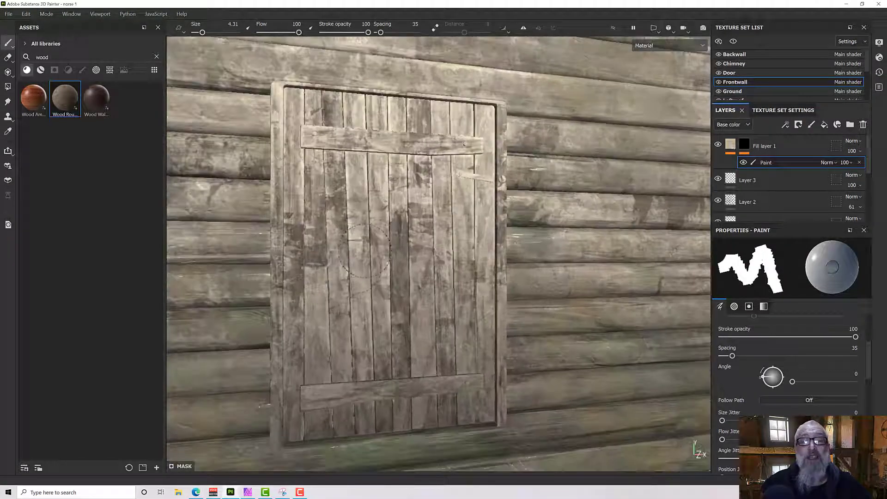
{"action": "mouse_move", "coordinate": [357, 255]}
{"action": "left_mouse_down", "text": "alt"}
{"action": "mouse_move", "coordinate": [324, 246]}
{"action": "mouse_move", "coordinate": [298, 253]}
{"action": "mouse_move", "coordinate": [319, 235]}
{"action": "mouse_move", "coordinate": [352, 254]}
{"action": "left_mouse_up", "text": "alt"}
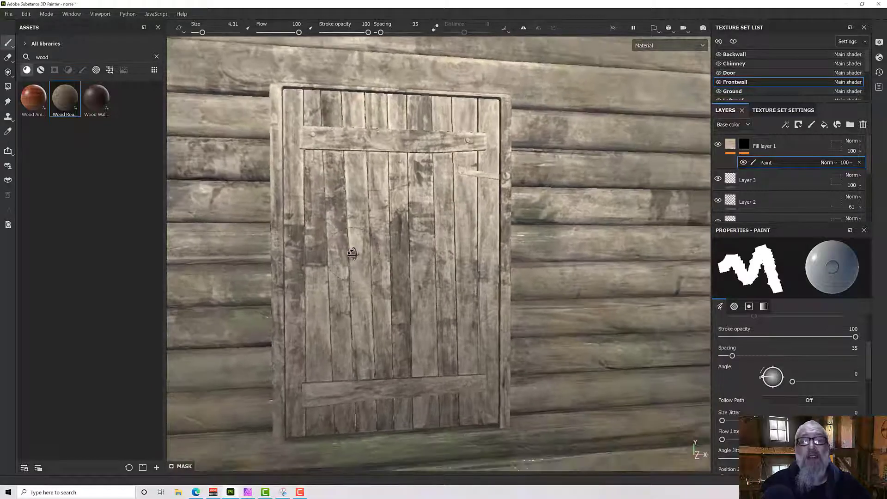
{"action": "scroll", "coordinate": [353, 254], "scroll_direction": "down", "scroll_amount": 7}
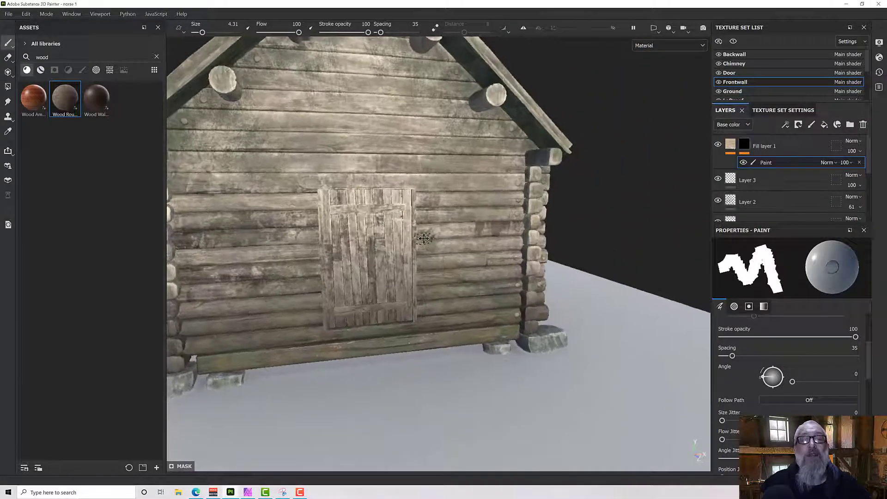
{"action": "middle_click_drag", "start_coordinate": [424, 239], "coordinate": [508, 242], "text": "alt"}
{"action": "mouse_move", "coordinate": [411, 226]}
{"action": "left_mouse_down", "text": "alt"}
{"action": "mouse_move", "coordinate": [444, 215]}
{"action": "mouse_move", "coordinate": [428, 218]}
{"action": "left_mouse_up", "text": "alt"}
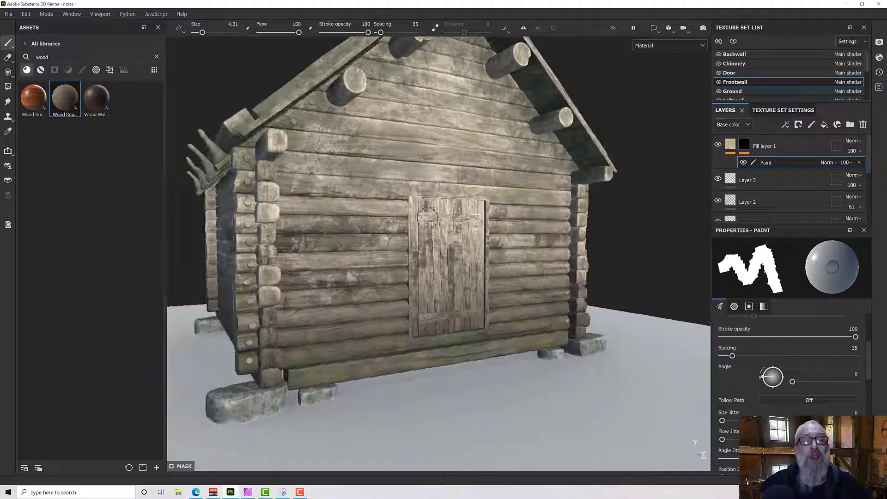
{"action": "scroll", "coordinate": [428, 218], "scroll_direction": "up", "scroll_amount": 10}
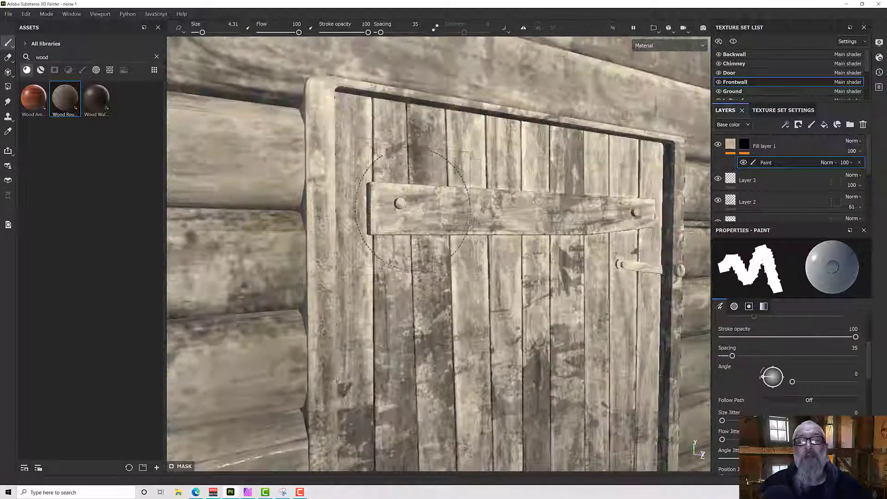
{"action": "scroll", "coordinate": [413, 211], "scroll_direction": "up", "scroll_amount": 6}
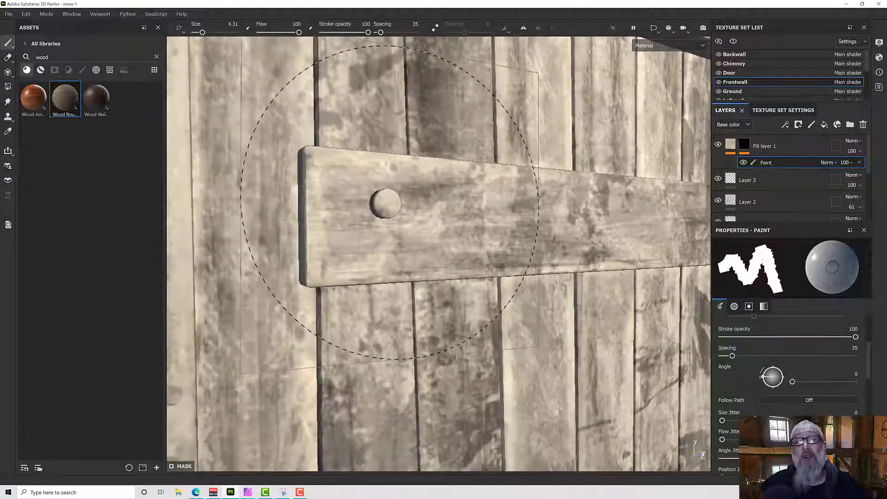
{"action": "scroll", "coordinate": [390, 202], "scroll_direction": "up", "scroll_amount": 3}
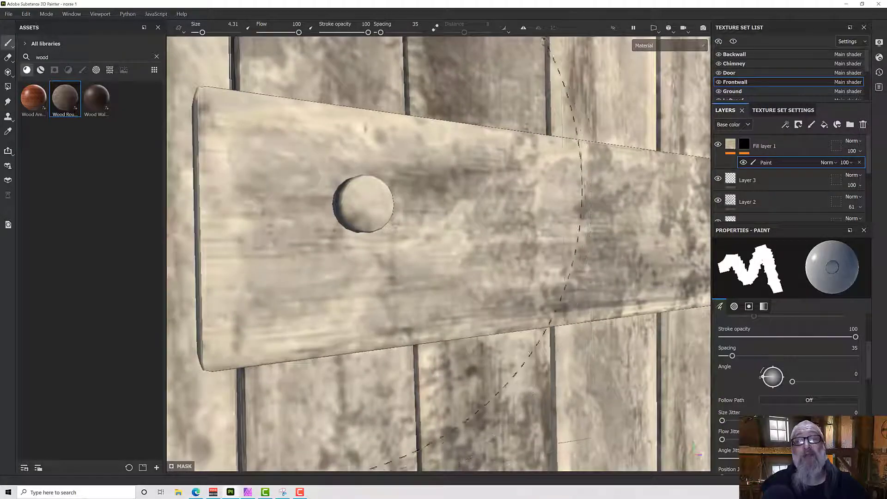
{"action": "scroll", "coordinate": [370, 204], "scroll_direction": "down", "scroll_amount": 8}
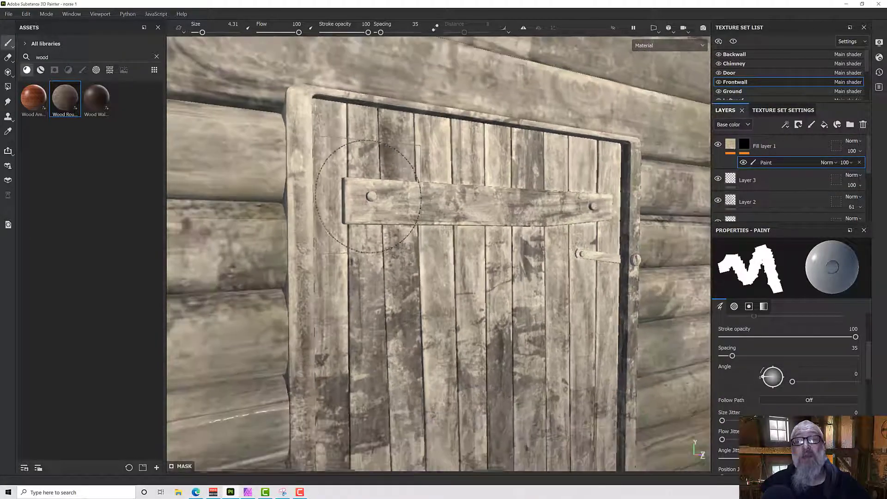
{"action": "scroll", "coordinate": [370, 201], "scroll_direction": "down", "scroll_amount": 4}
{"action": "scroll", "coordinate": [394, 213], "scroll_direction": "up", "scroll_amount": 3}
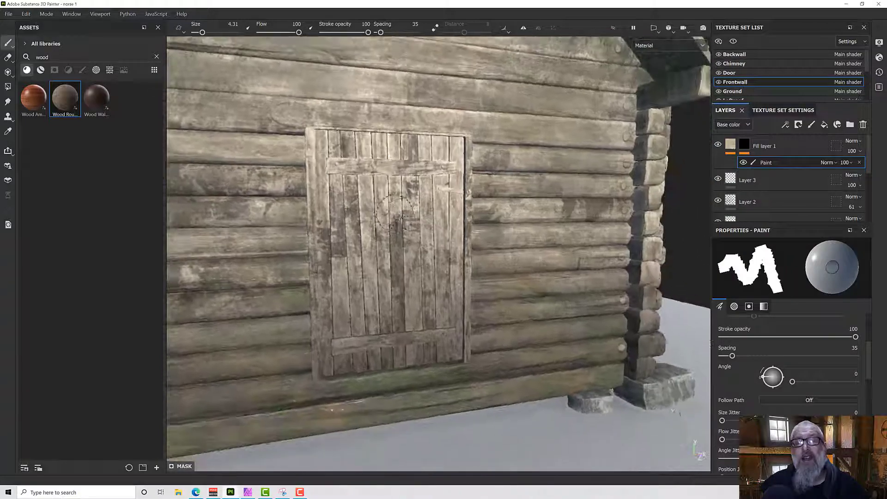
Review the nail details across the door surround, gable and both corners from the front and at an angle.
{"action": "left_click_drag", "start_coordinate": [396, 222], "coordinate": [377, 240], "text": "alt"}
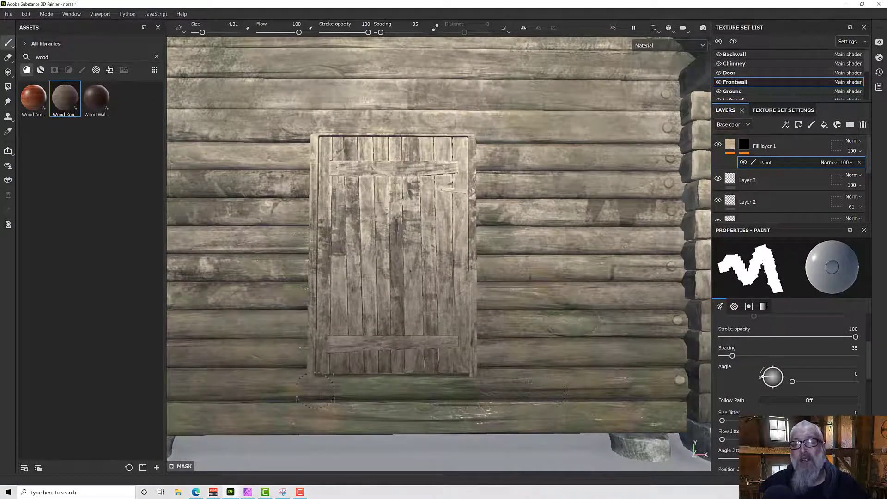
{"action": "scroll", "coordinate": [494, 327], "scroll_direction": "down", "scroll_amount": 6}
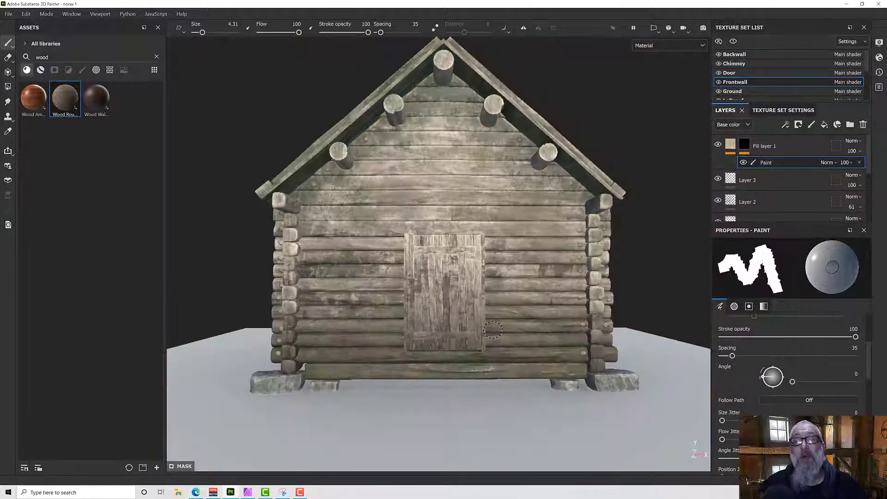
{"action": "left_click_drag", "start_coordinate": [494, 327], "coordinate": [544, 327], "text": "alt"}
{"action": "left_click_drag", "start_coordinate": [372, 304], "coordinate": [354, 298], "text": "alt"}
{"action": "scroll", "coordinate": [396, 227], "scroll_direction": "up", "scroll_amount": 3}
{"action": "mouse_move", "coordinate": [409, 235]}
{"action": "left_mouse_down", "text": "alt"}
{"action": "mouse_move", "coordinate": [400, 246]}
{"action": "mouse_move", "coordinate": [422, 237]}
{"action": "left_mouse_up", "text": "alt"}
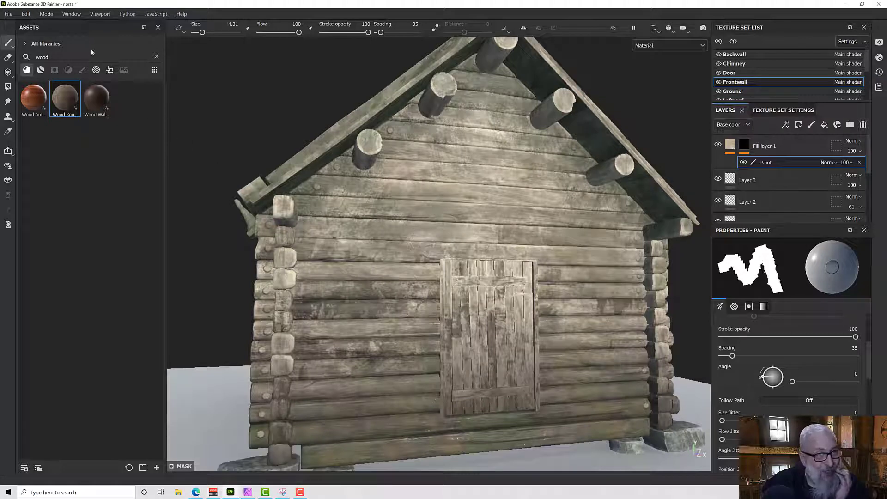
Clear the wood search from the asset library and view the whole cabin from its right front corner.
{"action": "left_click", "coordinate": [156, 57]}
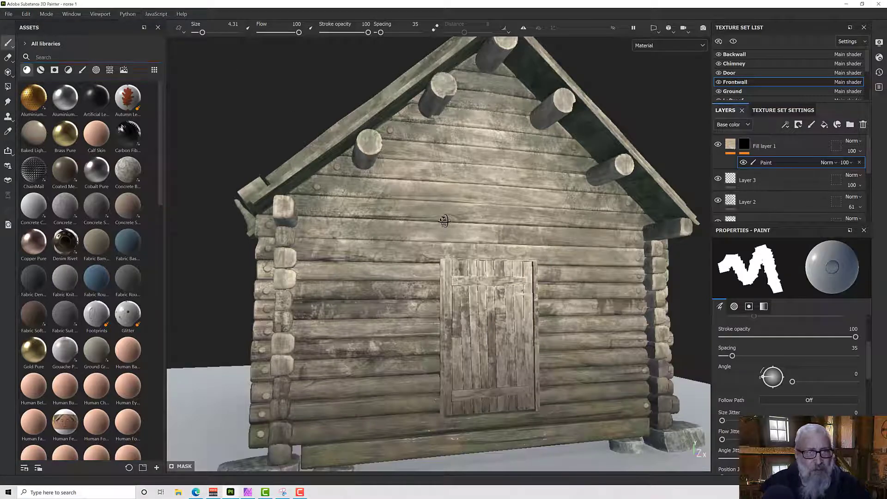
{"action": "mouse_move", "coordinate": [445, 221]}
{"action": "left_mouse_down", "text": "alt"}
{"action": "mouse_move", "coordinate": [386, 224]}
{"action": "mouse_move", "coordinate": [337, 198]}
{"action": "mouse_move", "coordinate": [471, 319]}
{"action": "mouse_move", "coordinate": [430, 356]}
{"action": "mouse_move", "coordinate": [346, 322]}
{"action": "mouse_move", "coordinate": [518, 310]}
{"action": "mouse_move", "coordinate": [470, 292]}
{"action": "left_mouse_up", "text": "alt"}
{"action": "scroll", "coordinate": [478, 321], "scroll_direction": "down", "scroll_amount": 3}
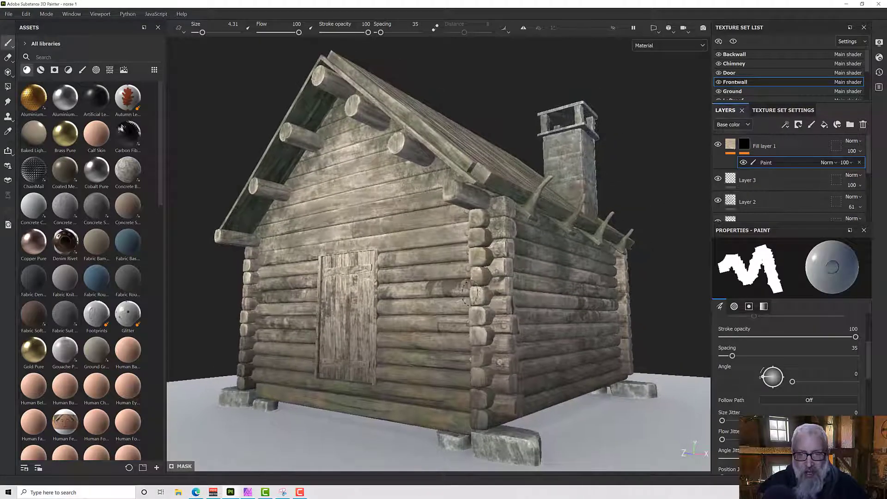